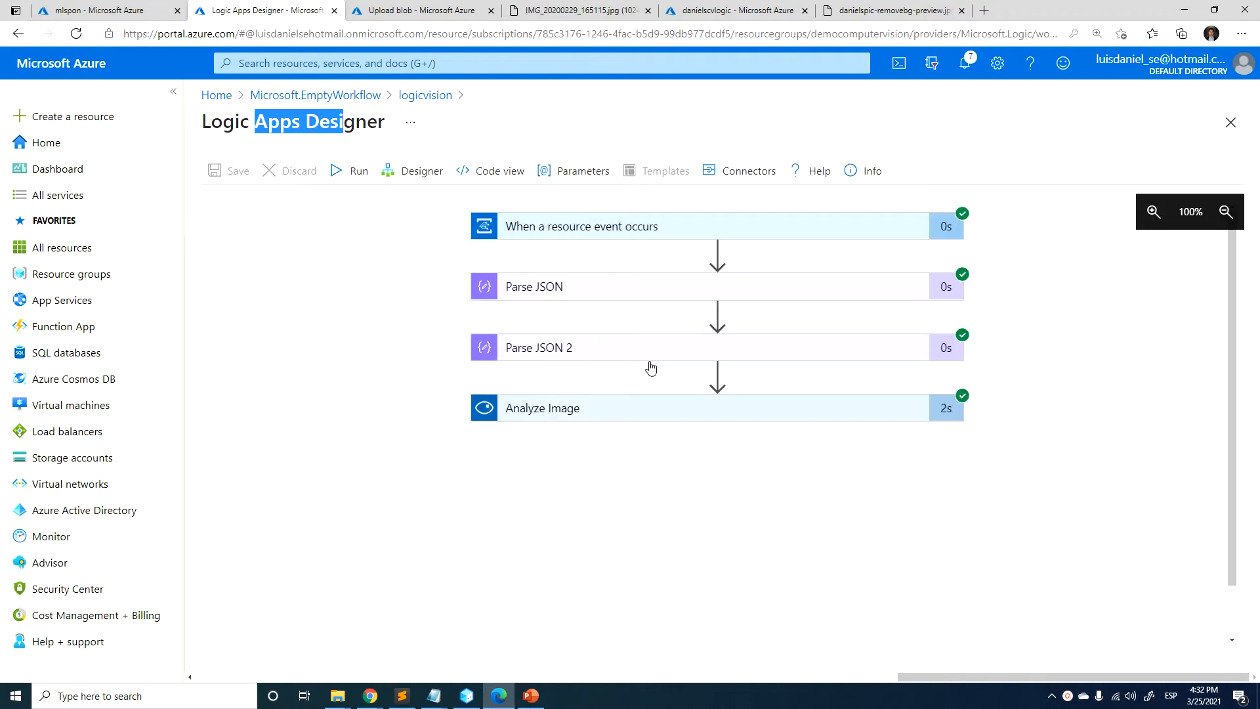
- Expand the Analyze Image action in the workflow run and review its output captions, confidence and tag names
{"action": "left_click", "coordinate": [652, 403]}
{"action": "scroll", "coordinate": [692, 427], "scroll_direction": "down", "scroll_amount": 3}
{"action": "scroll", "coordinate": [692, 427], "scroll_direction": "down", "scroll_amount": 2}
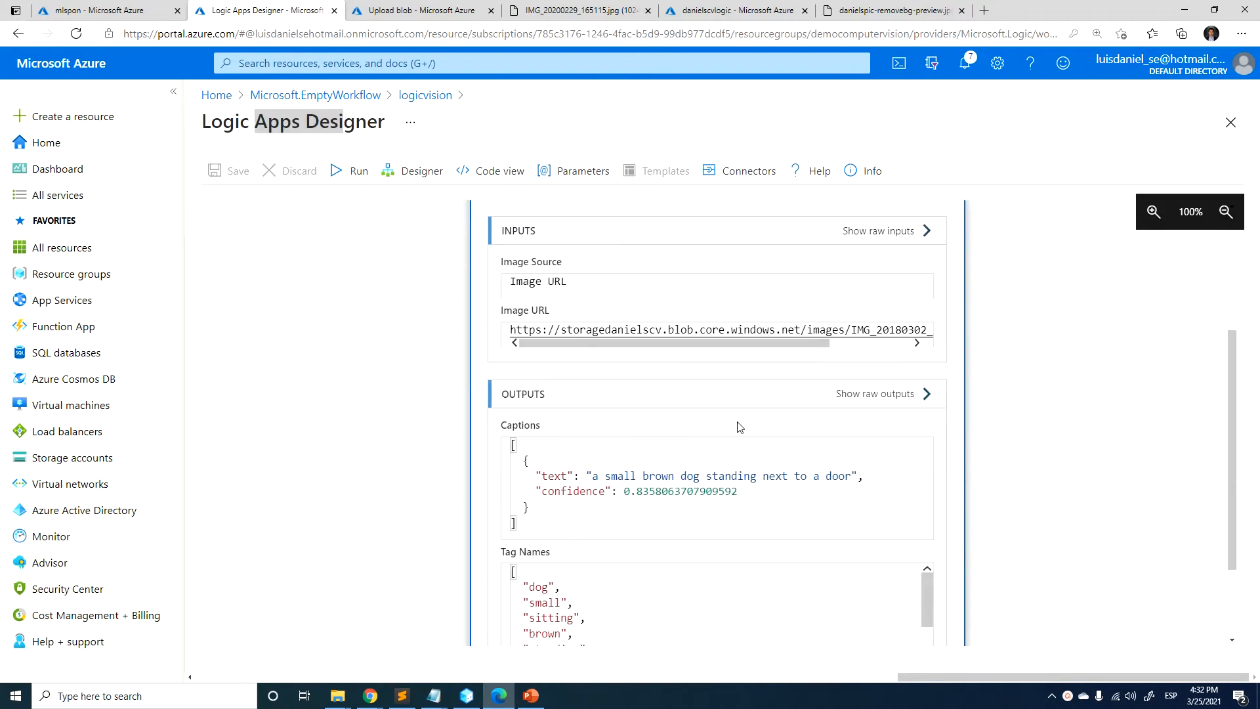
{"action": "scroll", "coordinate": [669, 394], "scroll_direction": "up", "scroll_amount": 2}
{"action": "left_click_drag", "start_coordinate": [610, 467], "coordinate": [783, 477]}
{"action": "left_click", "coordinate": [686, 487]}
{"action": "scroll", "coordinate": [619, 487], "scroll_direction": "down", "scroll_amount": 2}
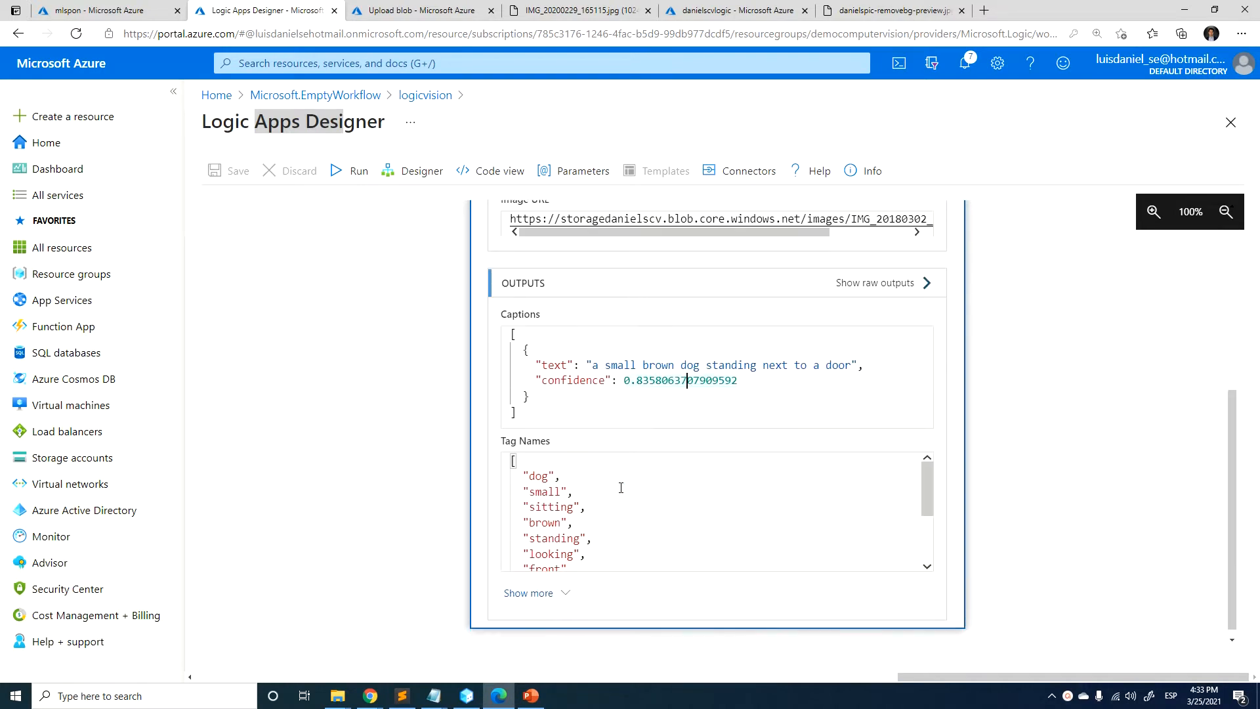
{"action": "left_click_drag", "start_coordinate": [536, 467], "coordinate": [564, 498]}
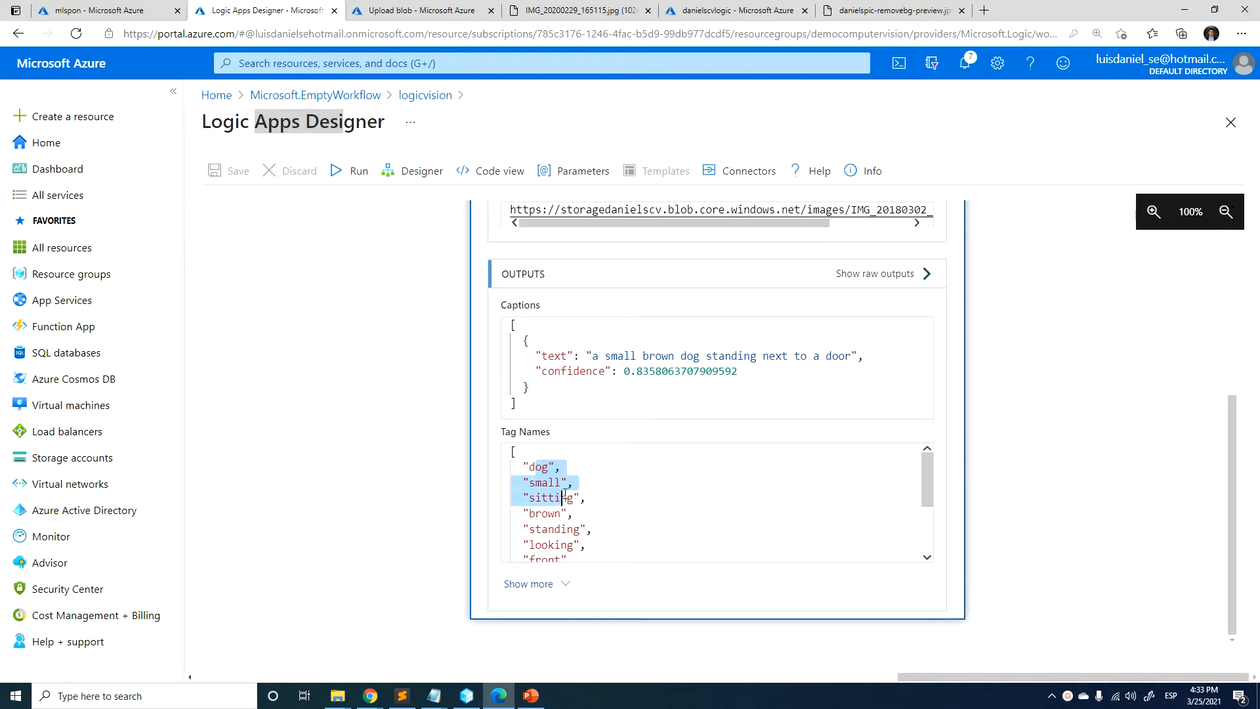
- Check the images container, and open the image URL from the Analyze Image inputs in a new browser tab to view the picture
{"action": "left_click", "coordinate": [450, 10]}
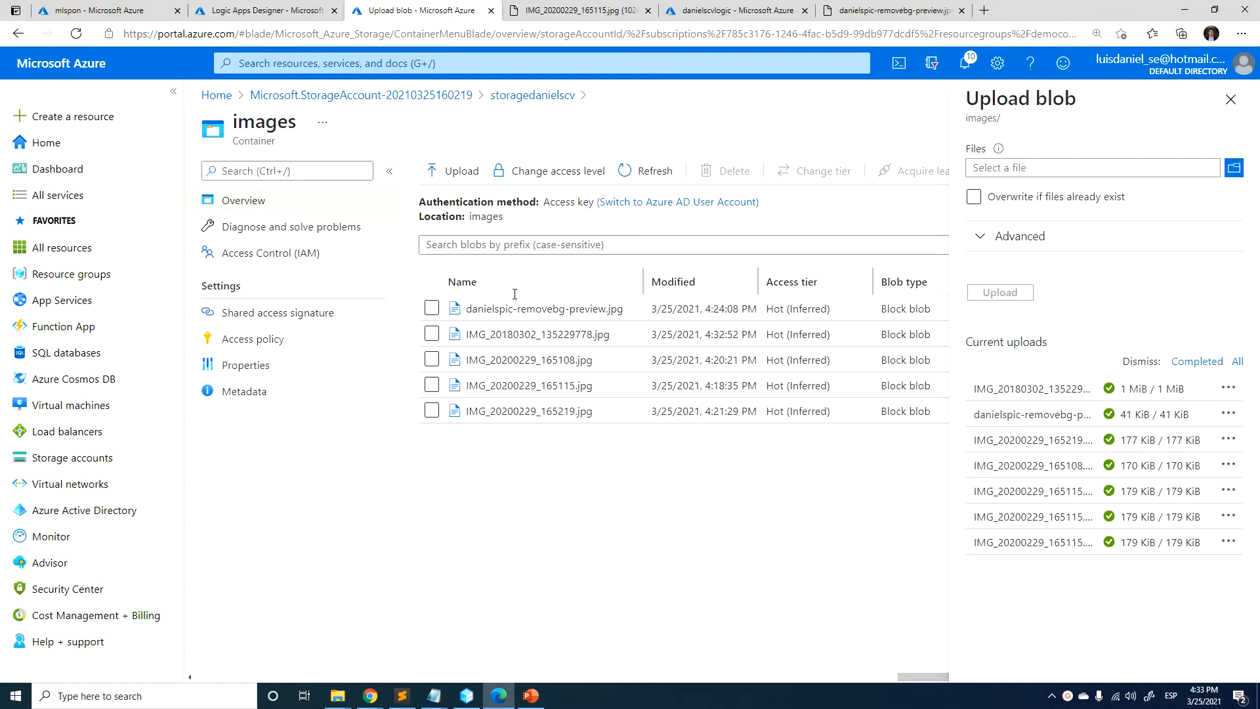
{"action": "left_click", "coordinate": [264, 8]}
{"action": "scroll", "coordinate": [696, 364], "scroll_direction": "up", "scroll_amount": 3}
{"action": "scroll", "coordinate": [696, 364], "scroll_direction": "up", "scroll_amount": 1}
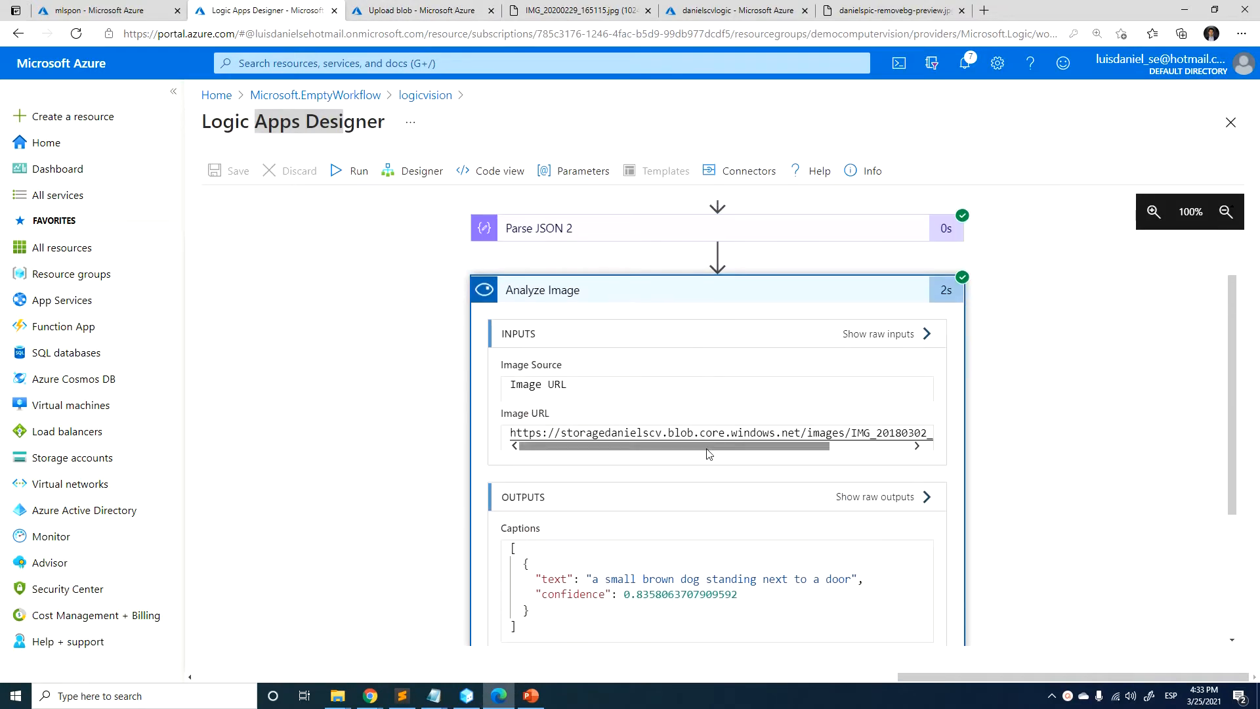
{"action": "triple_click", "coordinate": [695, 433]}
{"action": "key", "text": "ctrl+c"}
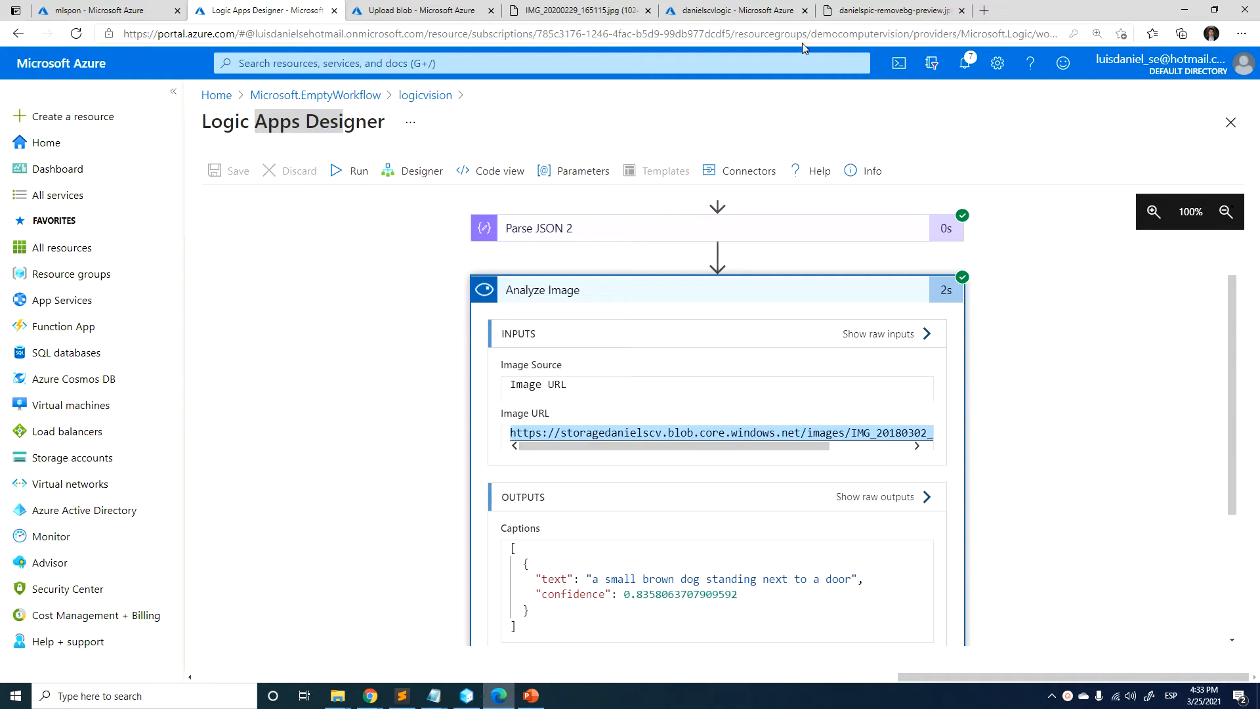
{"action": "left_click", "coordinate": [981, 12]}
{"action": "key", "text": "ctrl+v"}
{"action": "key", "text": "Return"}
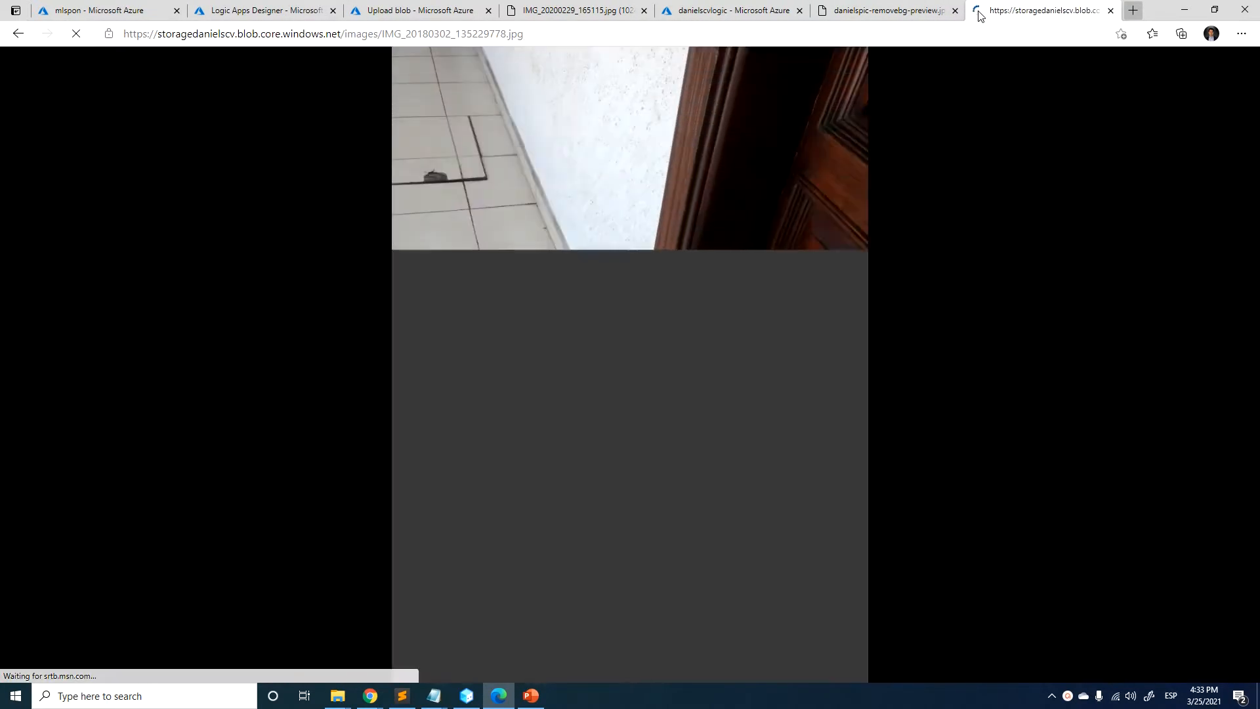
{"action": "left_click", "coordinate": [311, 8]}
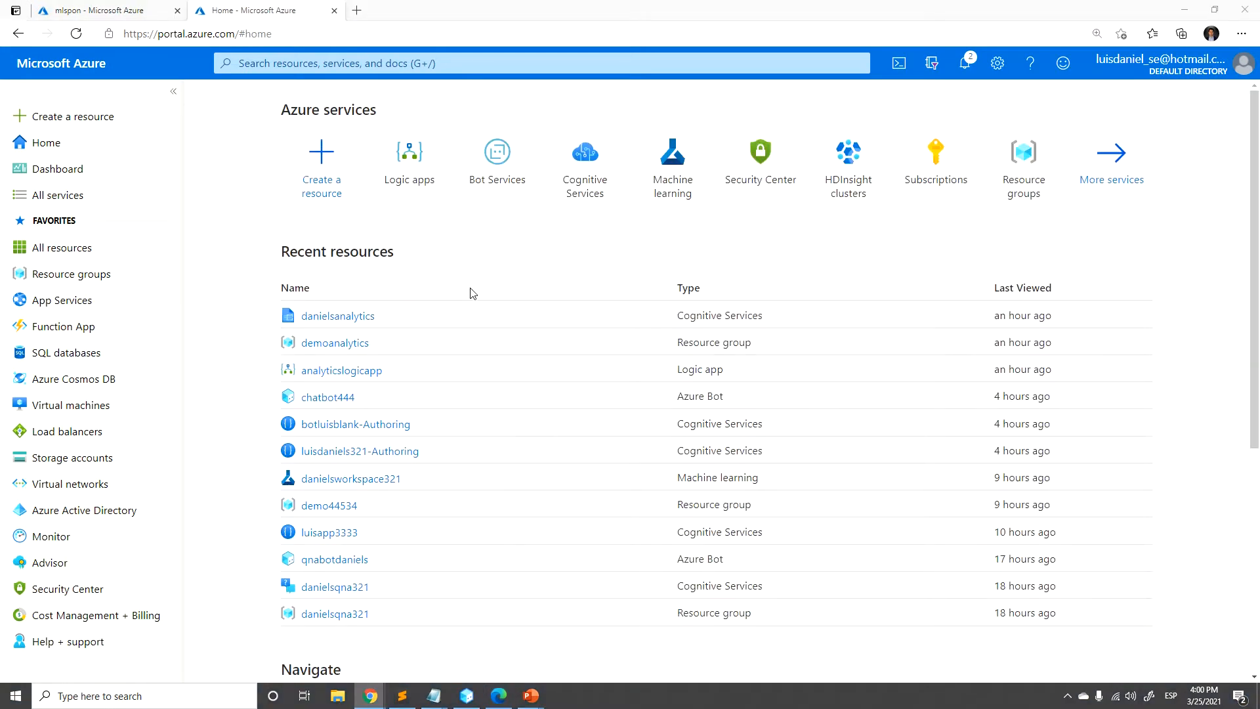
- Search the portal for "logic" and open the Logic apps service
{"action": "left_click", "coordinate": [361, 71]}
{"action": "type", "text": "lopg"}
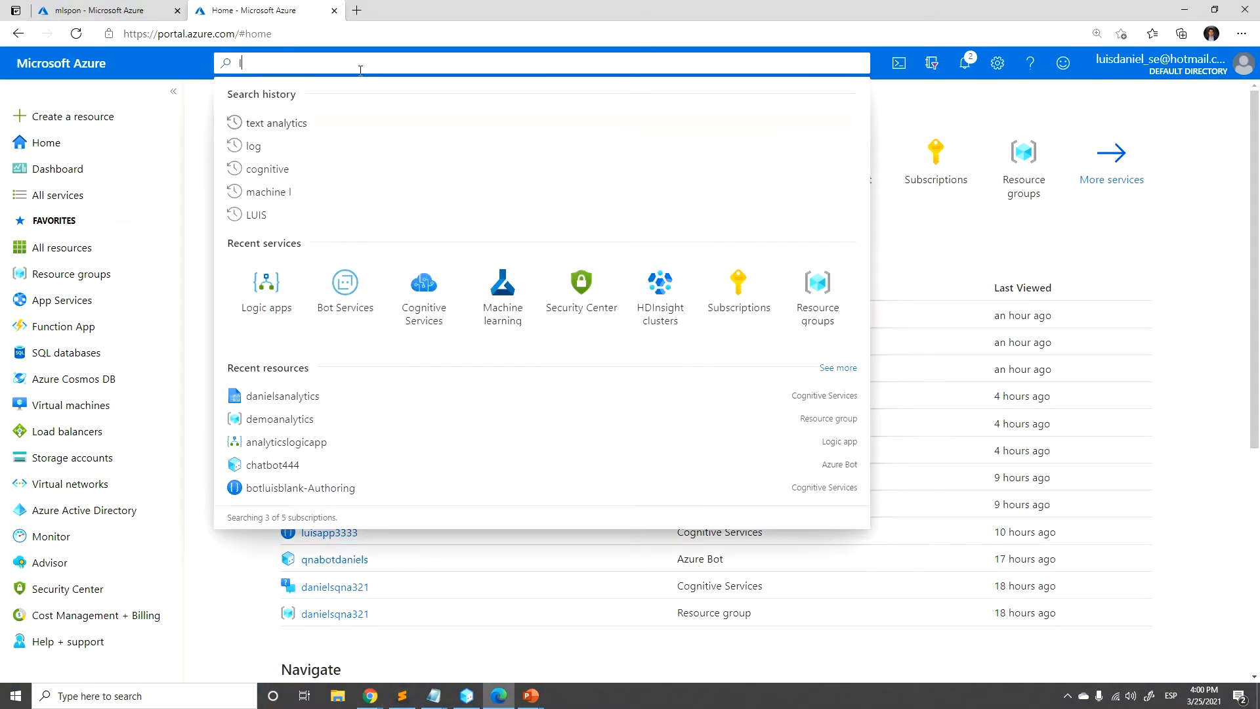
{"action": "key", "text": "BackSpace"}
{"action": "key", "text": "BackSpace"}
{"action": "type", "text": "gic"}
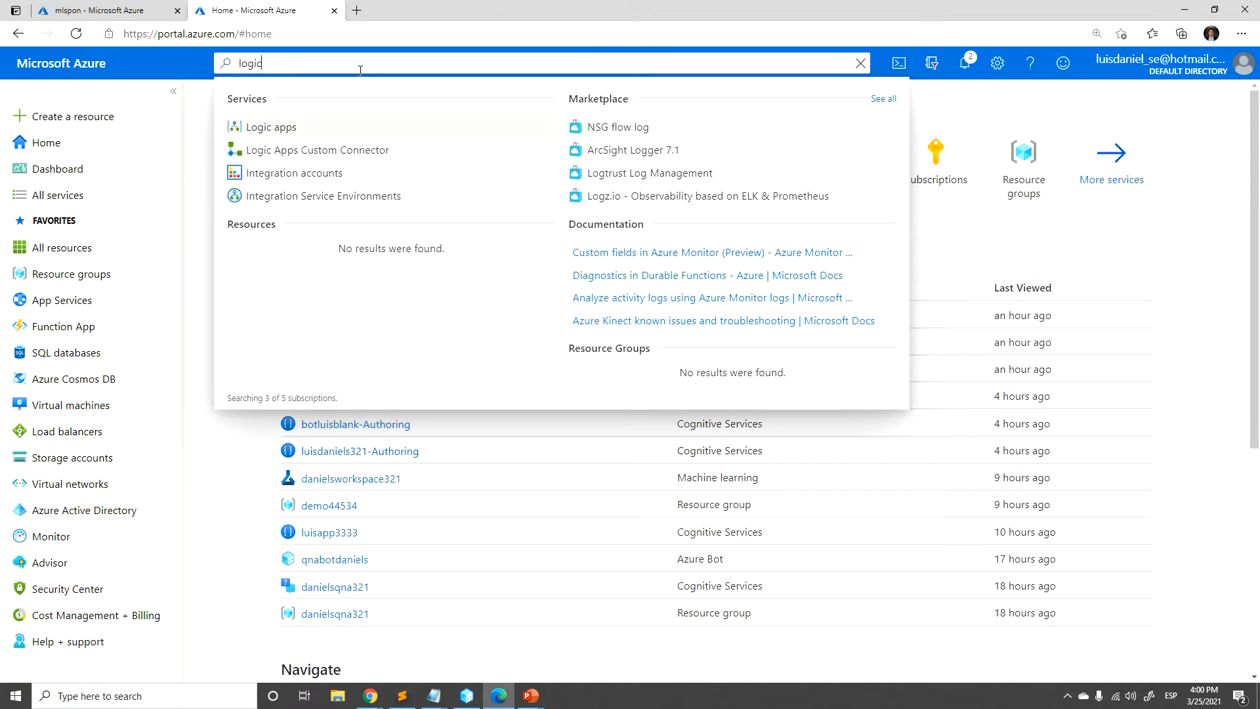
{"action": "left_click", "coordinate": [293, 127]}
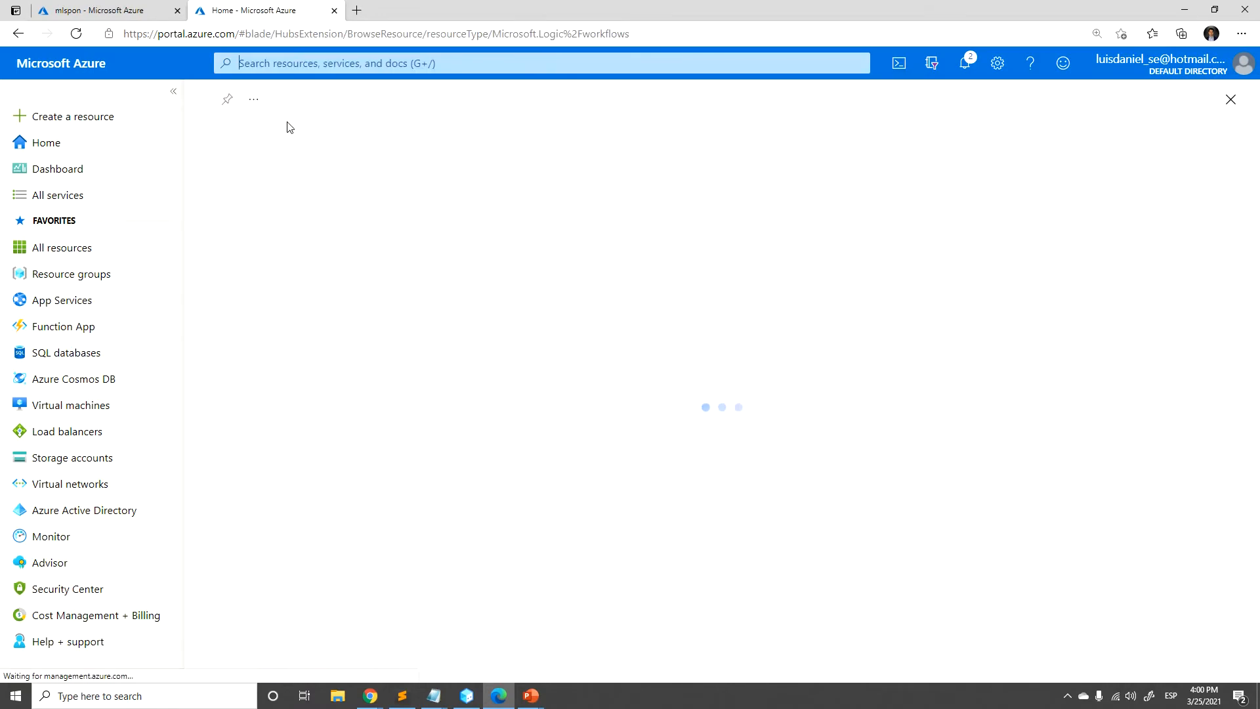
- Start a new Consumption logic app and create a resource group named democomputervision for it
{"action": "left_click", "coordinate": [257, 172]}
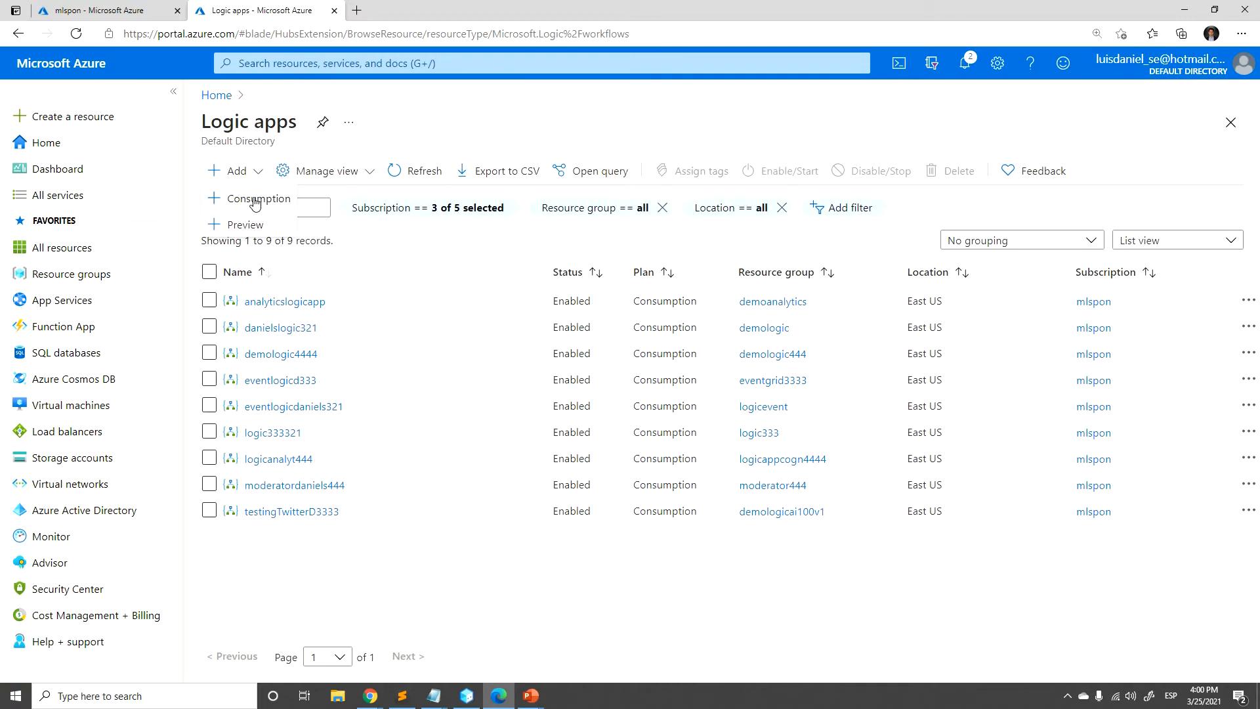
{"action": "left_click", "coordinate": [256, 199]}
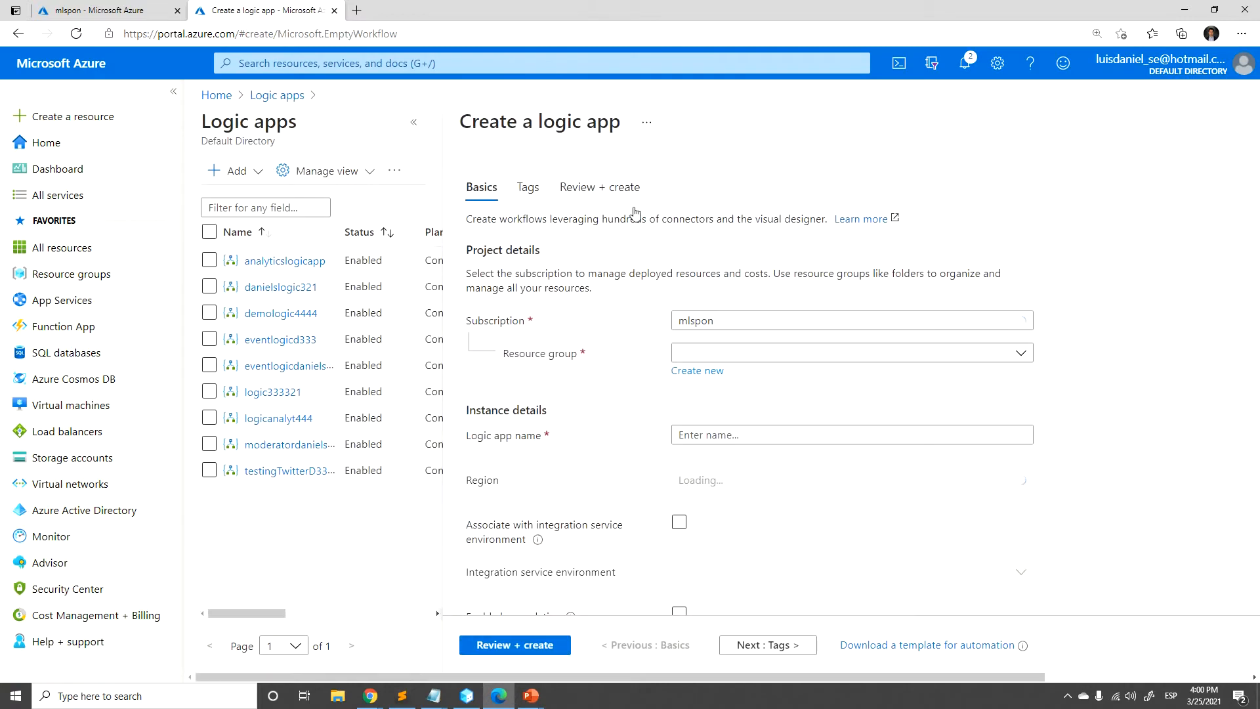
{"action": "left_click", "coordinate": [418, 129]}
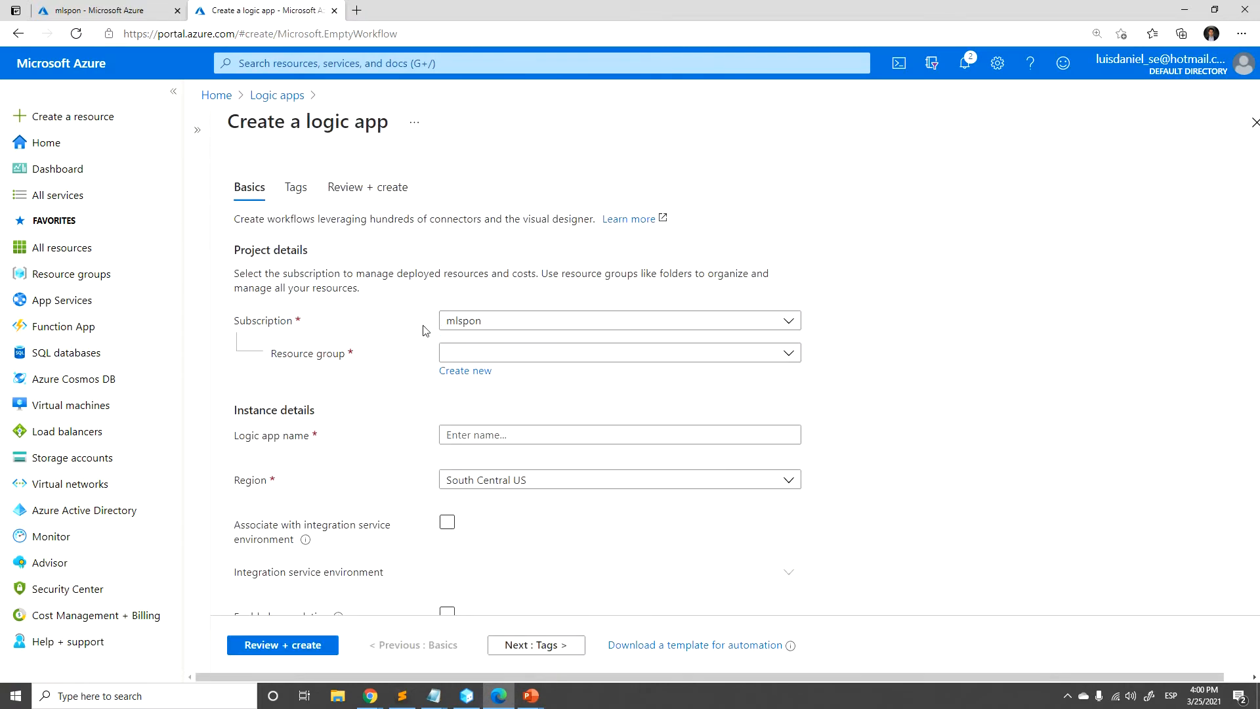
{"action": "left_click", "coordinate": [466, 372]}
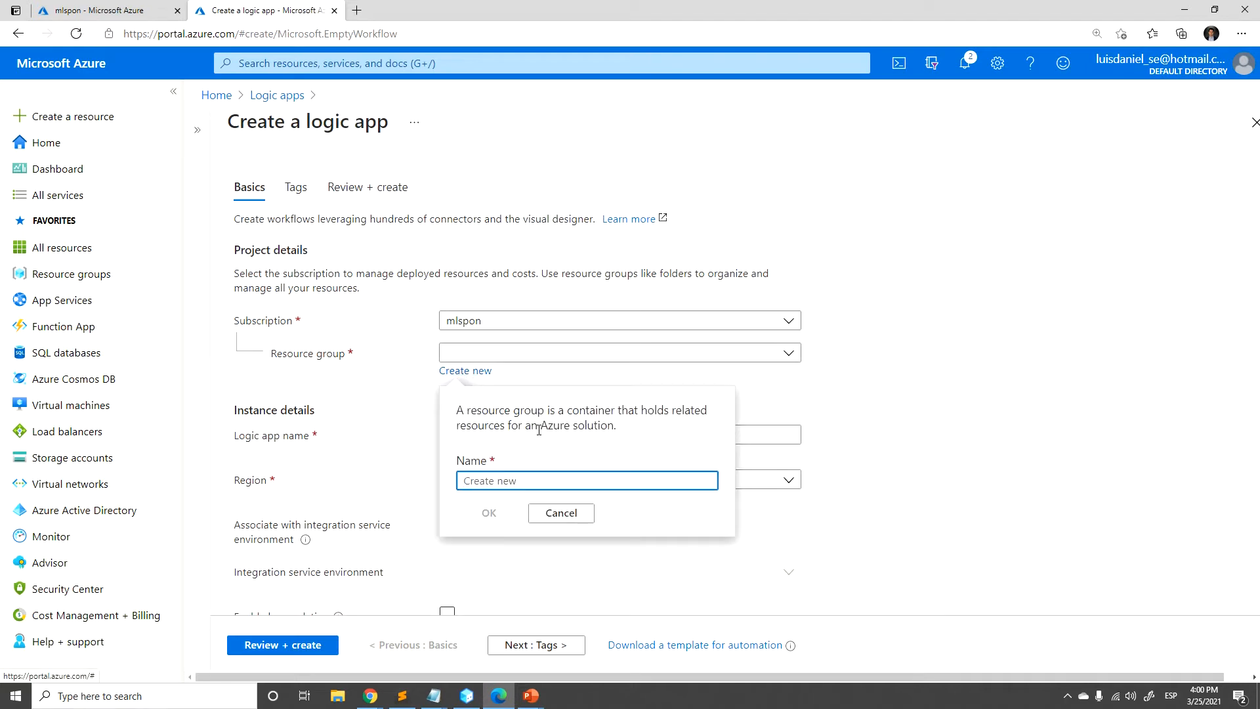
{"action": "type", "text": "democomputervision"}
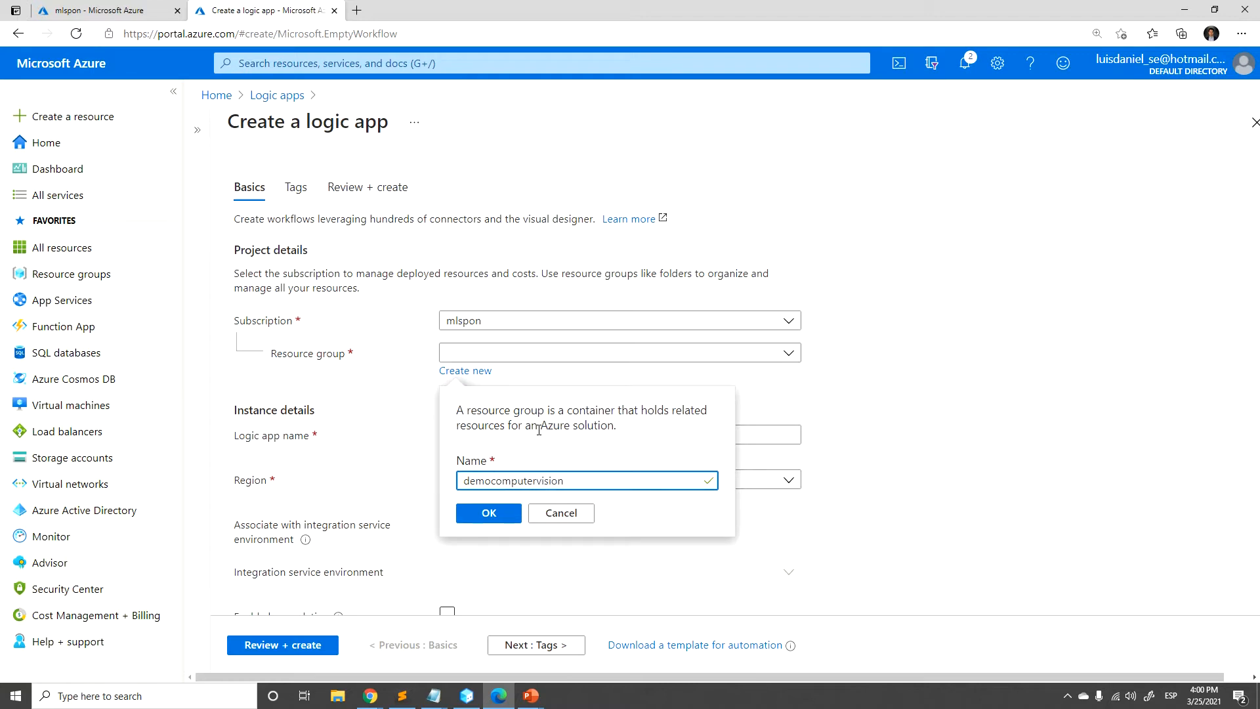
{"action": "left_click", "coordinate": [491, 513]}
- Name the logic app logicvision
{"action": "left_click", "coordinate": [506, 434]}
{"action": "type", "text": "danielsvis"}
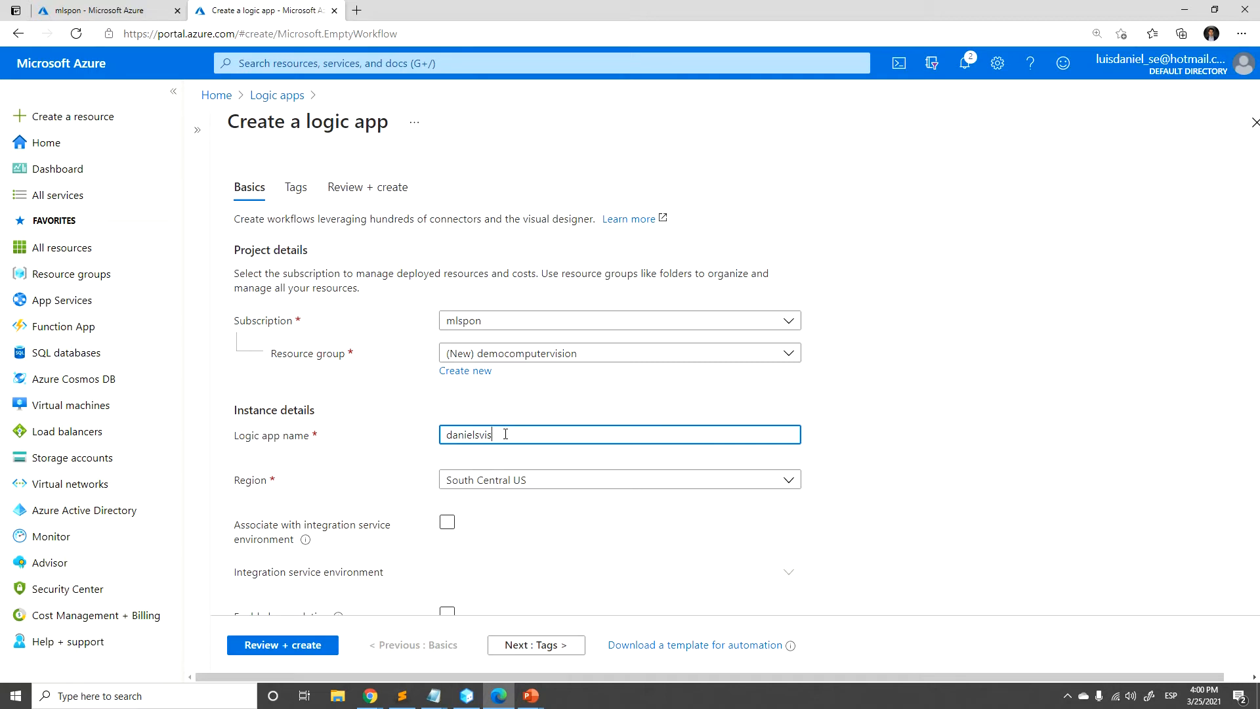
{"action": "key", "text": "BackSpace"}
{"action": "key", "text": "BackSpace"}
{"action": "type", "text": "logic"}
- Set the logic app's region to East US, then review and create it
{"action": "left_click", "coordinate": [453, 476]}
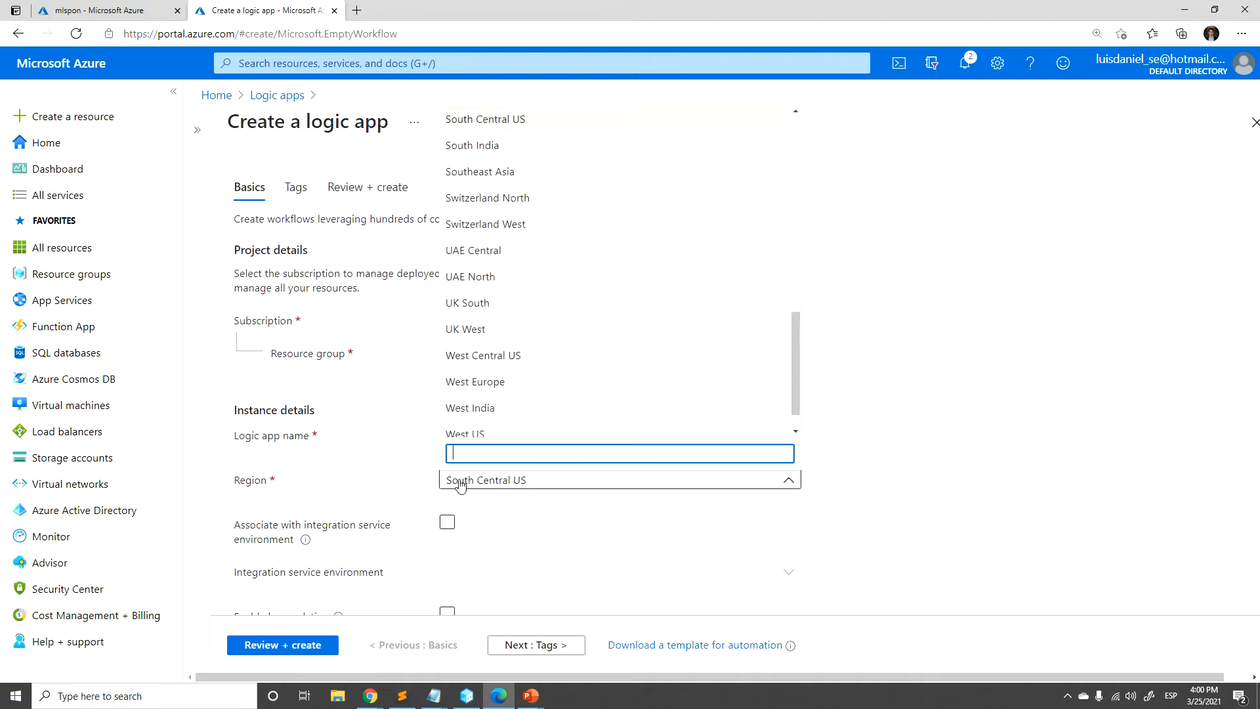
{"action": "scroll", "coordinate": [574, 270], "scroll_direction": "up", "scroll_amount": 3}
{"action": "scroll", "coordinate": [578, 256], "scroll_direction": "up", "scroll_amount": 5}
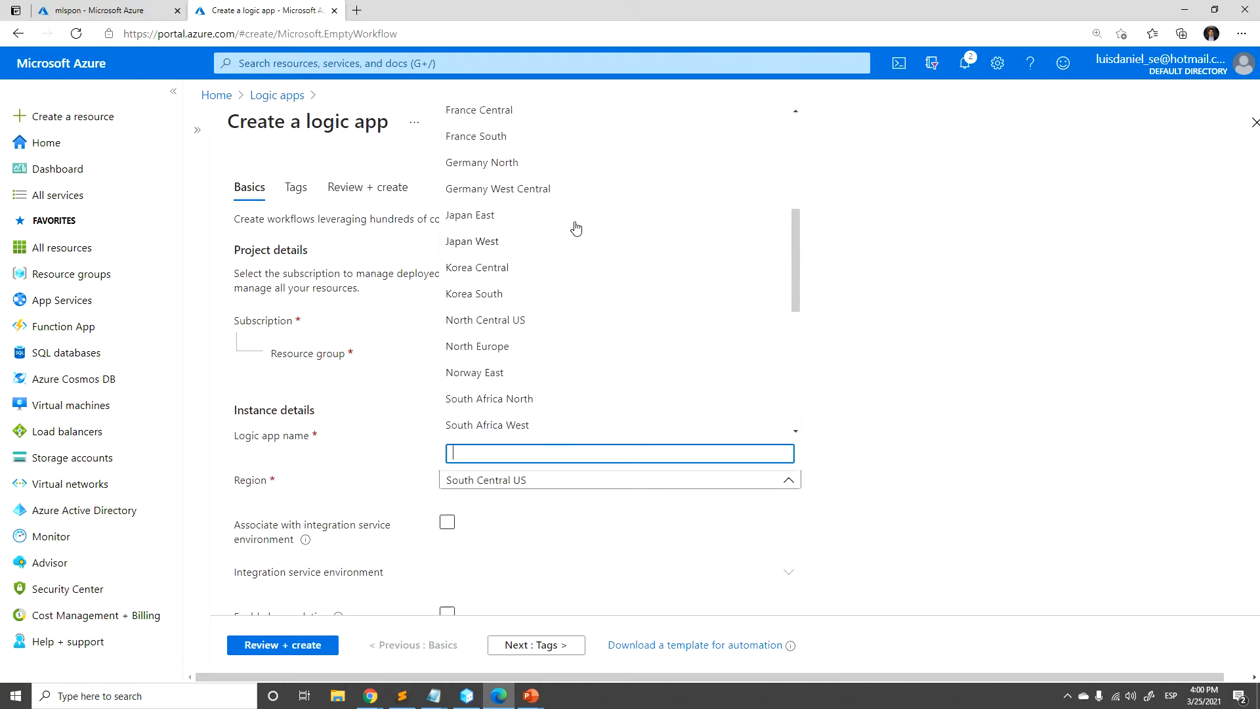
{"action": "left_click", "coordinate": [510, 142]}
{"action": "scroll", "coordinate": [389, 478], "scroll_direction": "down", "scroll_amount": 1}
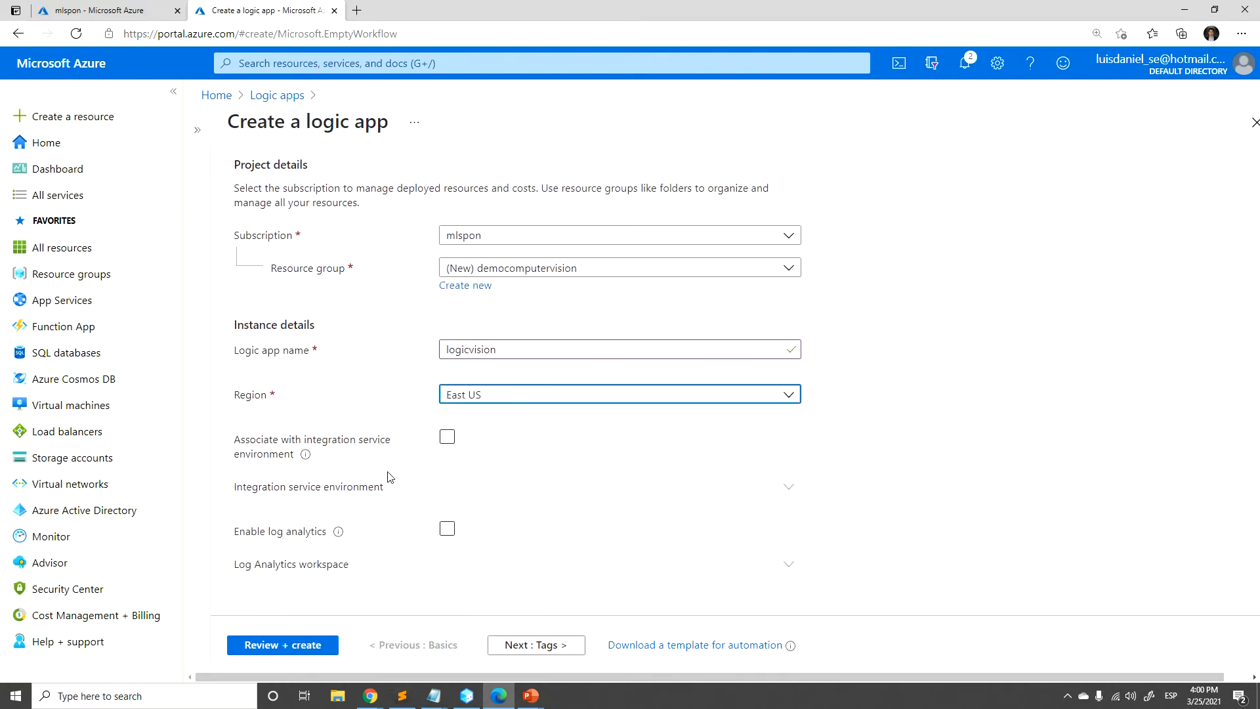
{"action": "left_click", "coordinate": [296, 645]}
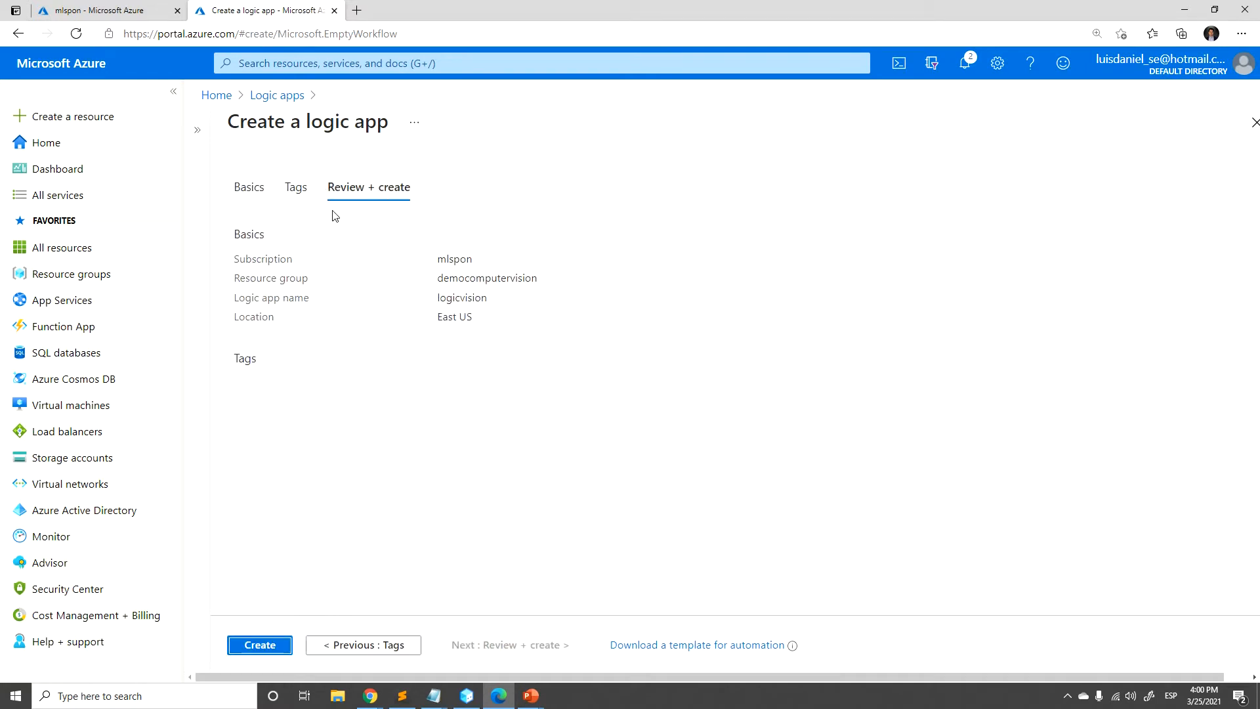
{"action": "left_click", "coordinate": [269, 646]}
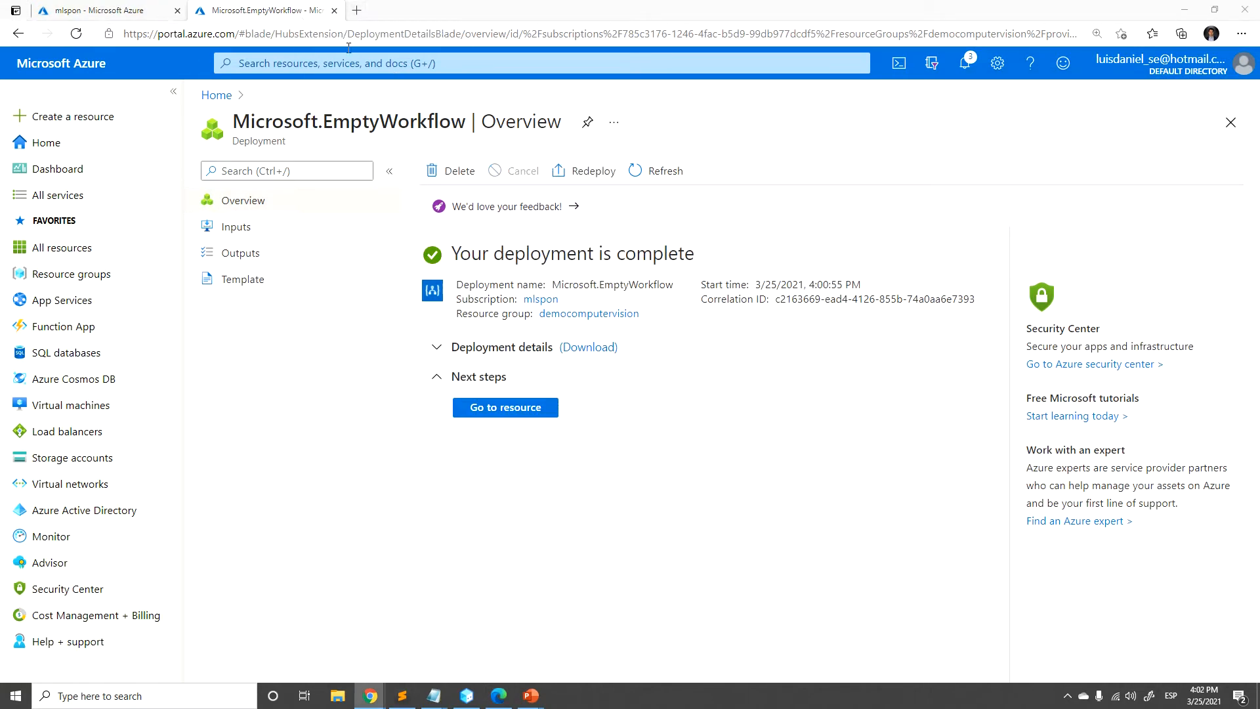
- Open portal.azure.com in a new browser tab and go to the Storage accounts service by searching for "sto"
{"action": "left_click", "coordinate": [357, 10]}
{"action": "type", "text": "p"}
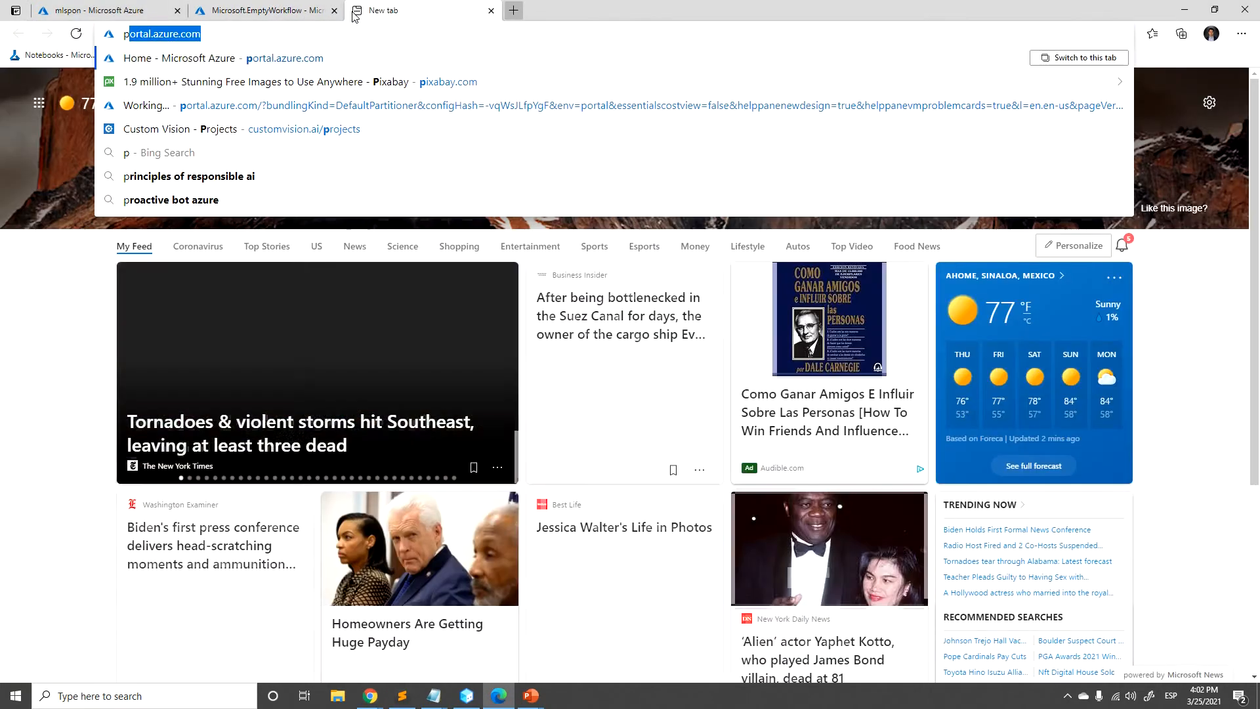
{"action": "key", "text": "Return"}
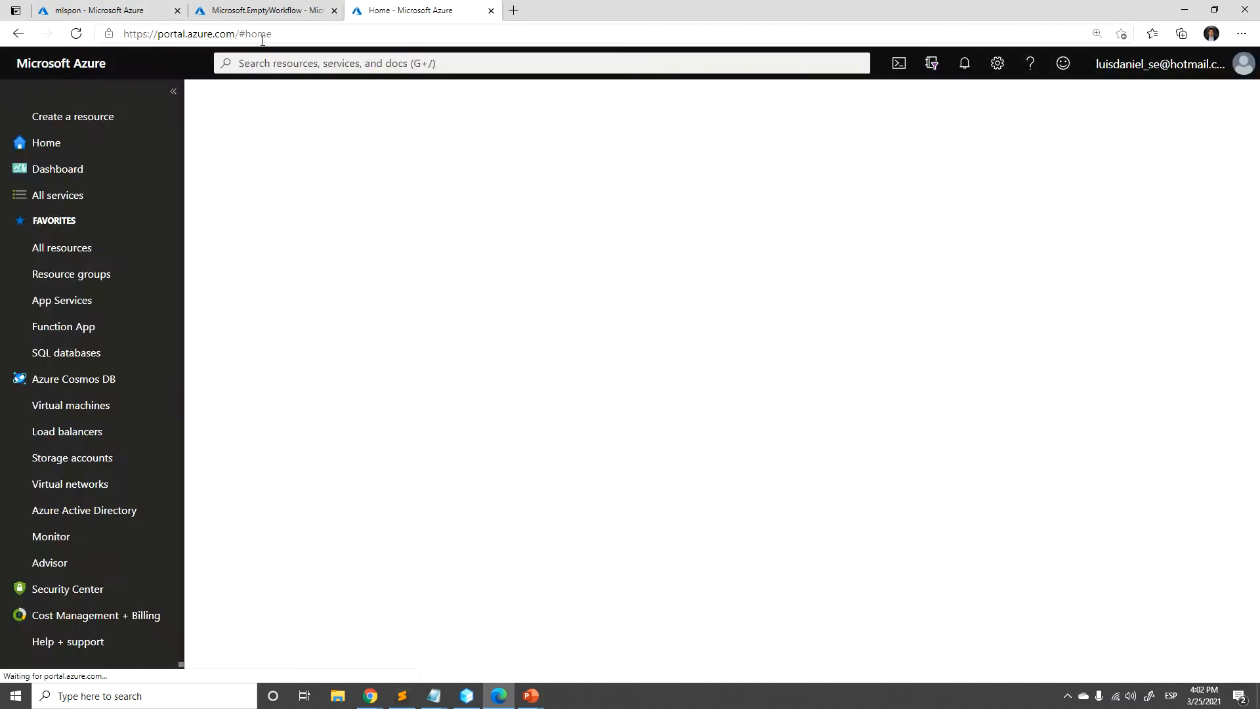
{"action": "left_click", "coordinate": [420, 66]}
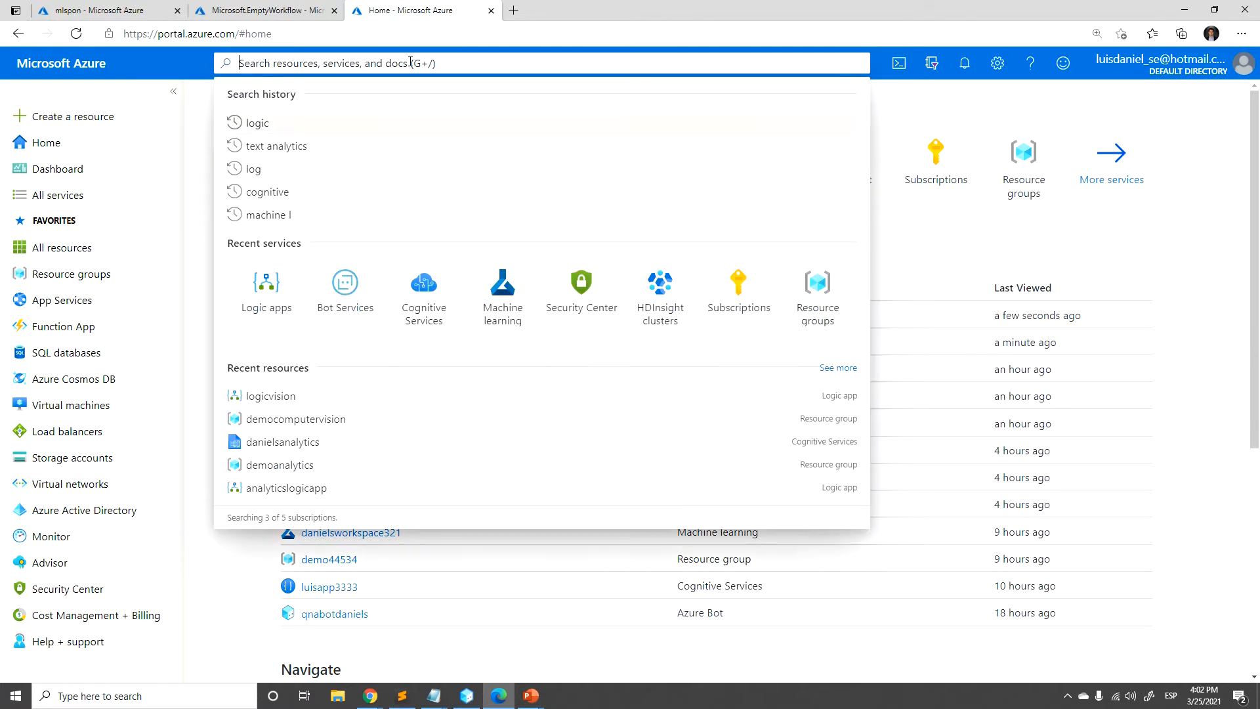
{"action": "type", "text": "sto"}
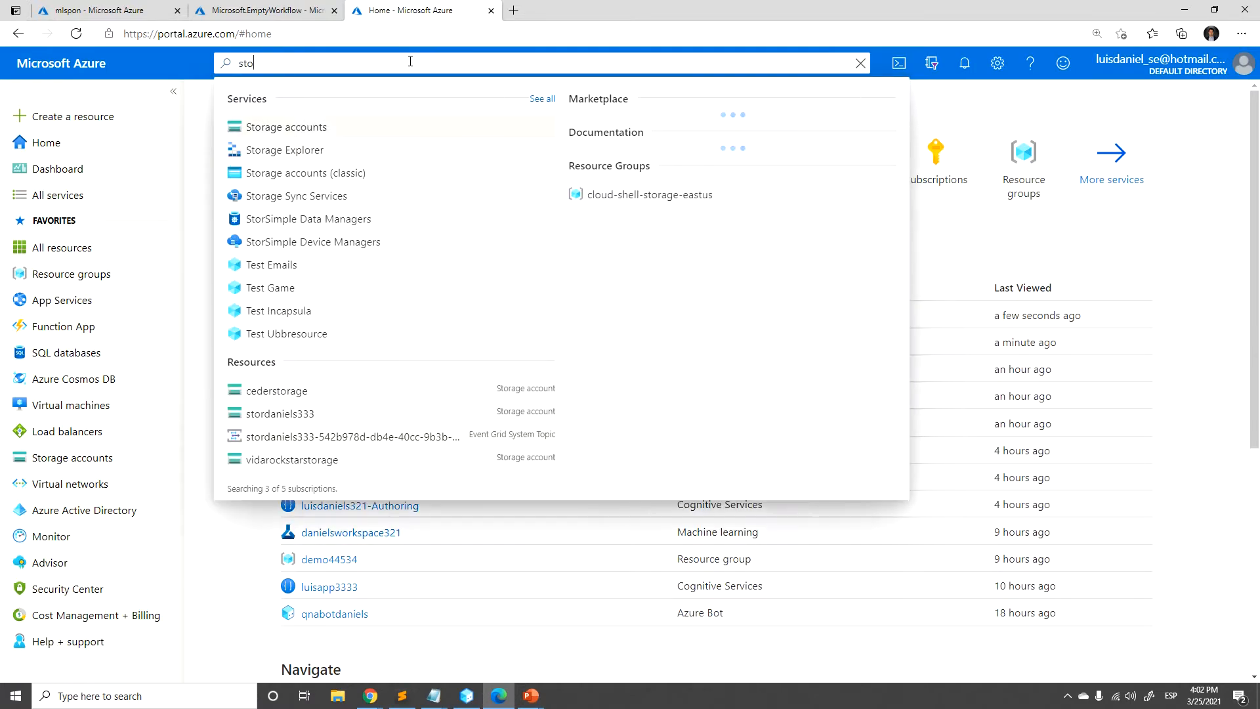
{"action": "left_click", "coordinate": [292, 127]}
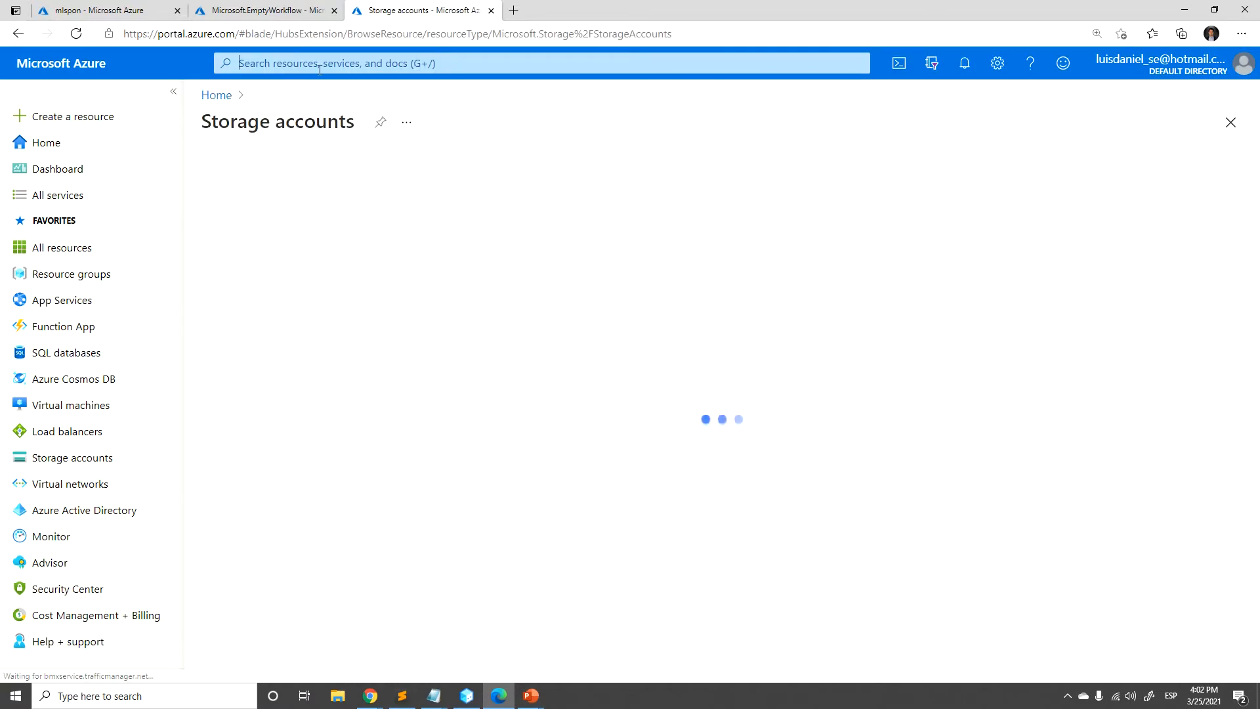
- Start a new storage account and assign it to the democomputervision resource group
{"action": "left_click", "coordinate": [234, 171]}
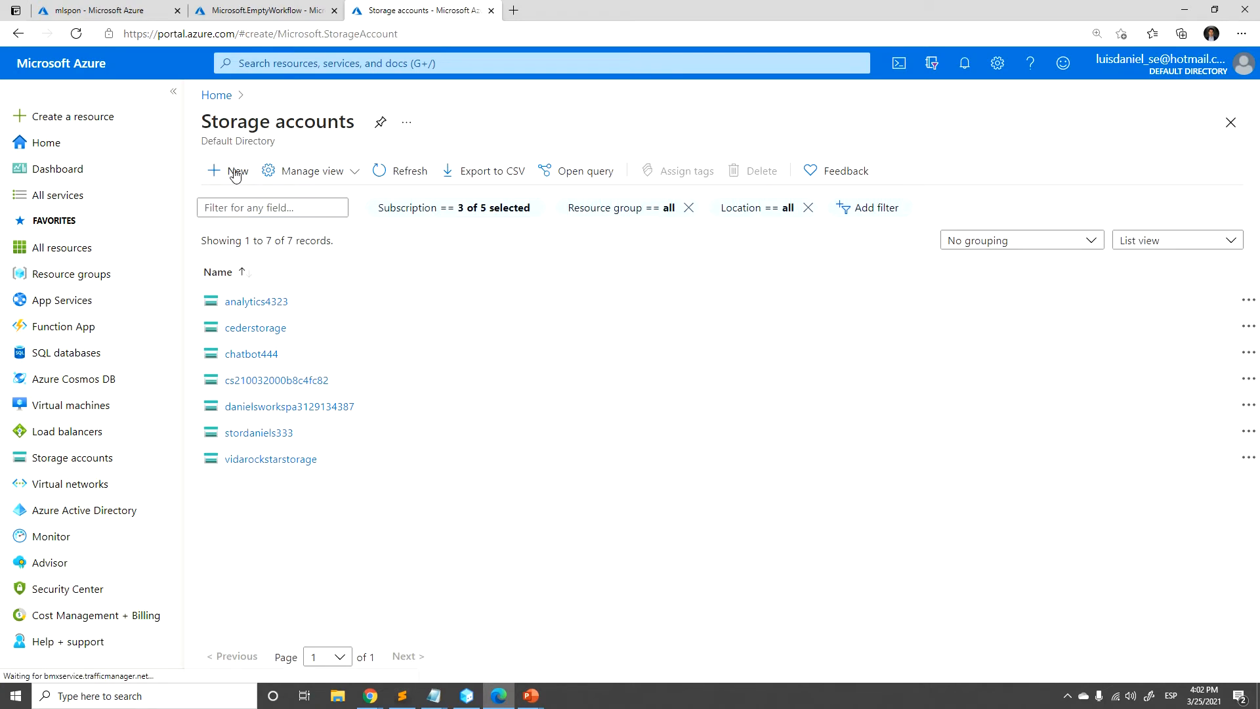
{"action": "left_click", "coordinate": [413, 123]}
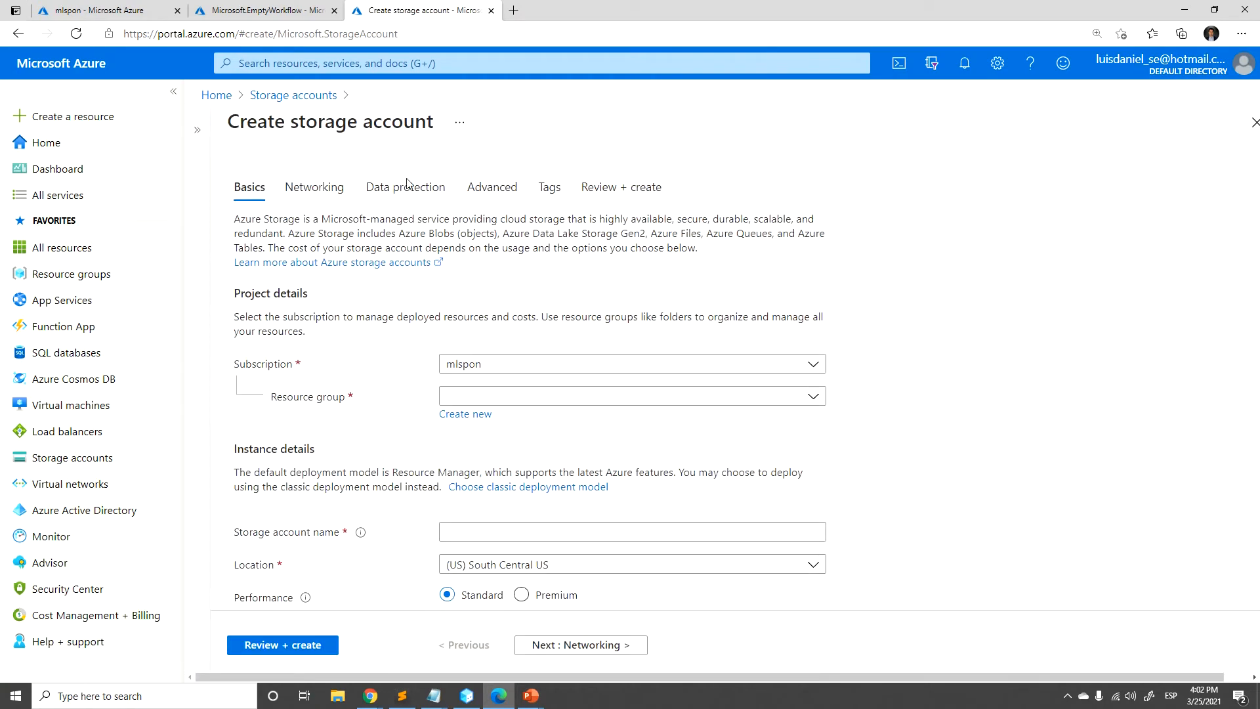
{"action": "left_click", "coordinate": [482, 402]}
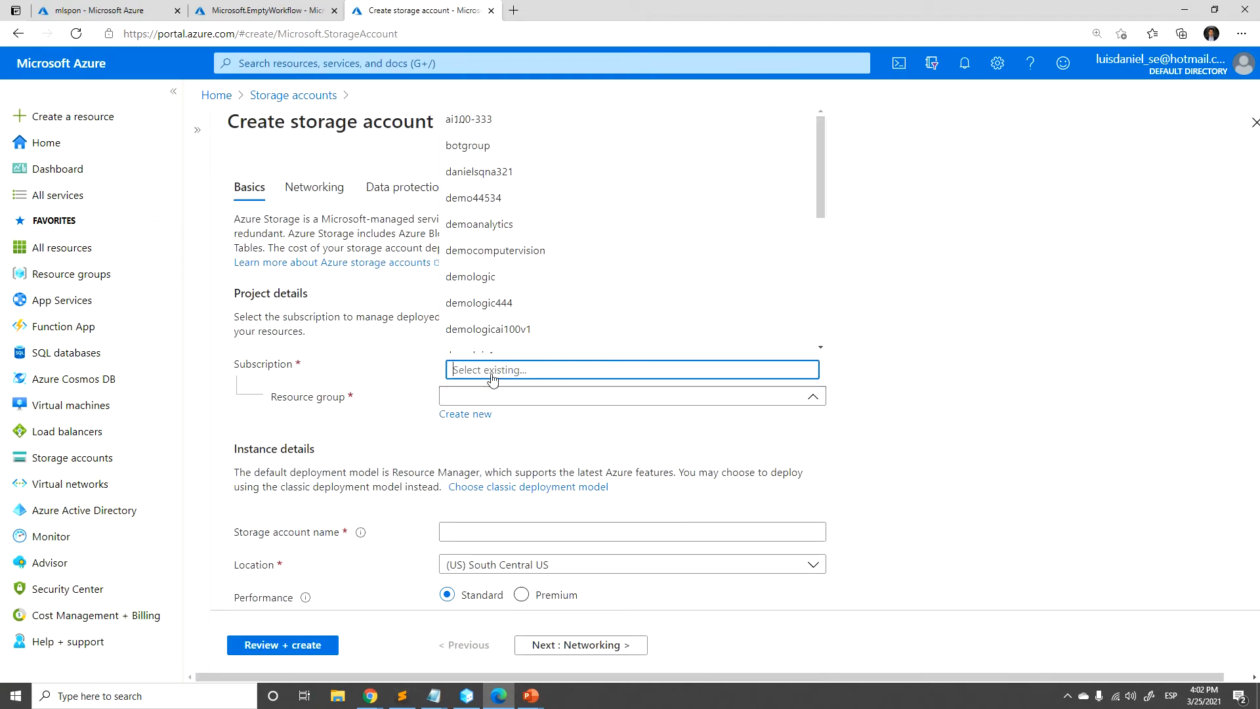
{"action": "left_click", "coordinate": [559, 258]}
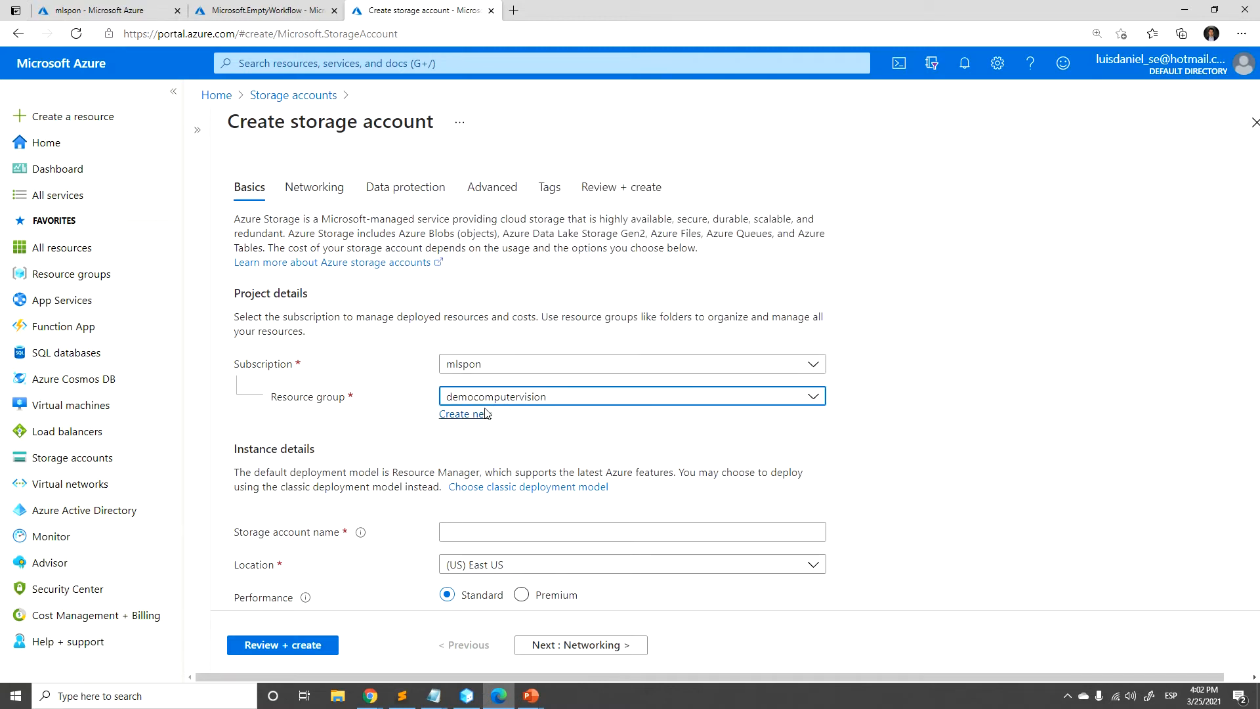
- Name the storage account storagedanielscv
{"action": "scroll", "coordinate": [557, 399], "scroll_direction": "down", "scroll_amount": 2}
{"action": "left_click", "coordinate": [476, 433]}
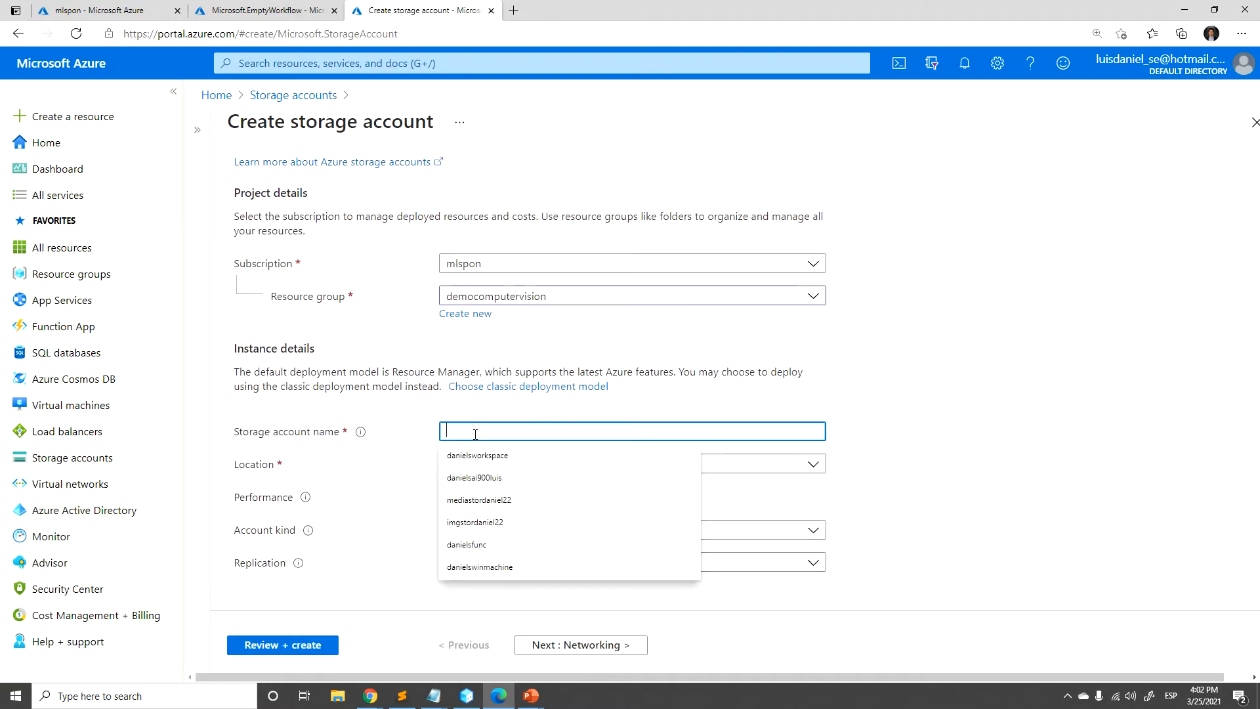
{"action": "type", "text": "storaged"}
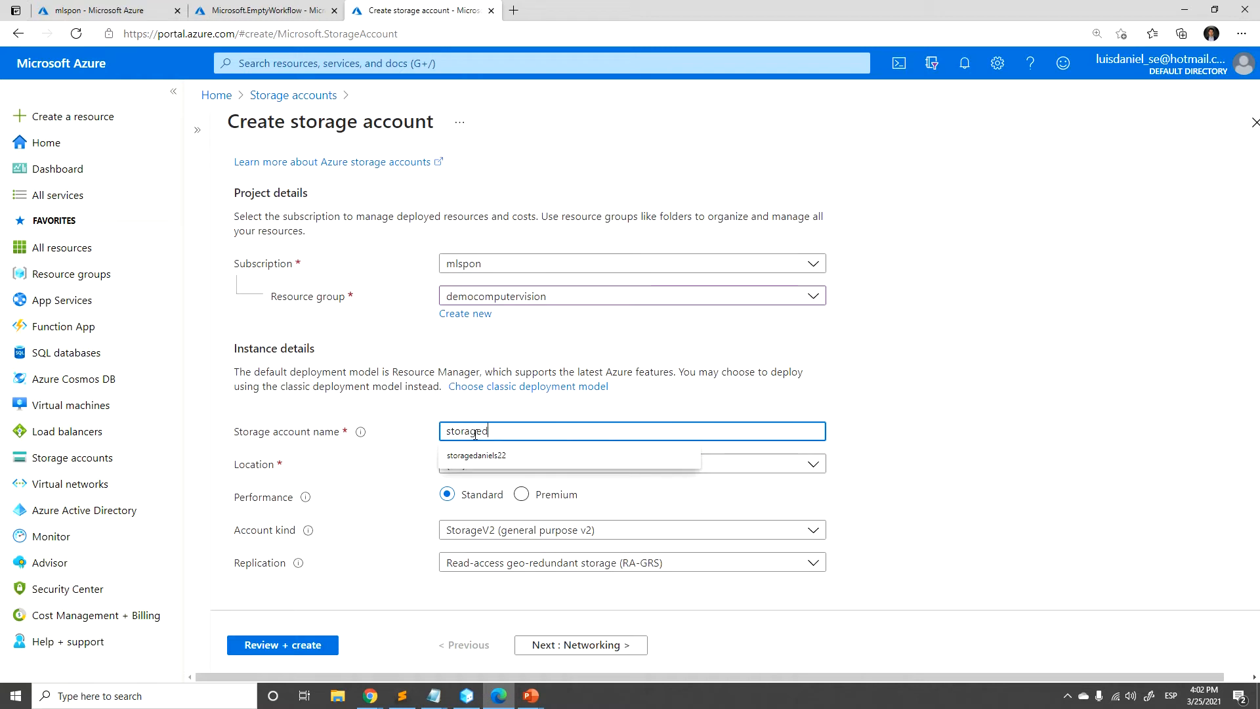
{"action": "type", "text": "anielscv"}
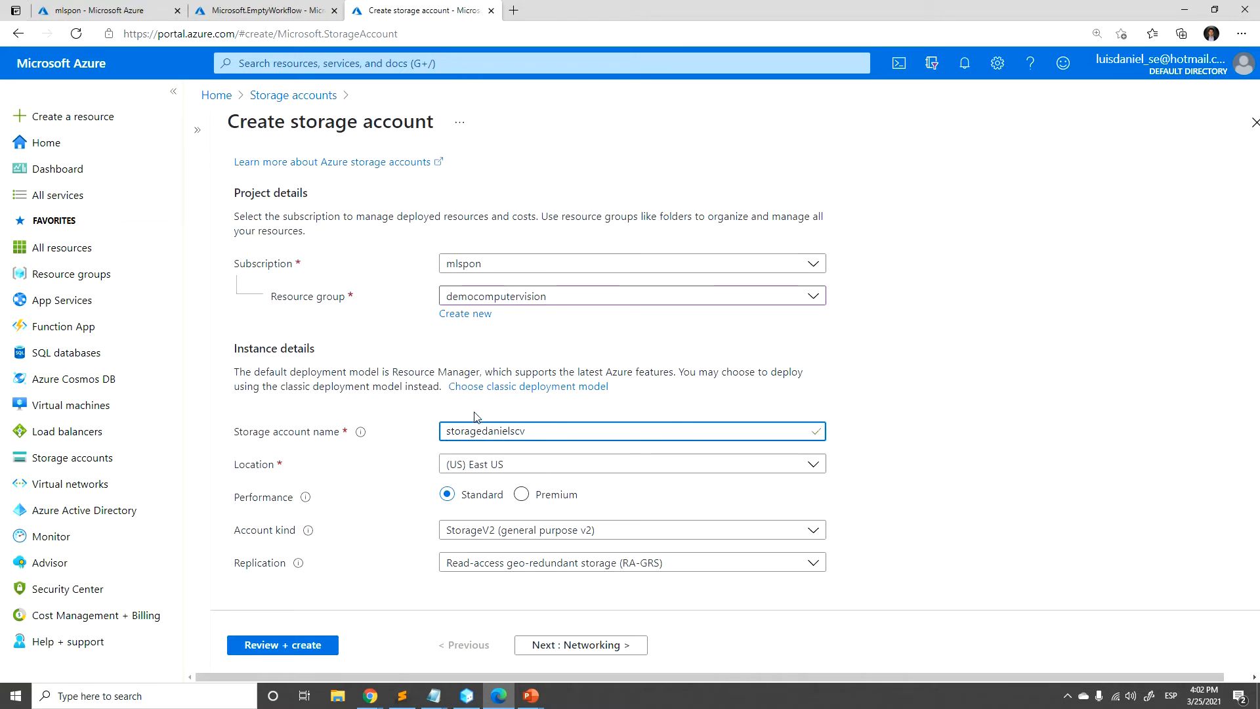
- Set the storage account's replication to Locally-redundant storage (LRS), then review and create the account
{"action": "left_click", "coordinate": [489, 569]}
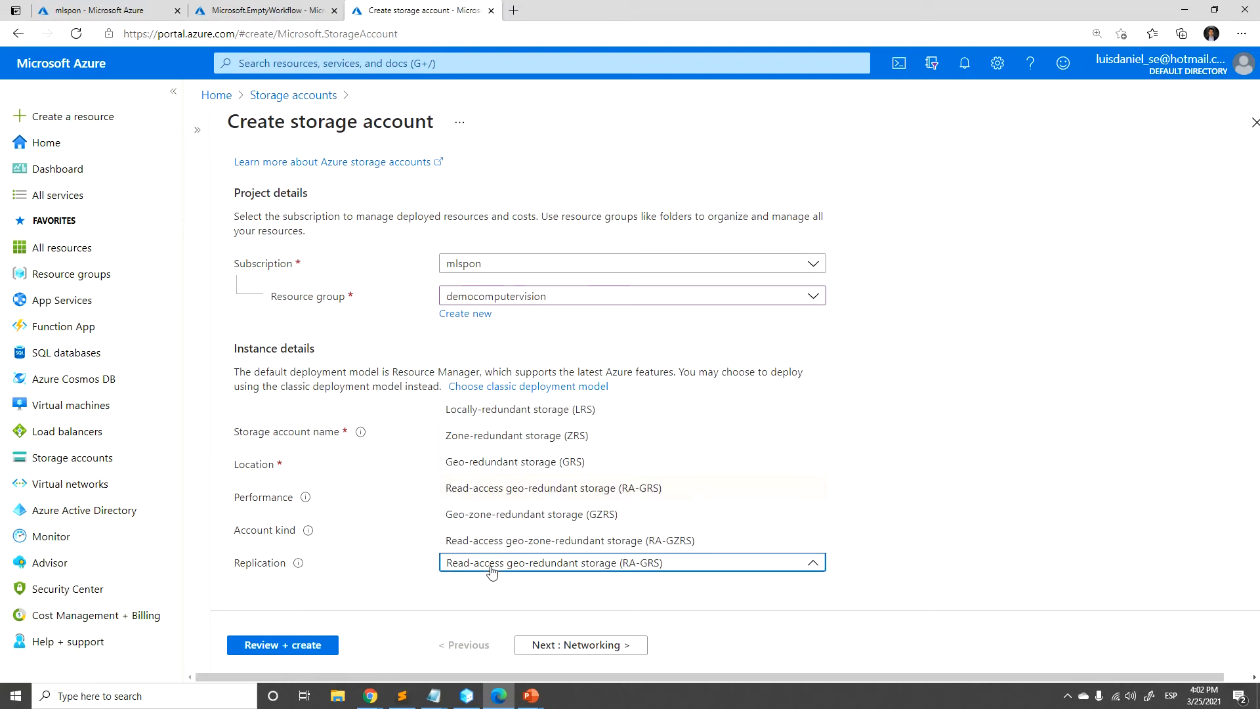
{"action": "left_click", "coordinate": [586, 408]}
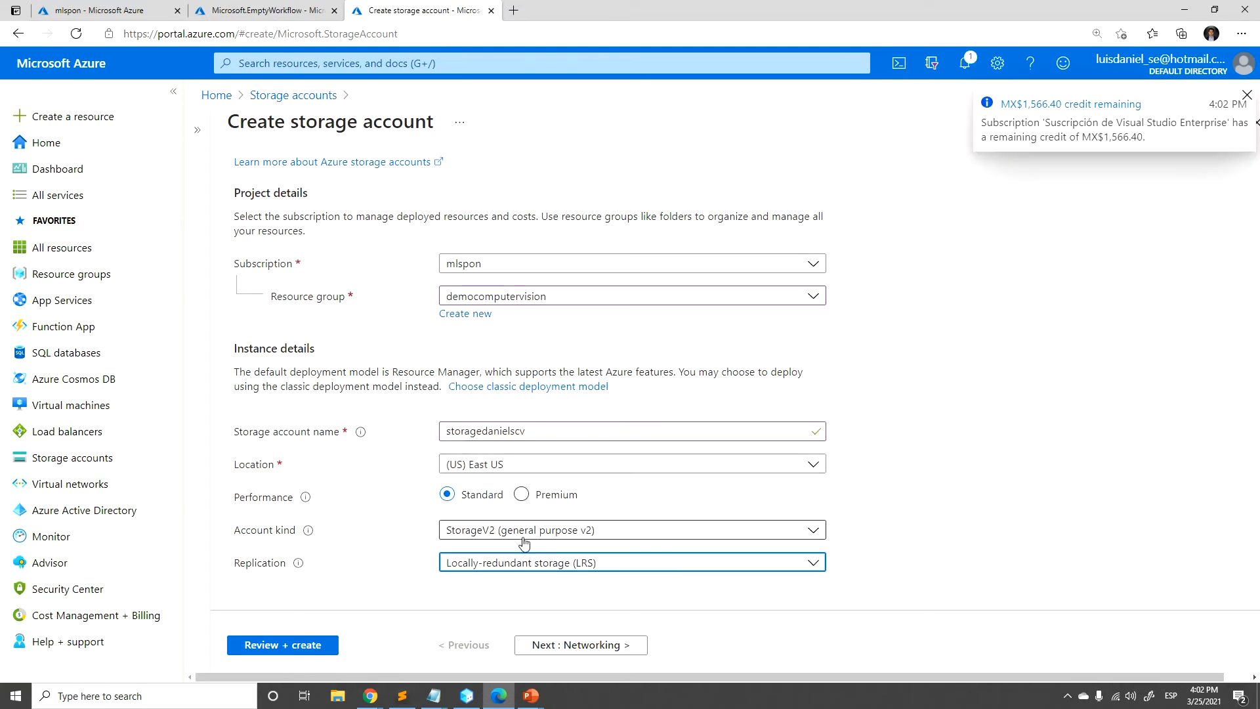
{"action": "left_click", "coordinate": [293, 645]}
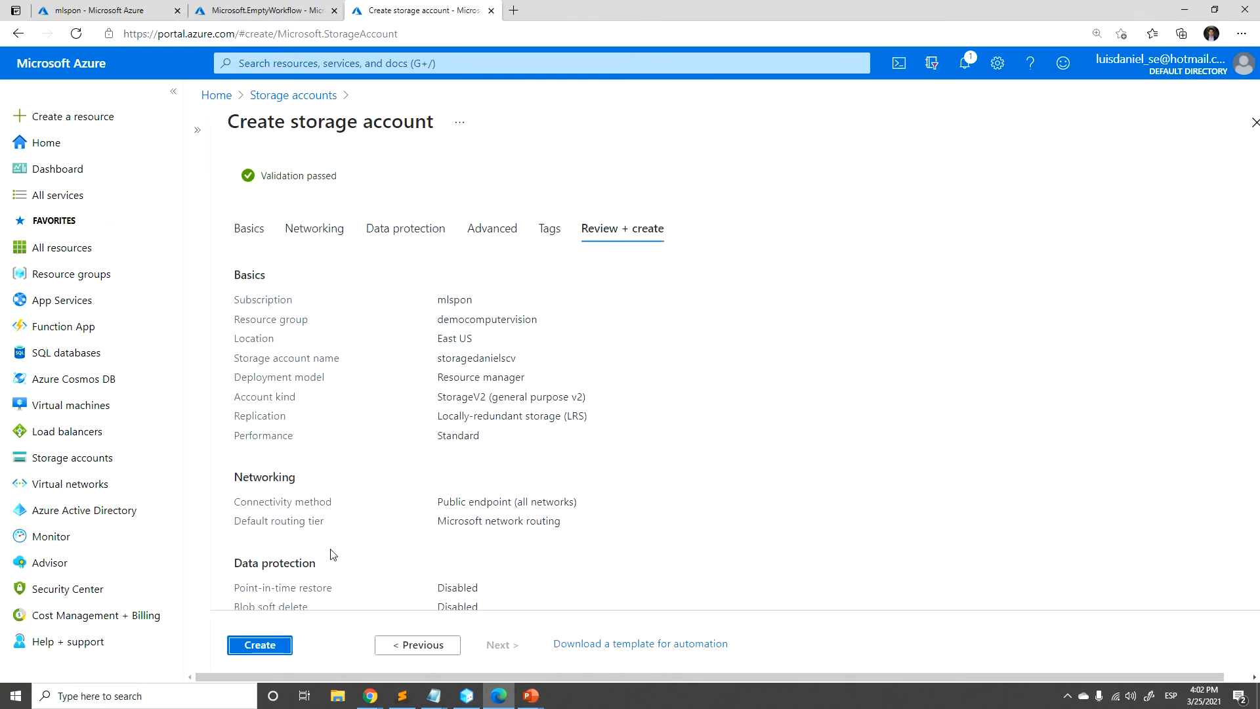
{"action": "left_click", "coordinate": [260, 643]}
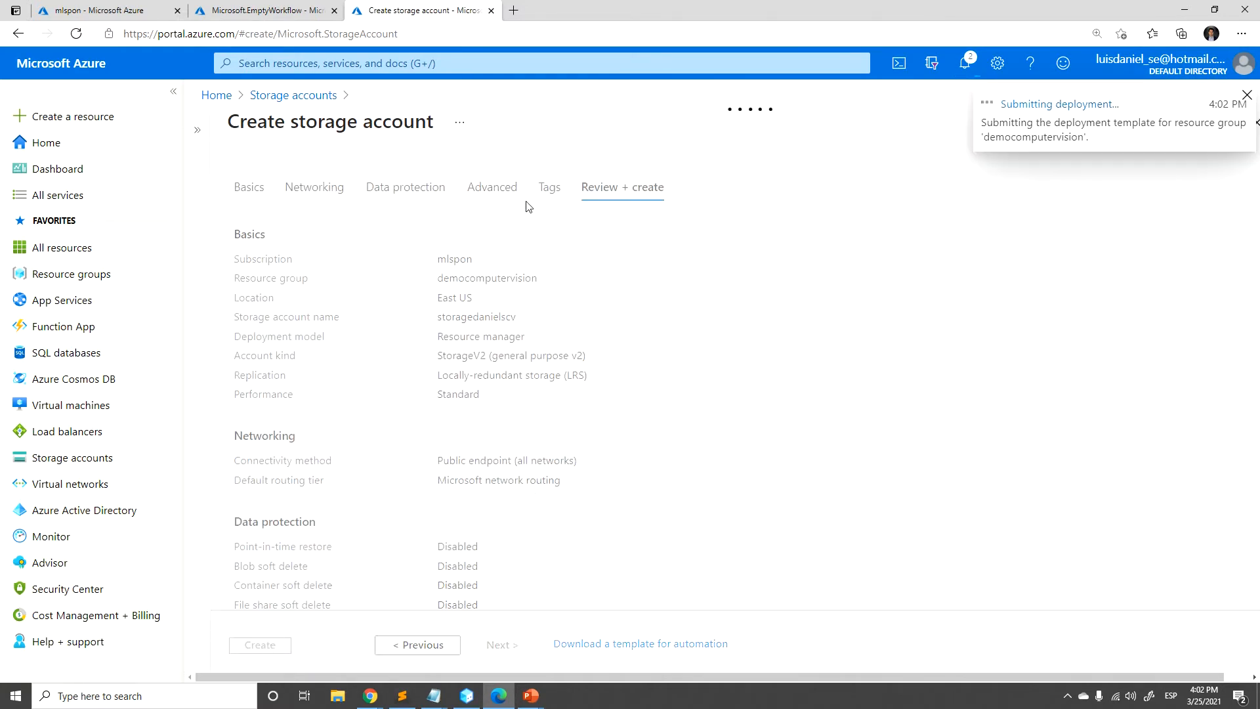
- Check the logic app and storage account deployments, then view the workflow diagram in the PowerPoint slide show
{"action": "left_click", "coordinate": [267, 12]}
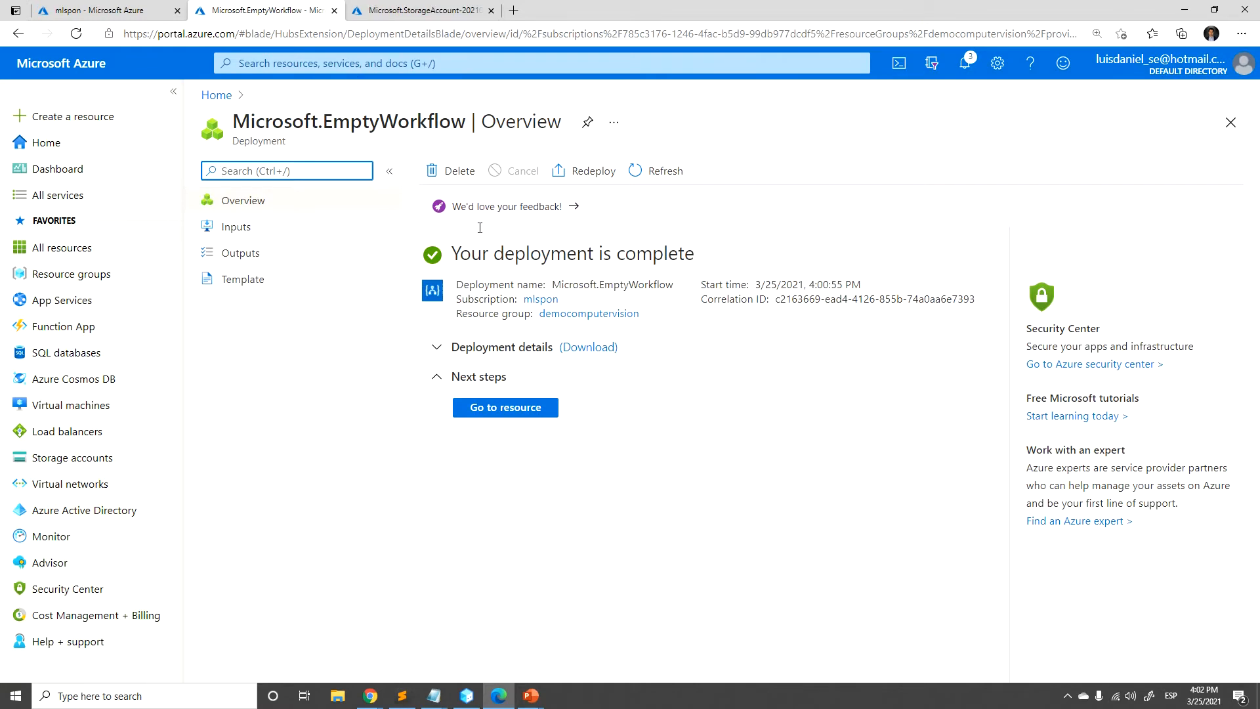
{"action": "left_click", "coordinate": [393, 11]}
{"action": "mouse_move", "coordinate": [532, 694]}
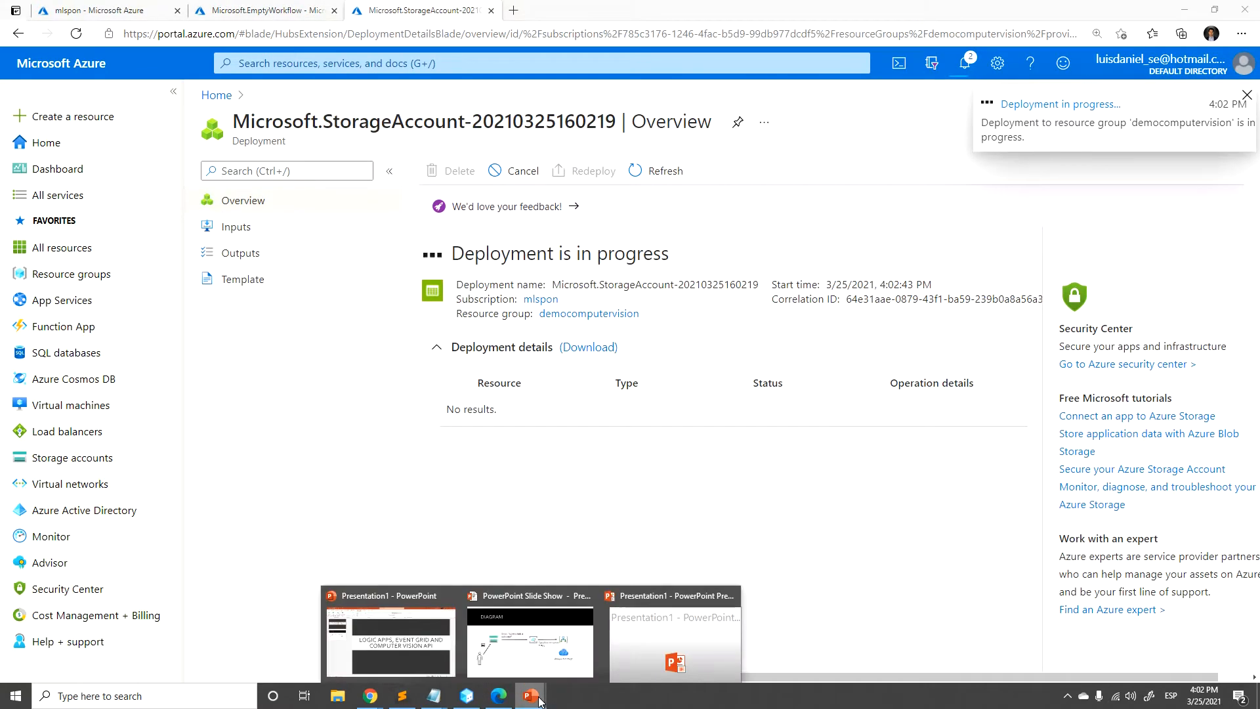
{"action": "left_click", "coordinate": [548, 655]}
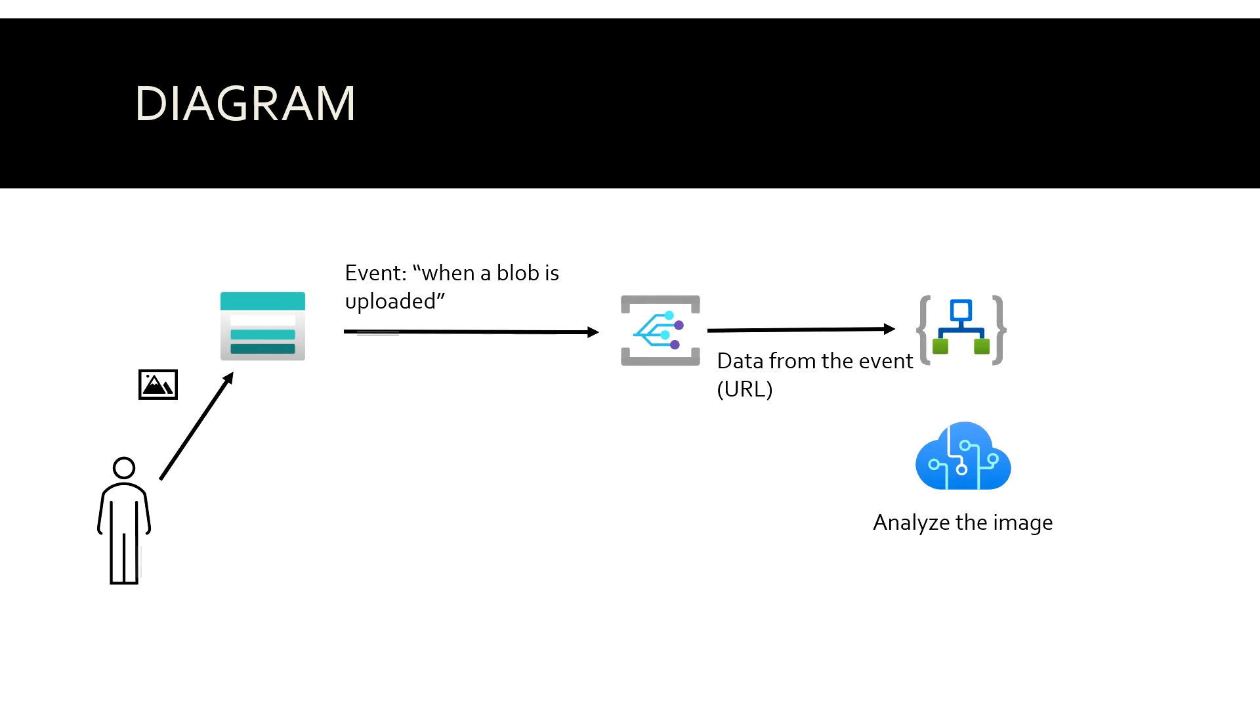
{"action": "key", "text": "alt+Tab"}
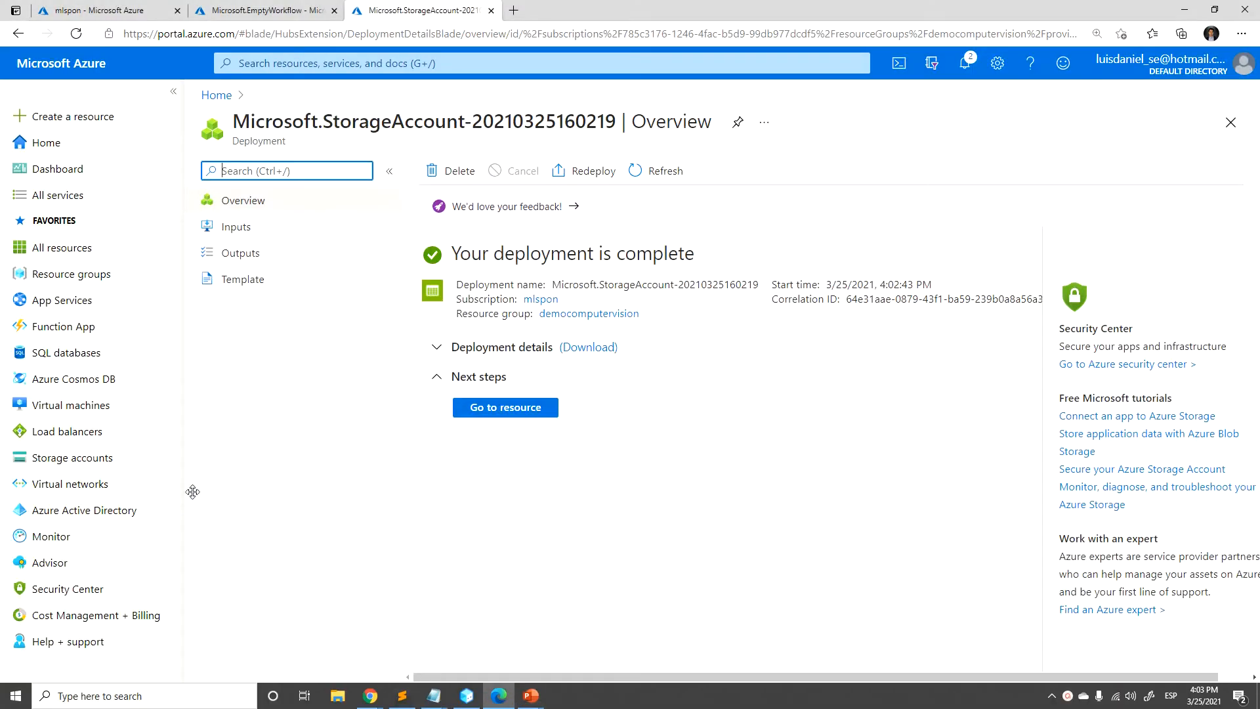
- Go to the deployed logic app resource and start its workflow from the Blank Logic App template
{"action": "left_click", "coordinate": [269, 11]}
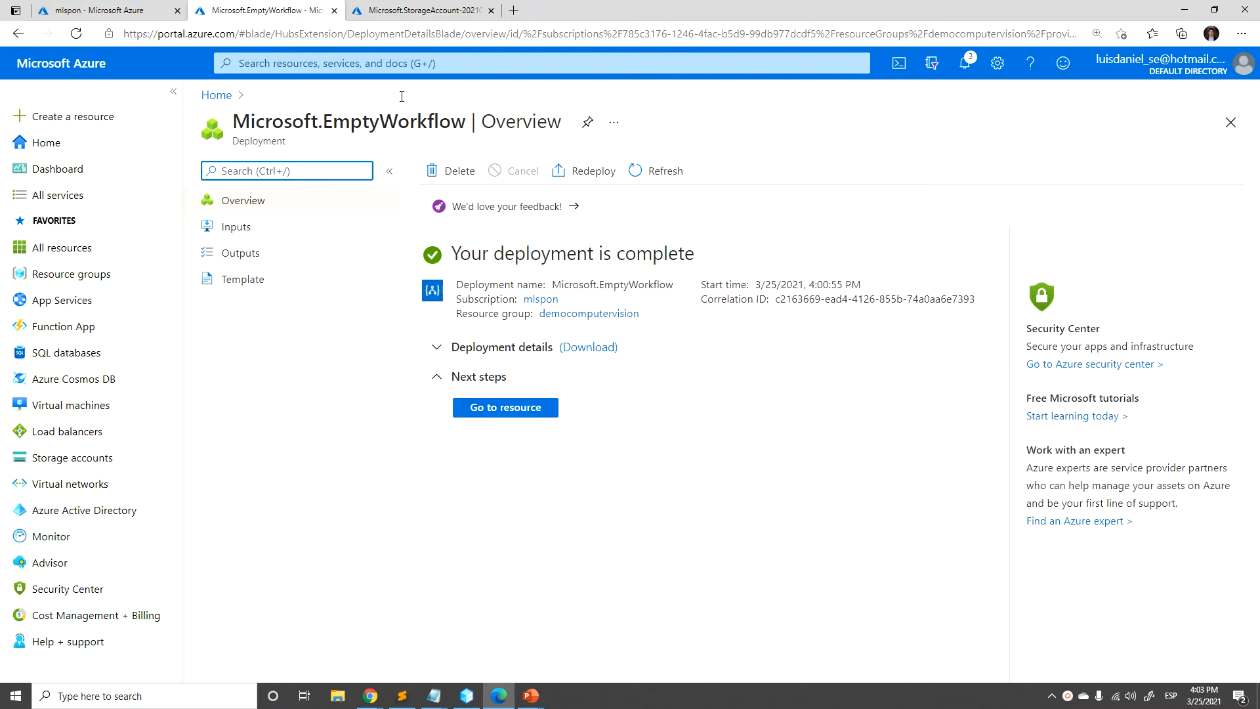
{"action": "left_click", "coordinate": [526, 415]}
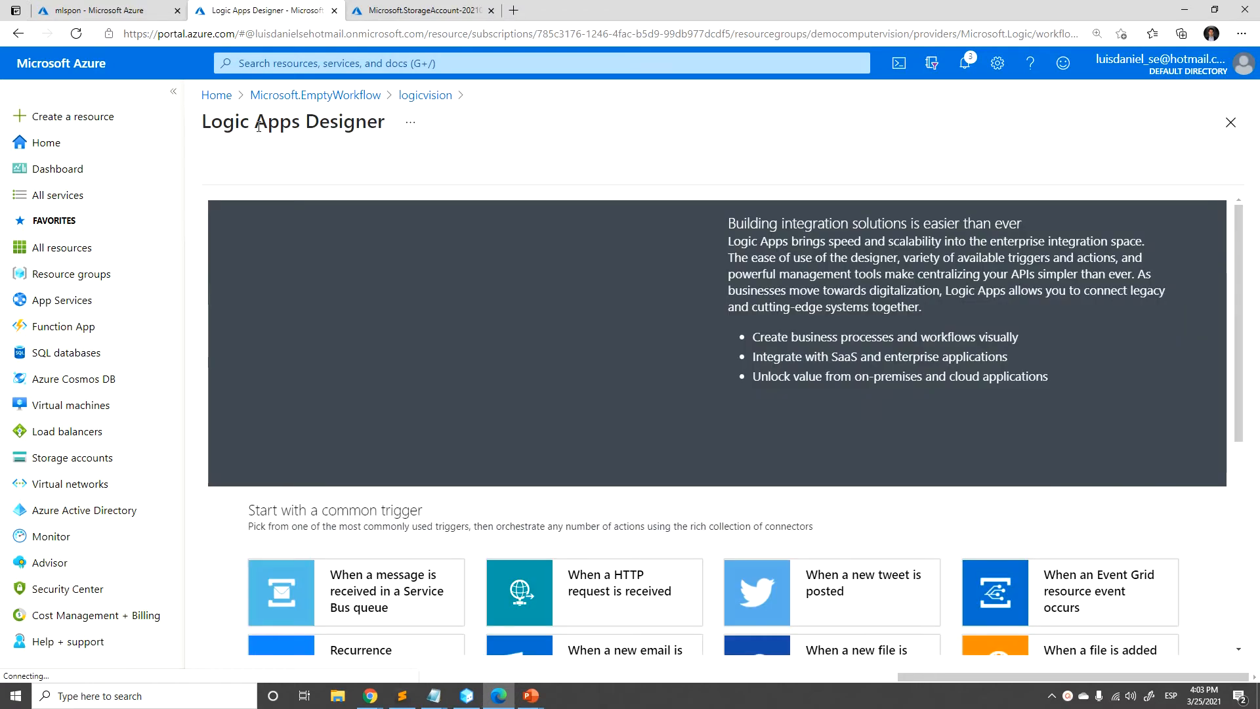
{"action": "left_click_drag", "start_coordinate": [255, 122], "coordinate": [343, 123]}
{"action": "scroll", "coordinate": [494, 353], "scroll_direction": "down", "scroll_amount": 3}
{"action": "scroll", "coordinate": [494, 352], "scroll_direction": "down", "scroll_amount": 3}
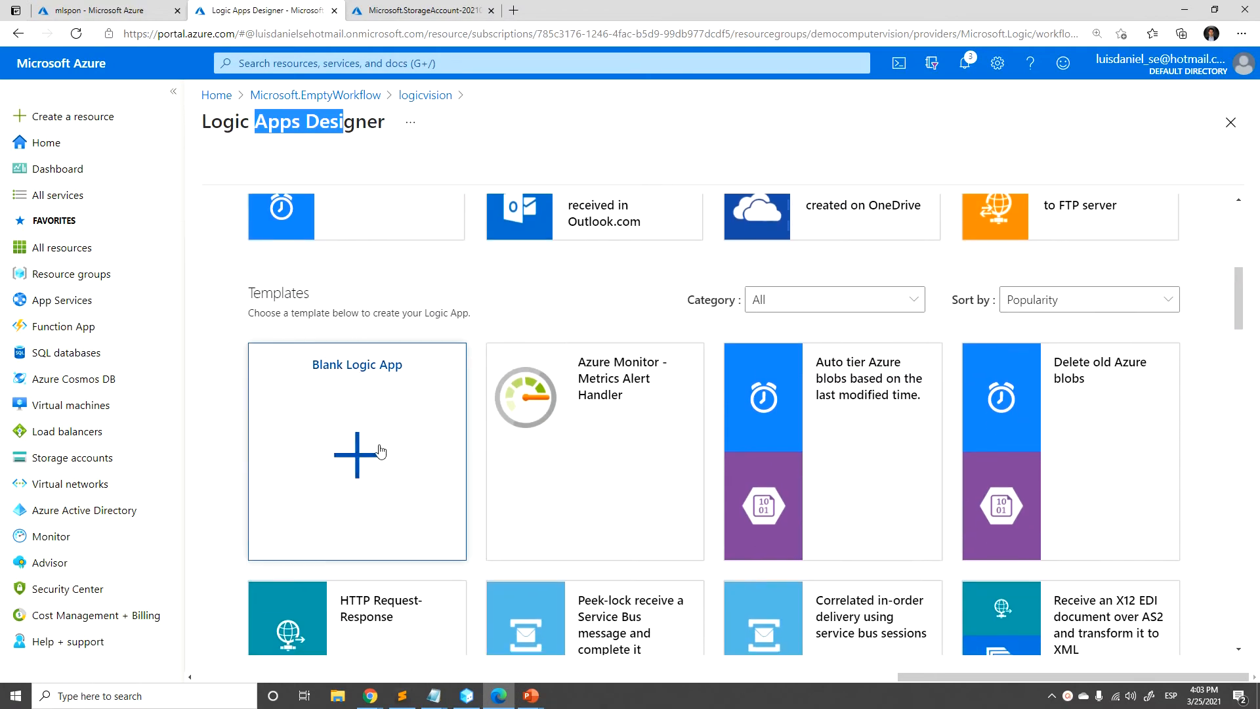
{"action": "left_click", "coordinate": [352, 416]}
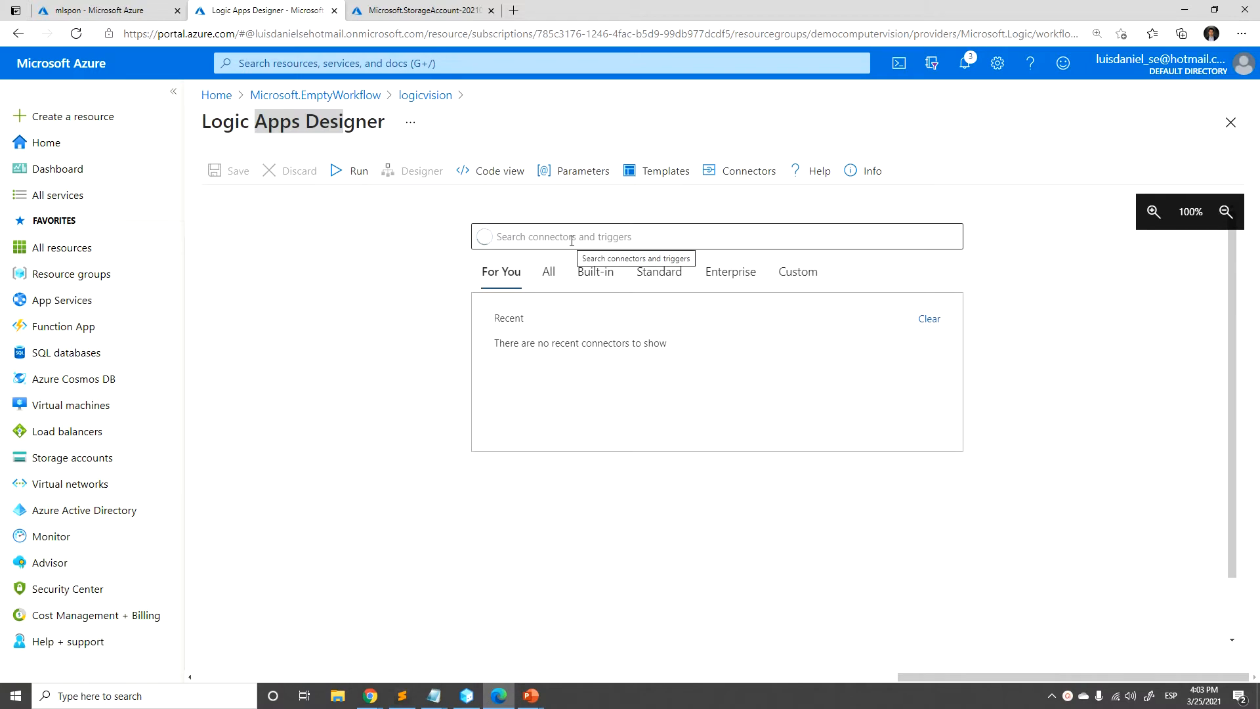
- Search the connectors for "event grid" and add the Azure Event Grid trigger "When a resource event occurs"
{"action": "left_click", "coordinate": [572, 241]}
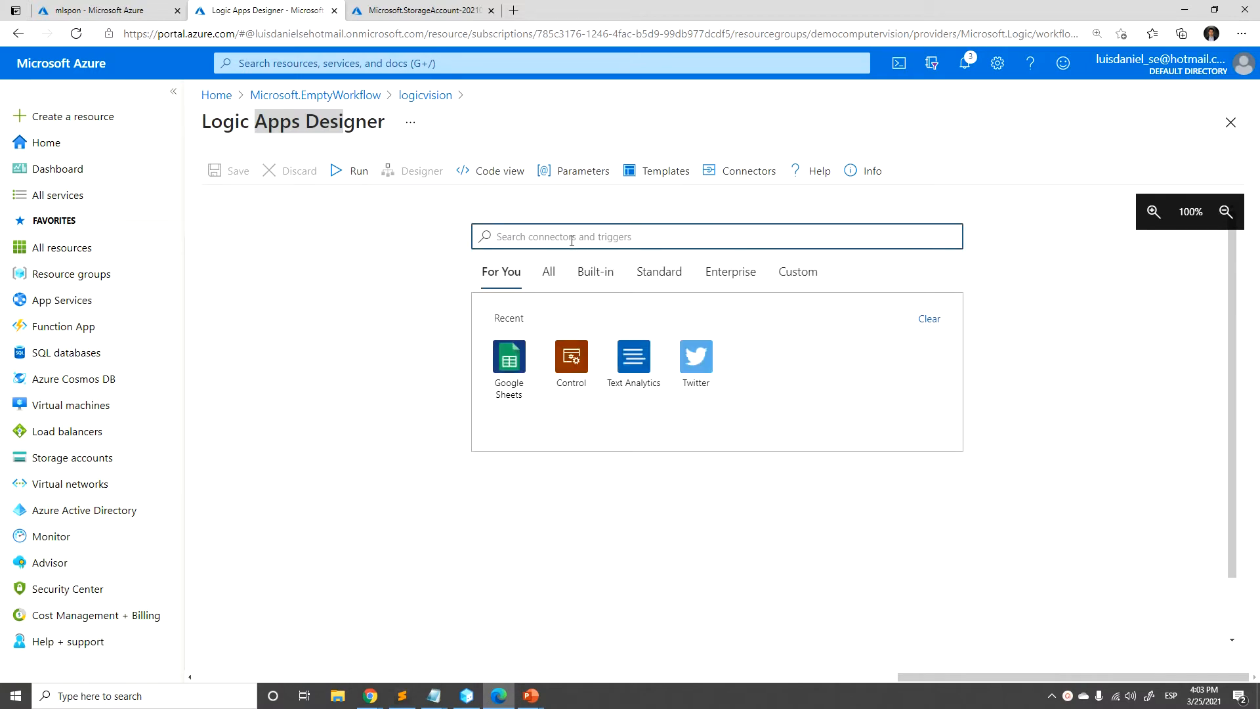
{"action": "type", "text": "eve"}
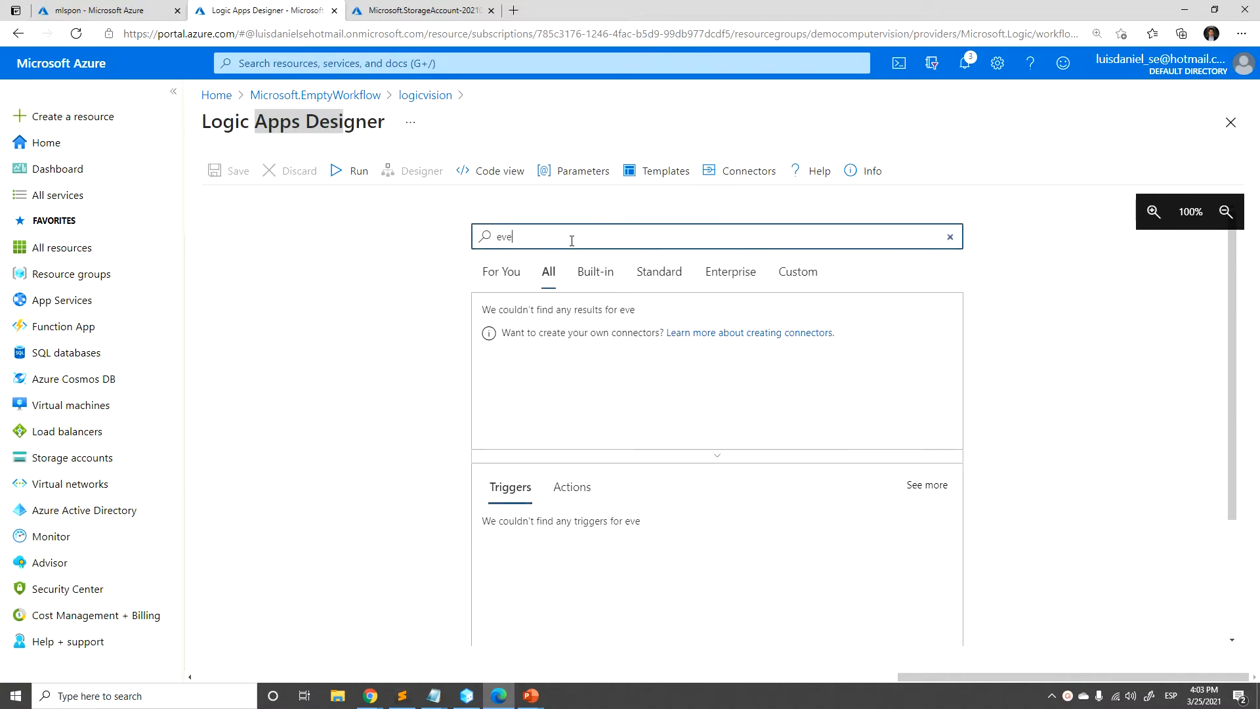
{"action": "type", "text": "nt grid"}
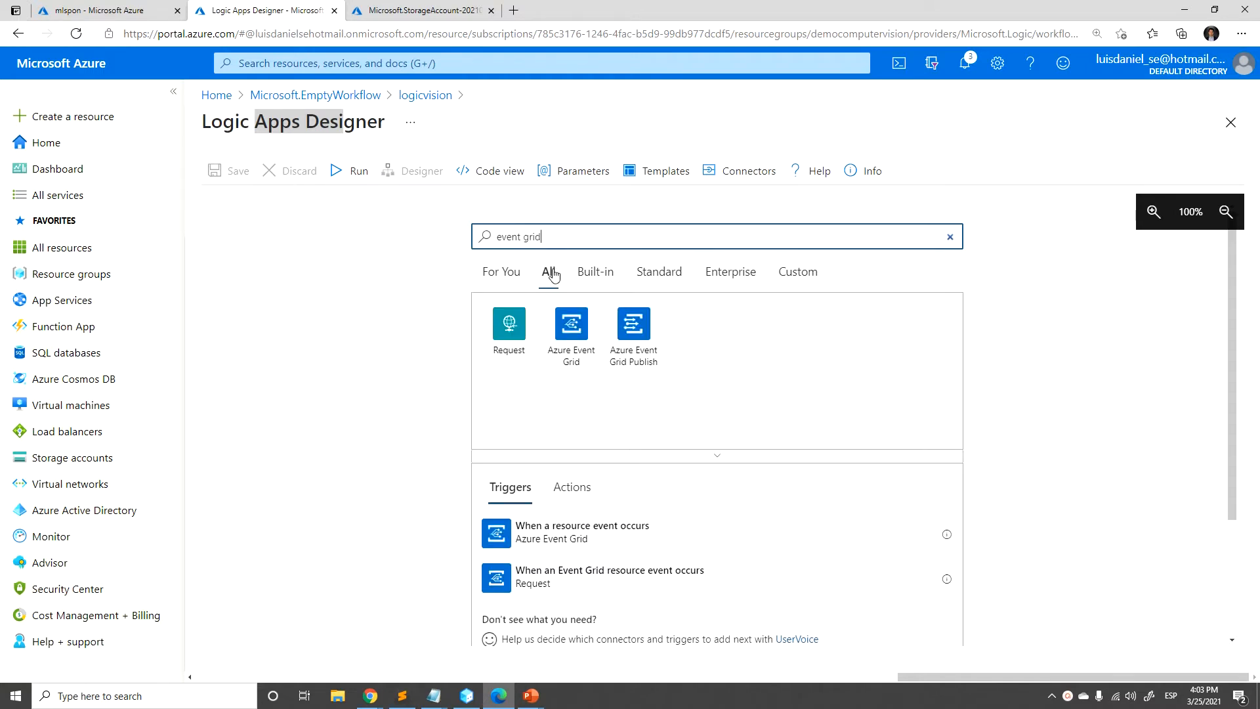
{"action": "left_click", "coordinate": [563, 325]}
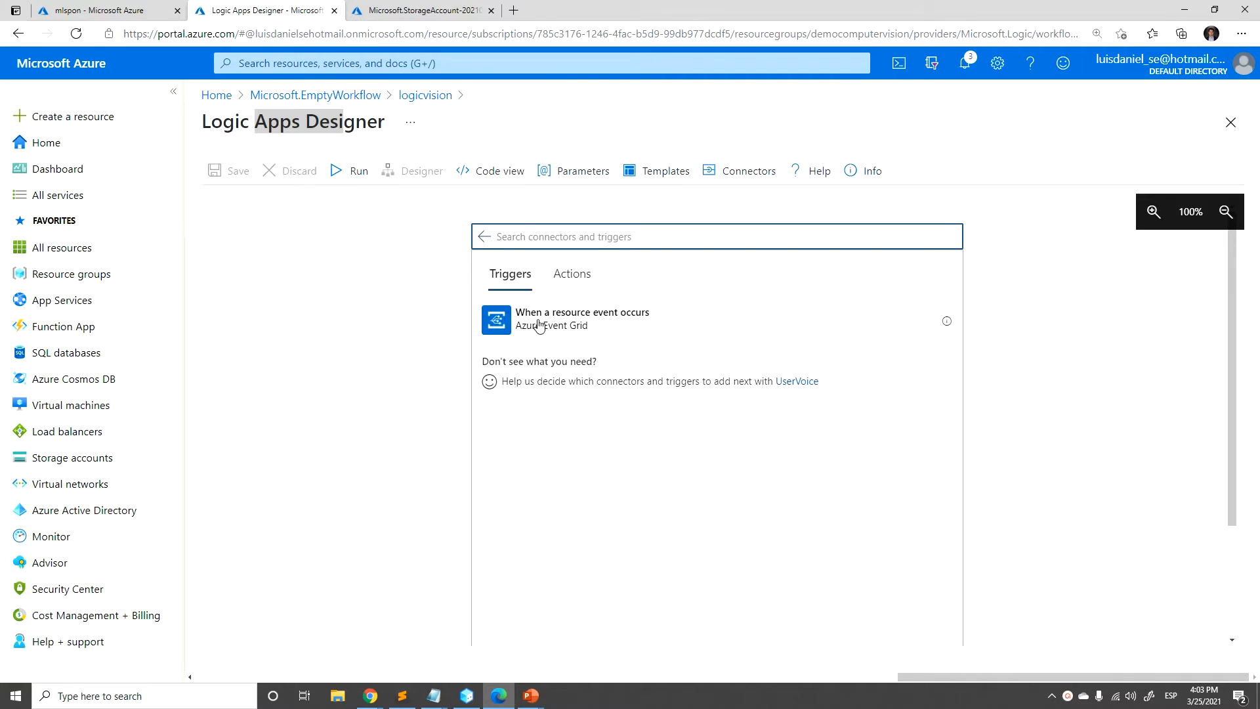
{"action": "left_click", "coordinate": [573, 329]}
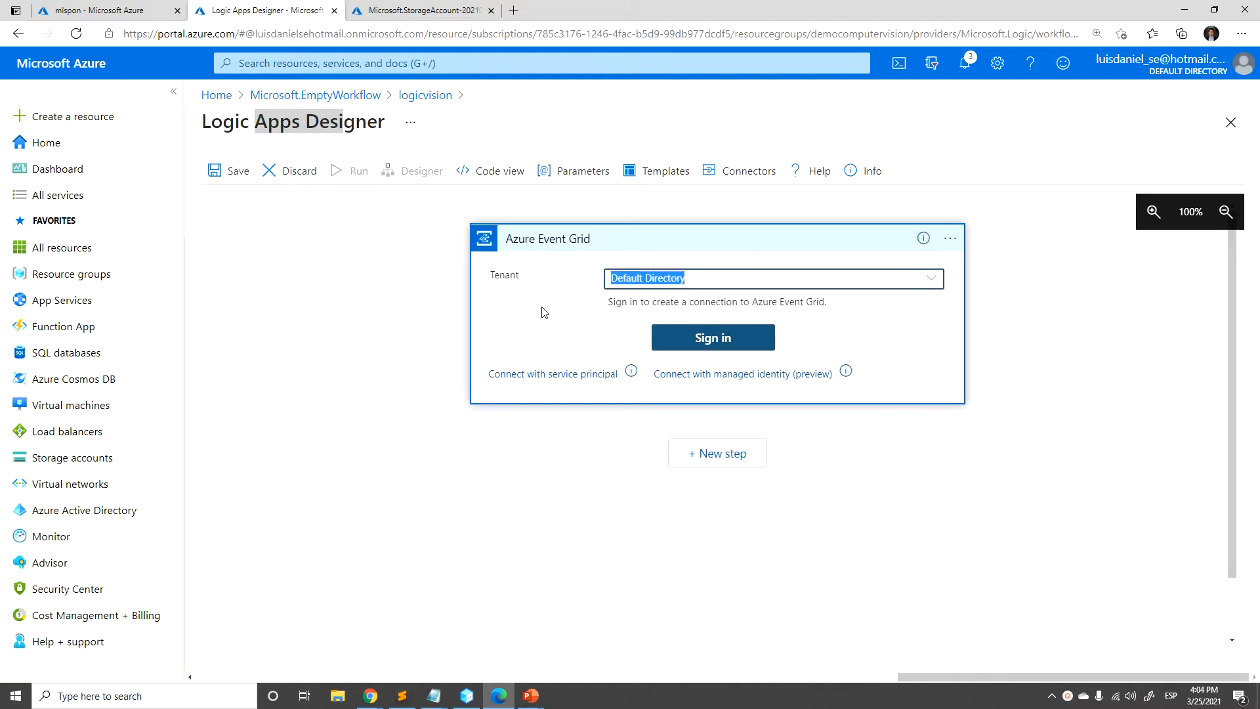
- Sign in with the Microsoft account to create the Azure Event Grid connection for the Default Directory tenant
{"action": "left_click", "coordinate": [740, 344]}
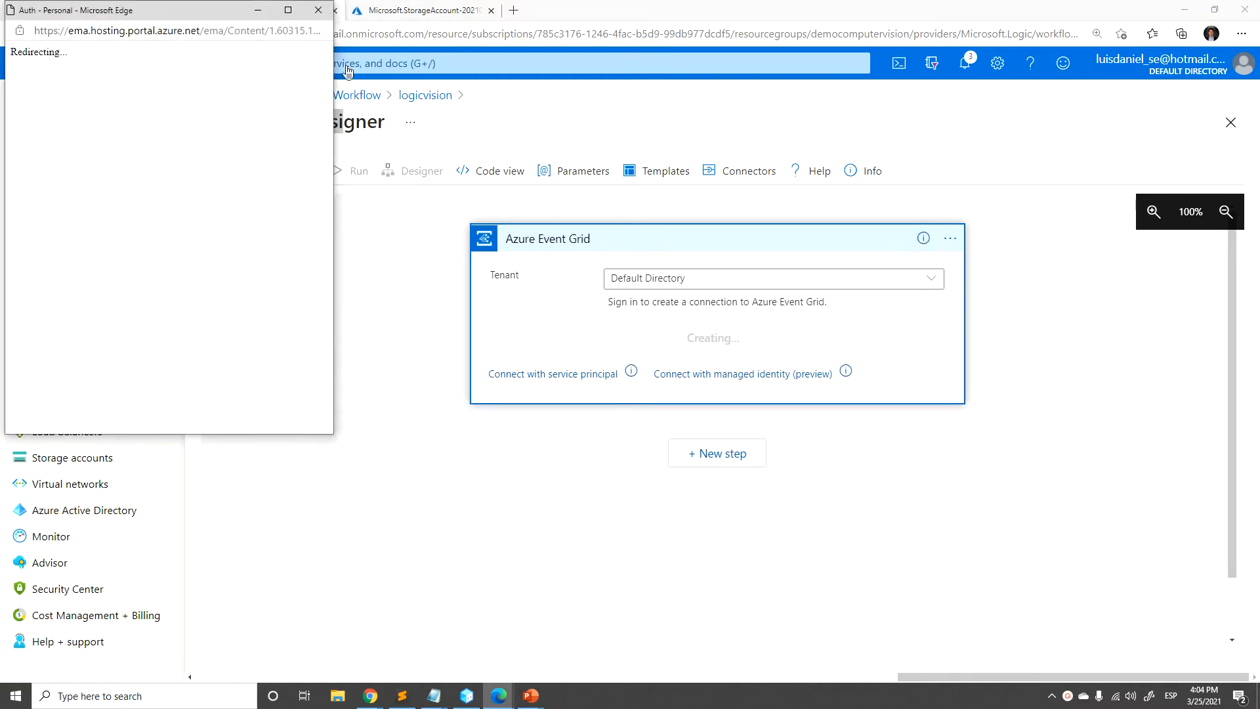
{"action": "left_click_drag", "start_coordinate": [230, 18], "coordinate": [542, 182]}
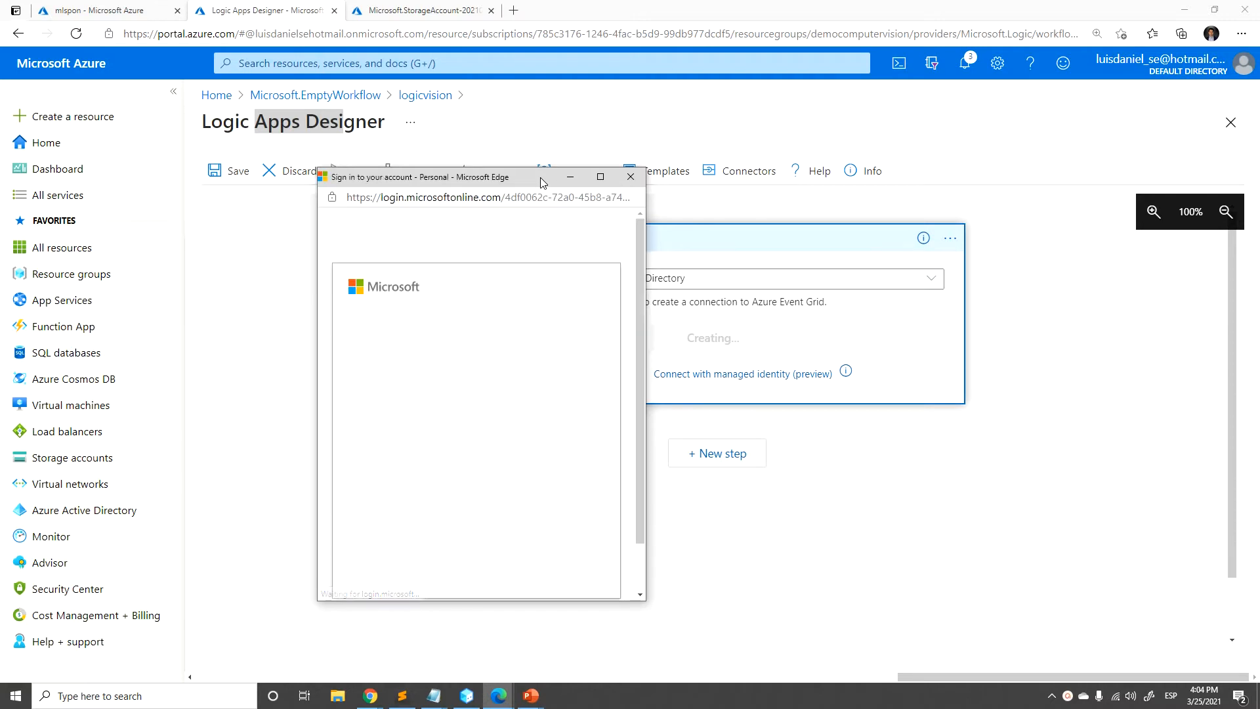
{"action": "left_click", "coordinate": [454, 371]}
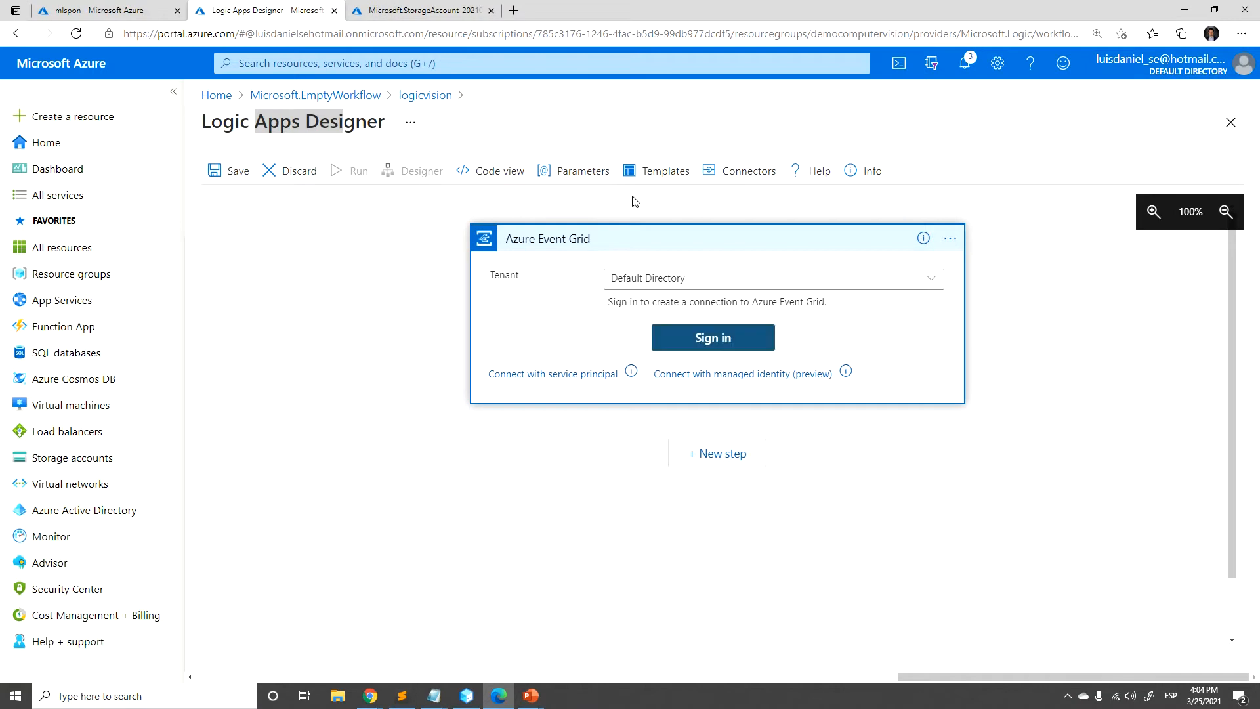
- Set the trigger's subscription to mlspon and its resource type to Microsoft.Storage.StorageAccounts
{"action": "left_click", "coordinate": [940, 278]}
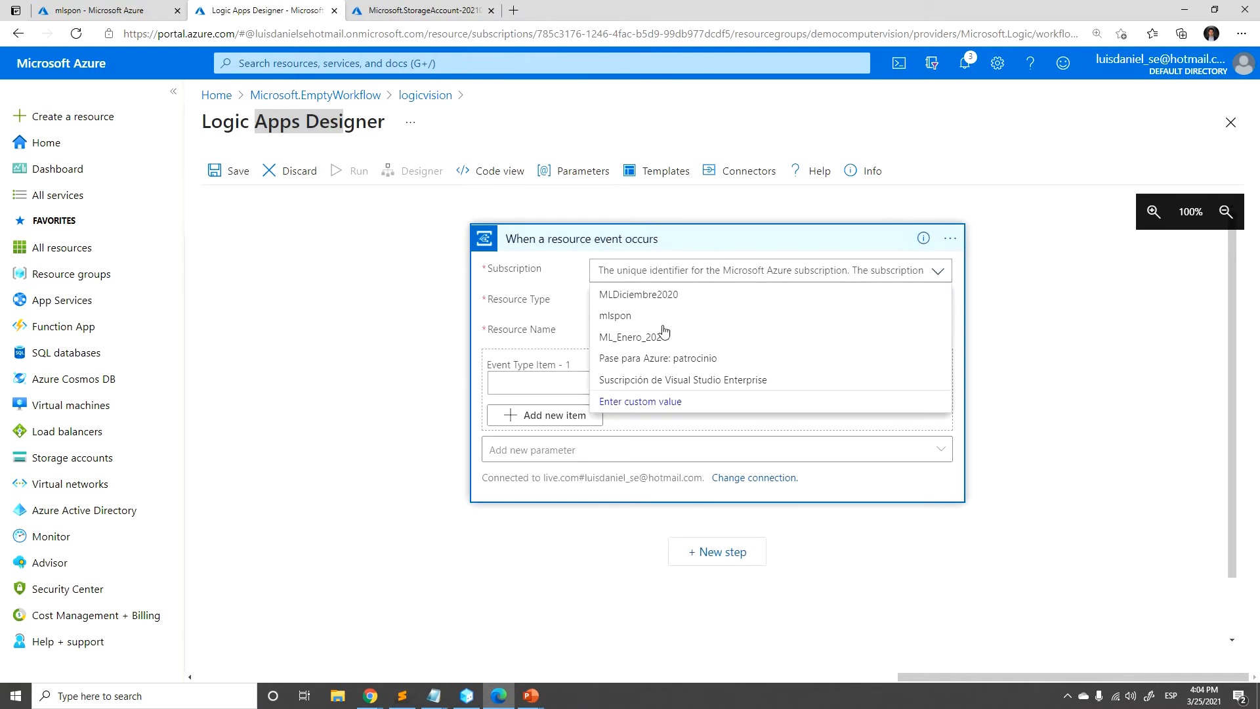
{"action": "left_click", "coordinate": [631, 319]}
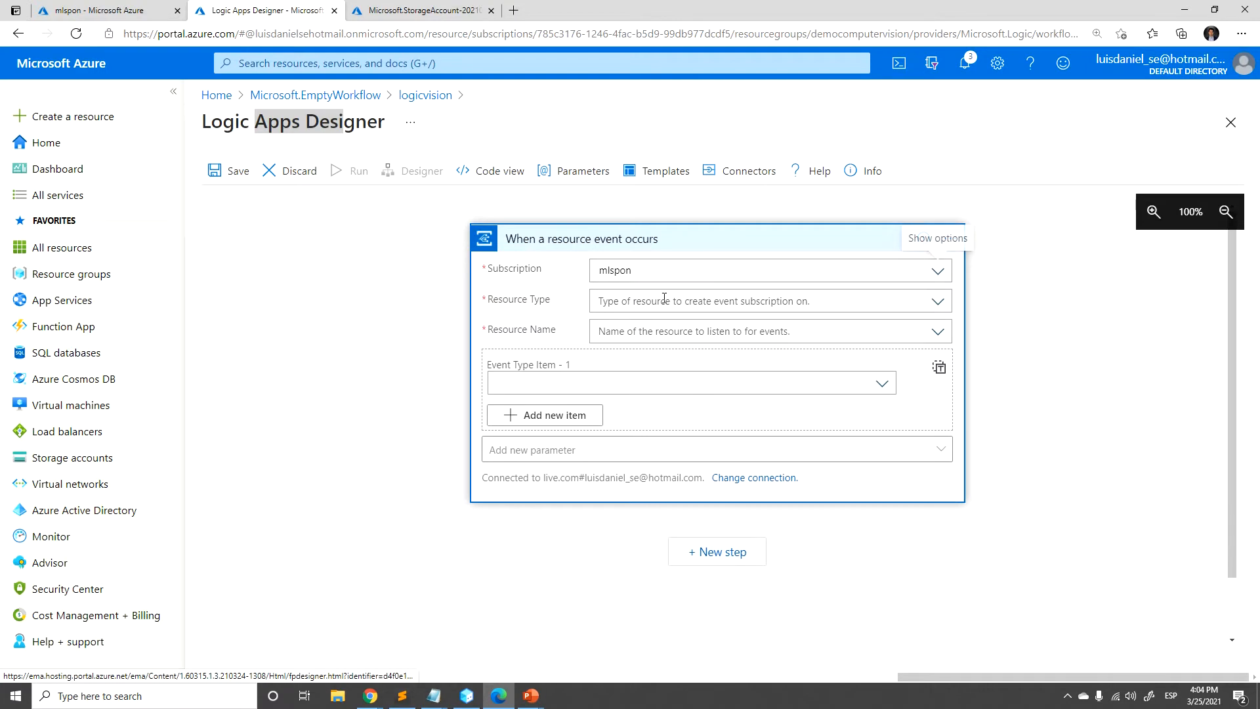
{"action": "left_click", "coordinate": [937, 304]}
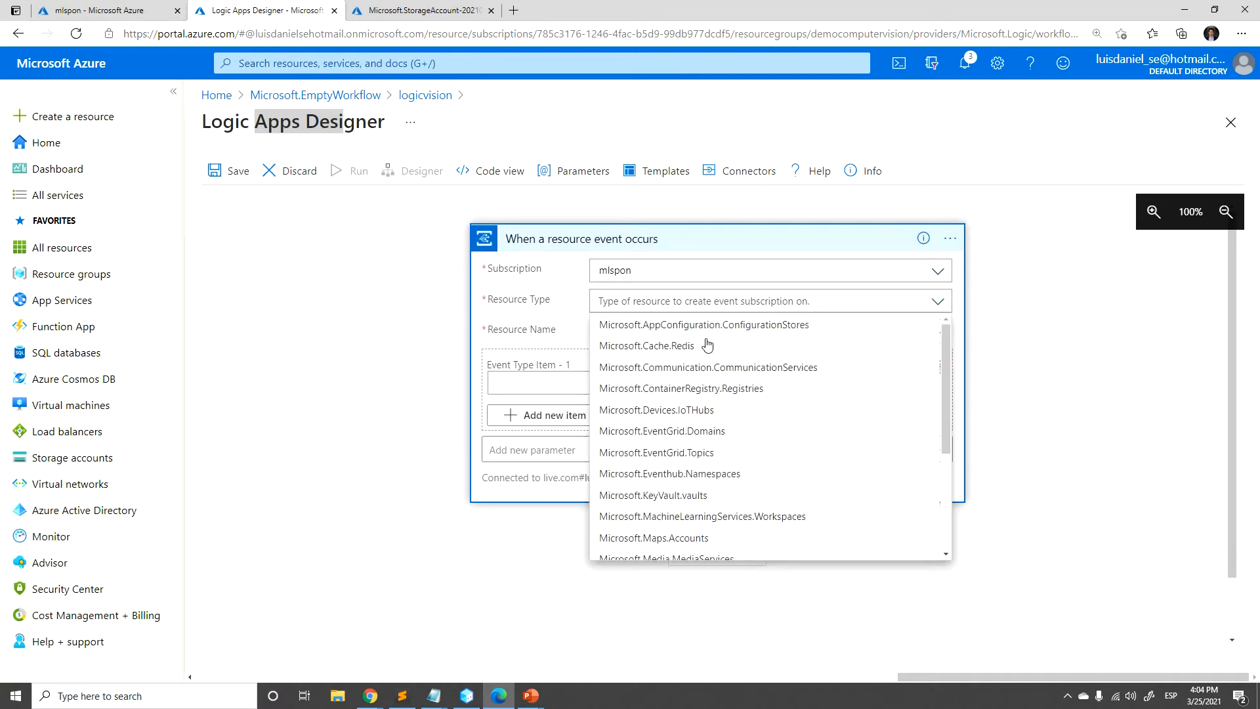
{"action": "scroll", "coordinate": [712, 345], "scroll_direction": "down", "scroll_amount": 3}
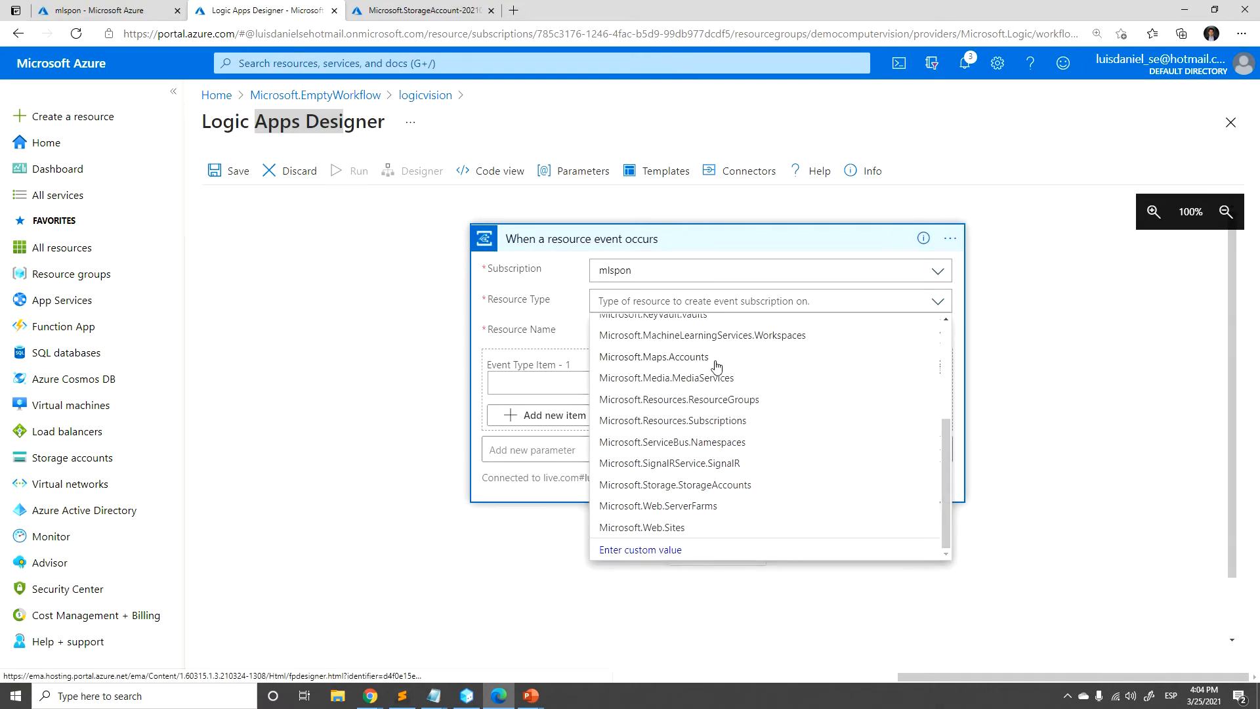
{"action": "left_click", "coordinate": [716, 484]}
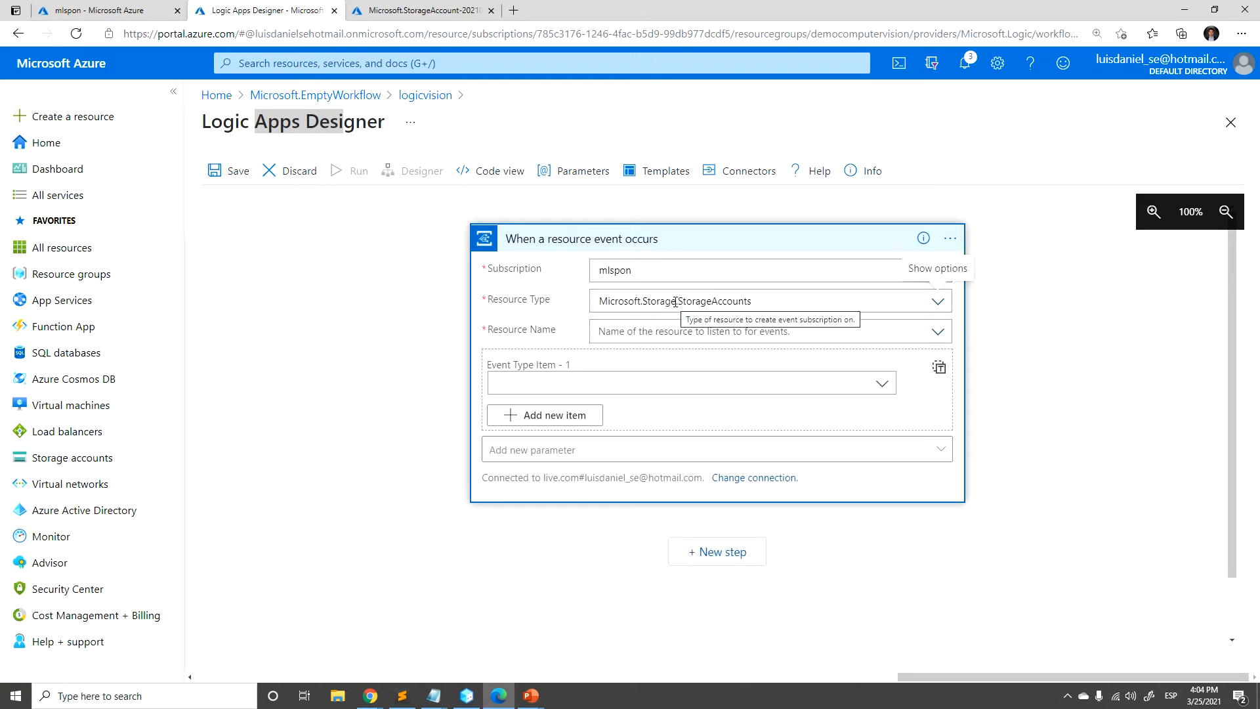
- Set the trigger's resource name to storagedanielscv and its first event type to Microsoft.Storage.BlobCreated
{"action": "left_click", "coordinate": [926, 334]}
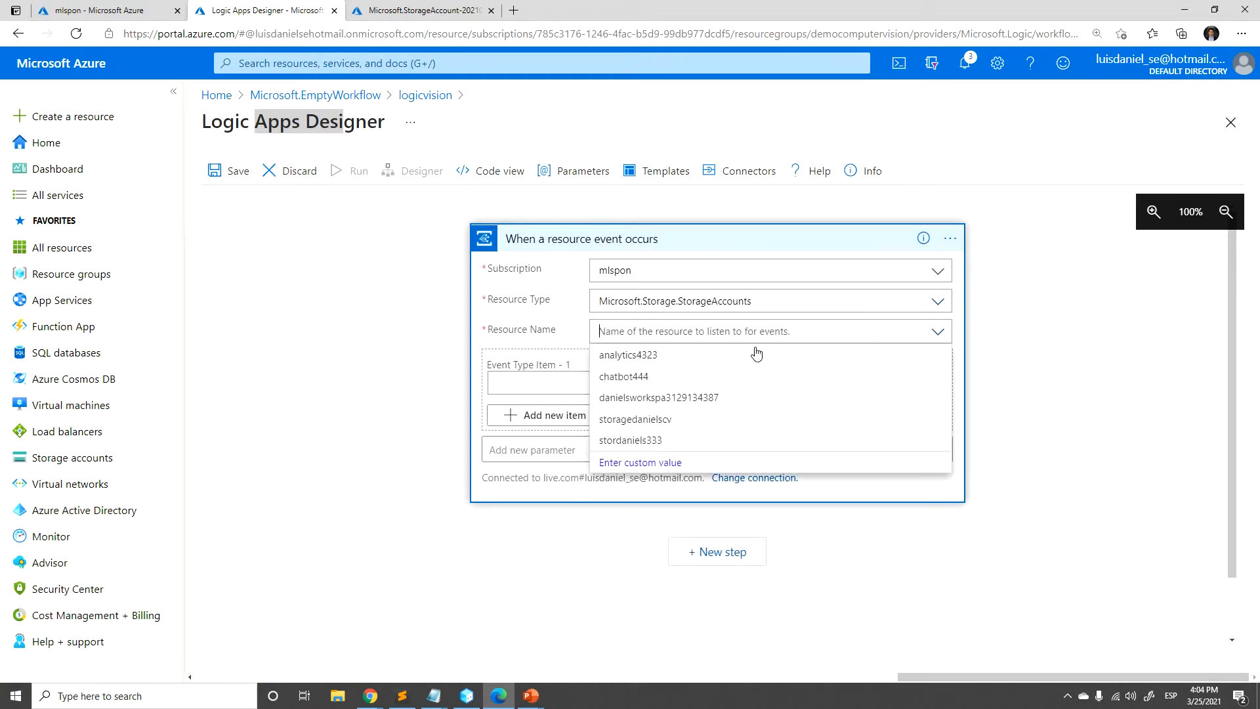
{"action": "left_click", "coordinate": [641, 421]}
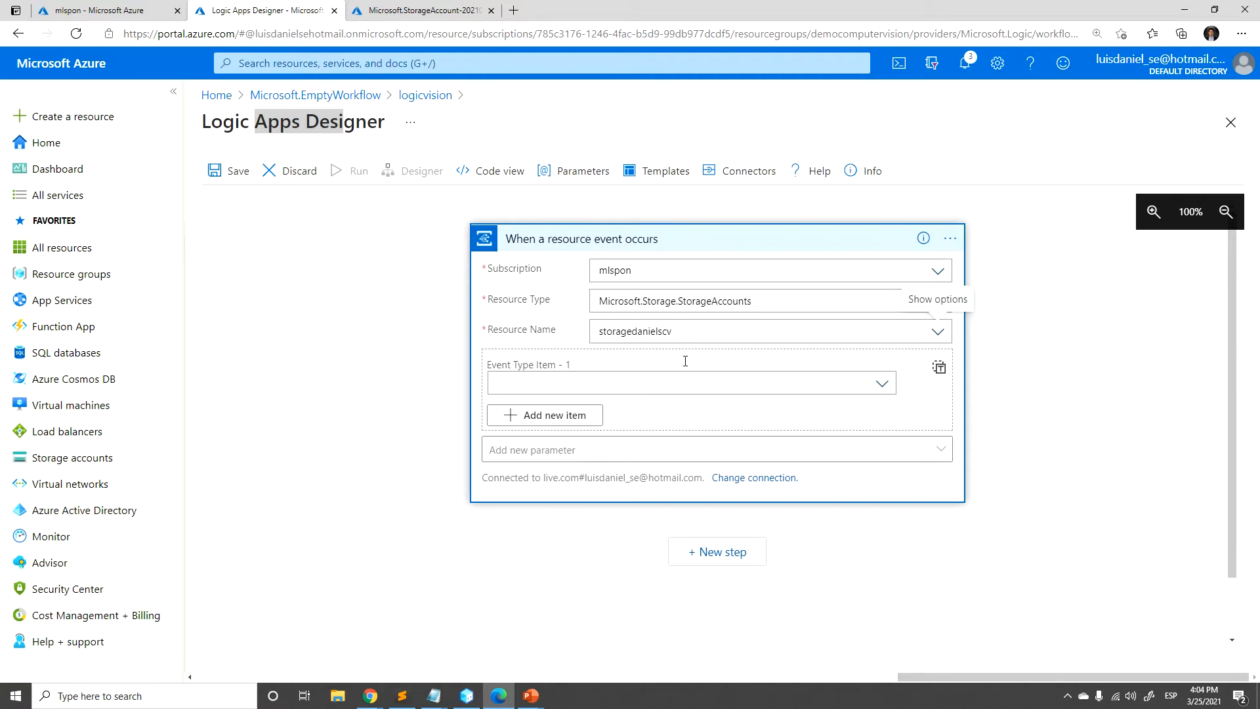
{"action": "left_click", "coordinate": [599, 387]}
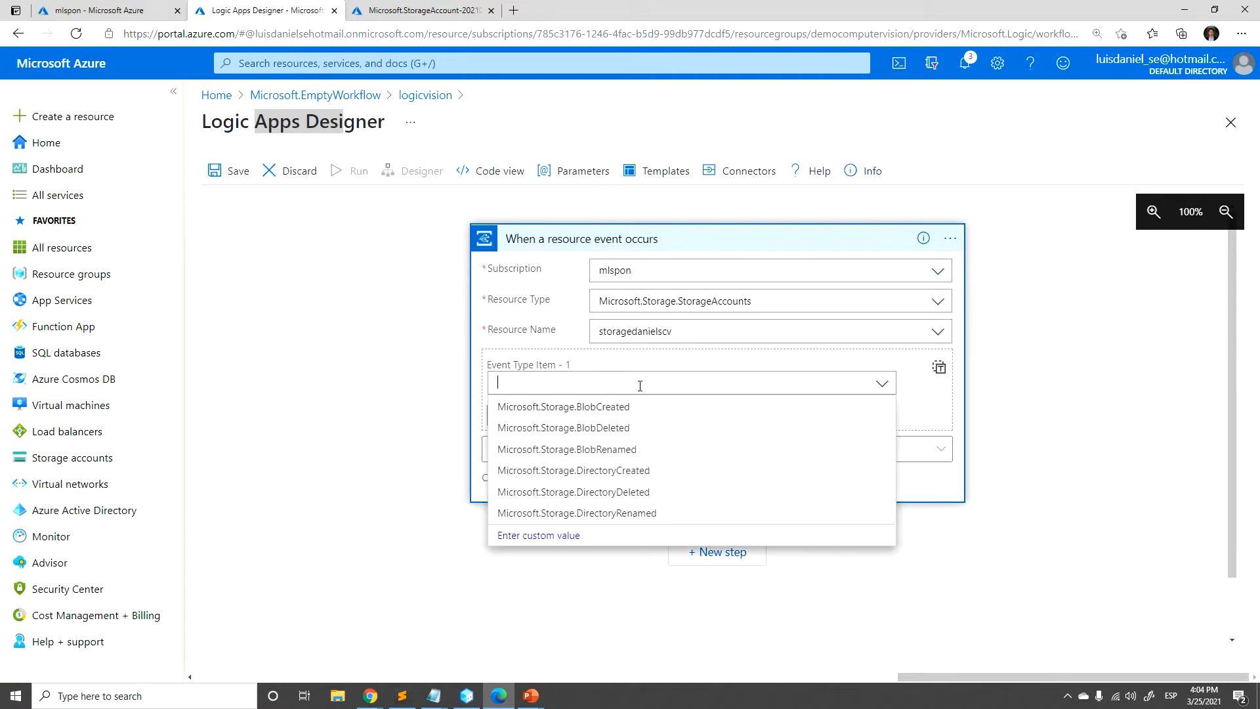
{"action": "left_click", "coordinate": [599, 407]}
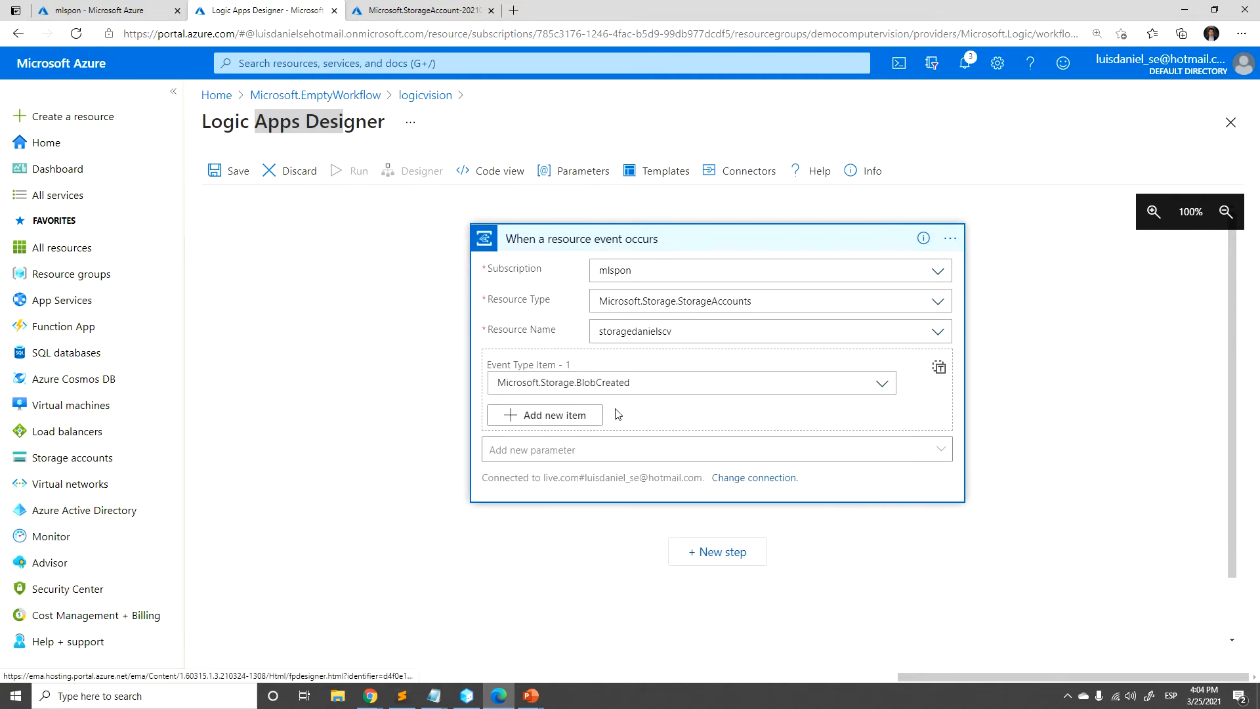
- Save the logic app with only the Event Grid trigger, without adding another operation, and run it
{"action": "left_click", "coordinate": [735, 562]}
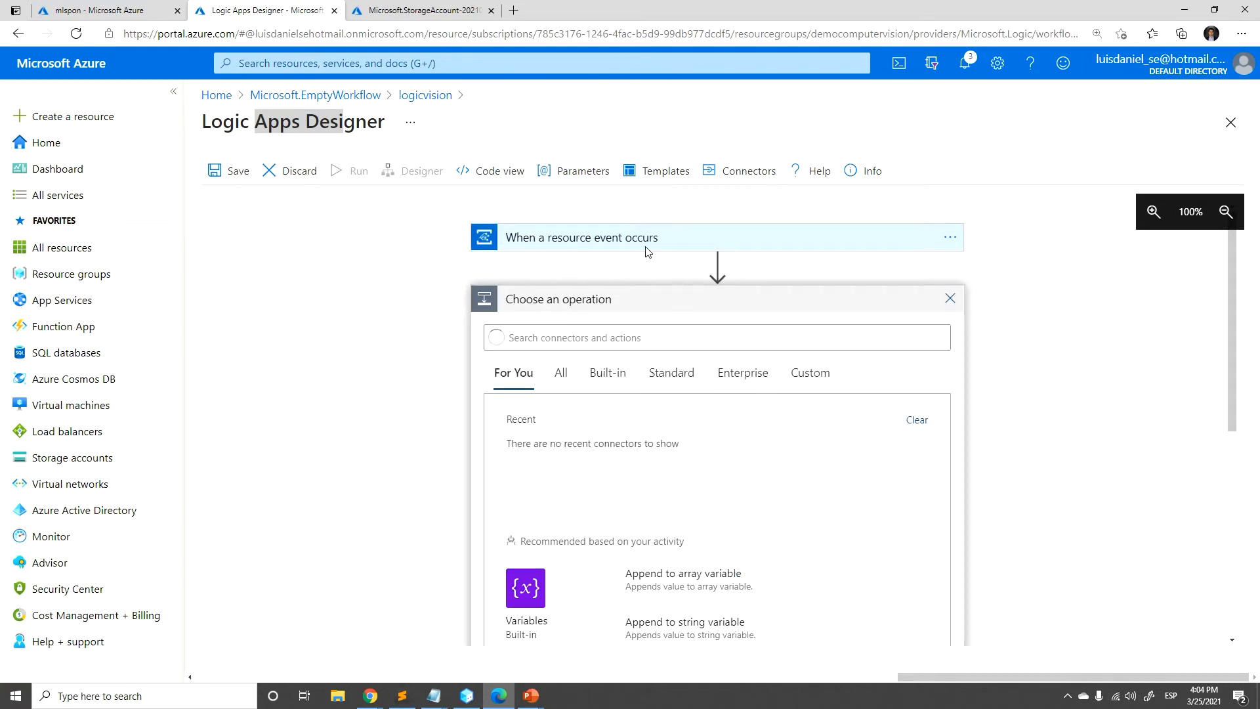
{"action": "left_click", "coordinate": [951, 301]}
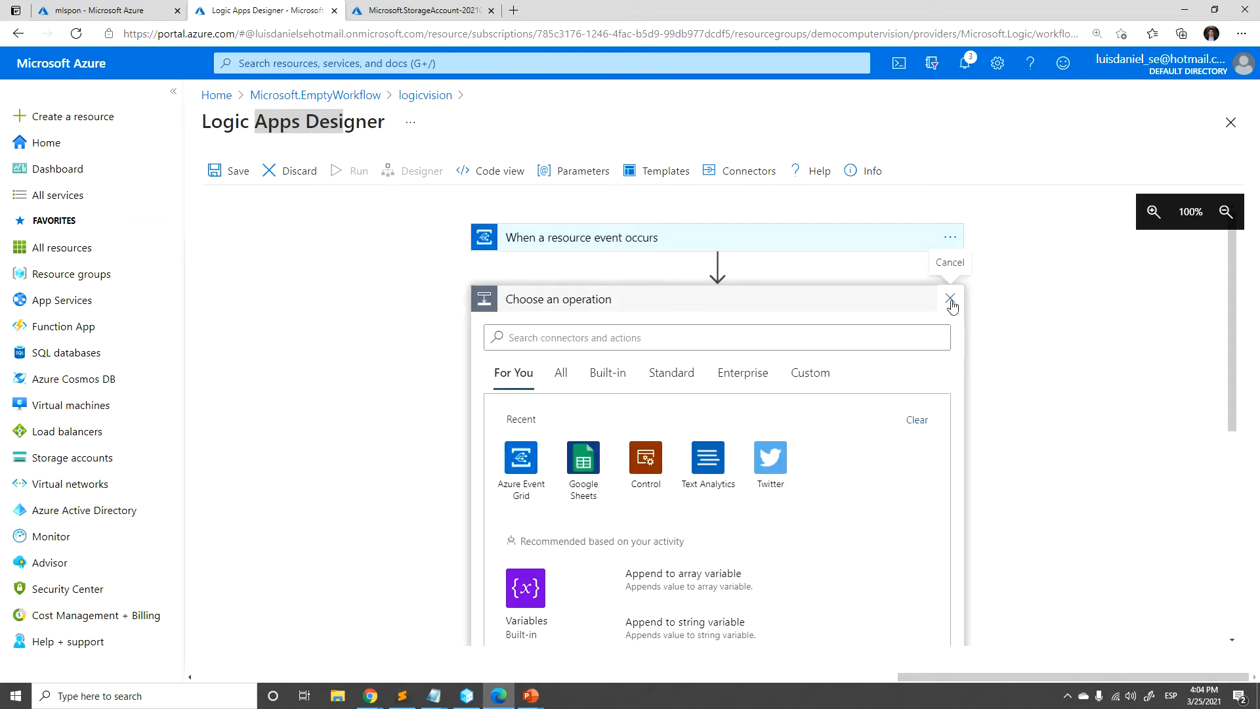
{"action": "left_click", "coordinate": [238, 176]}
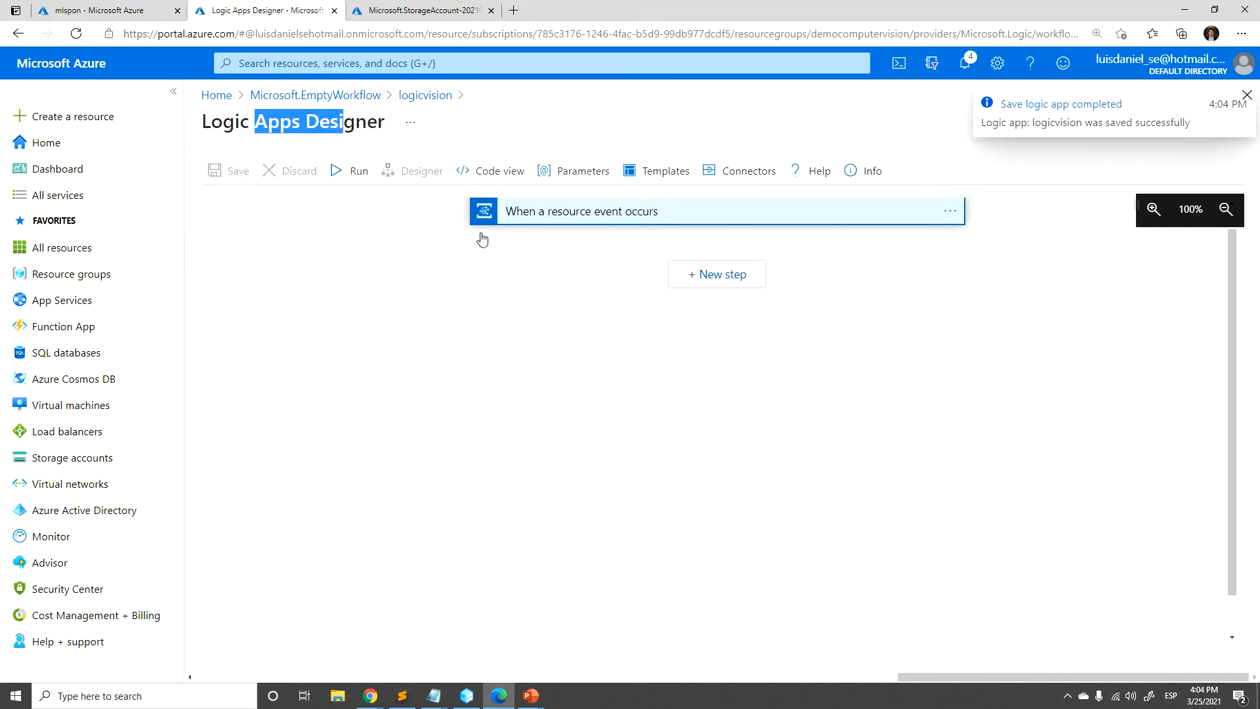
{"action": "left_click", "coordinate": [355, 172]}
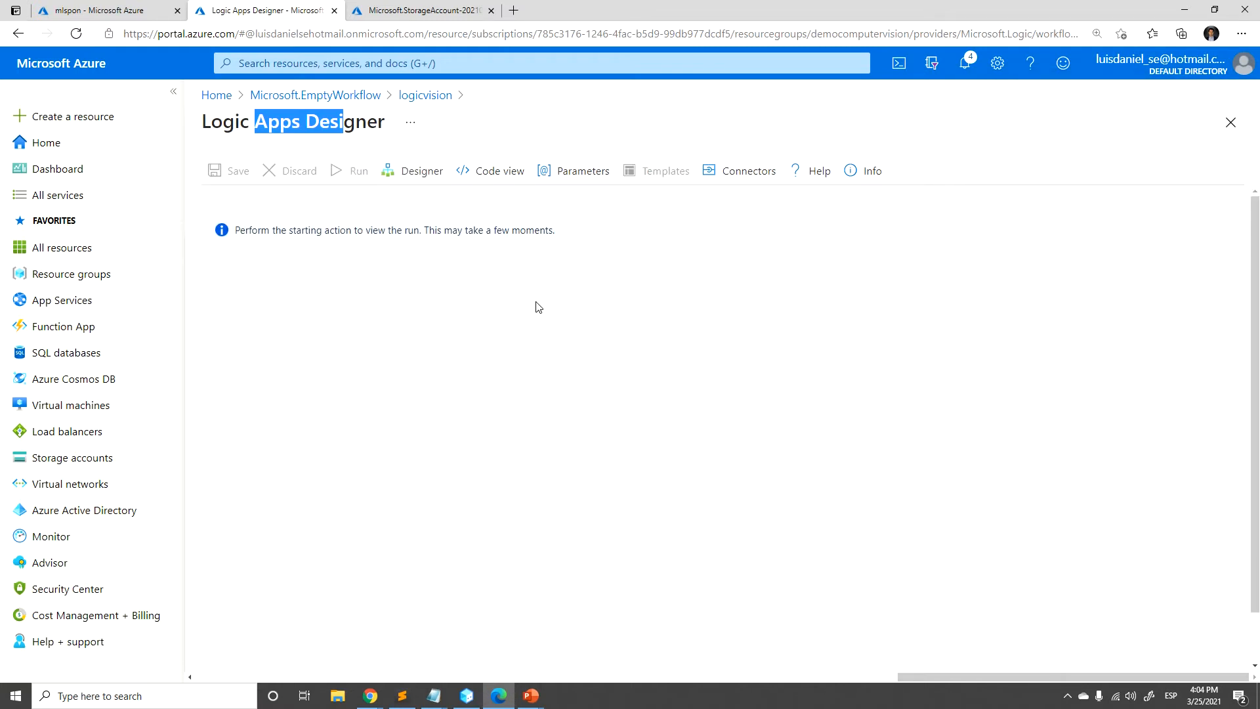
- Create a blob container named images in the storagedanielscv storage account with Blob (anonymous read access for blobs only) access
{"action": "left_click", "coordinate": [428, 10]}
{"action": "left_click", "coordinate": [530, 407]}
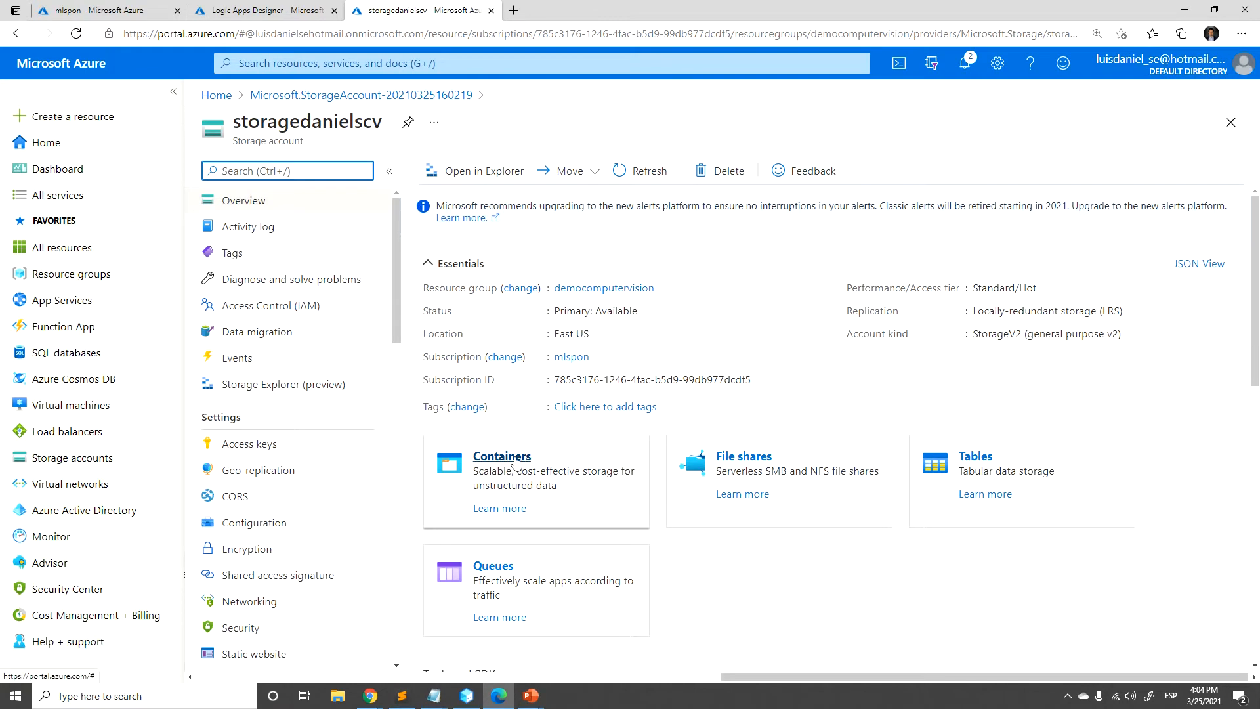
{"action": "left_click", "coordinate": [523, 453]}
{"action": "left_click", "coordinate": [469, 179]}
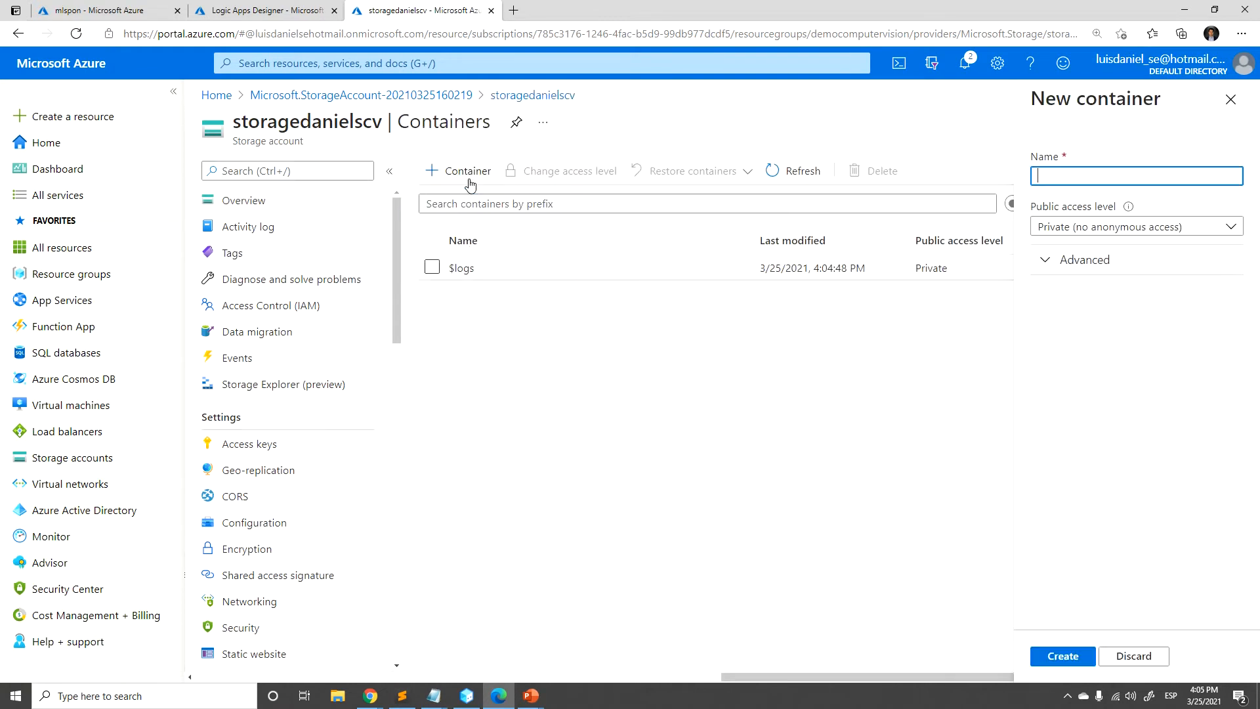
{"action": "left_click", "coordinate": [1157, 177]}
{"action": "type", "text": "images"}
{"action": "left_click", "coordinate": [1150, 227]}
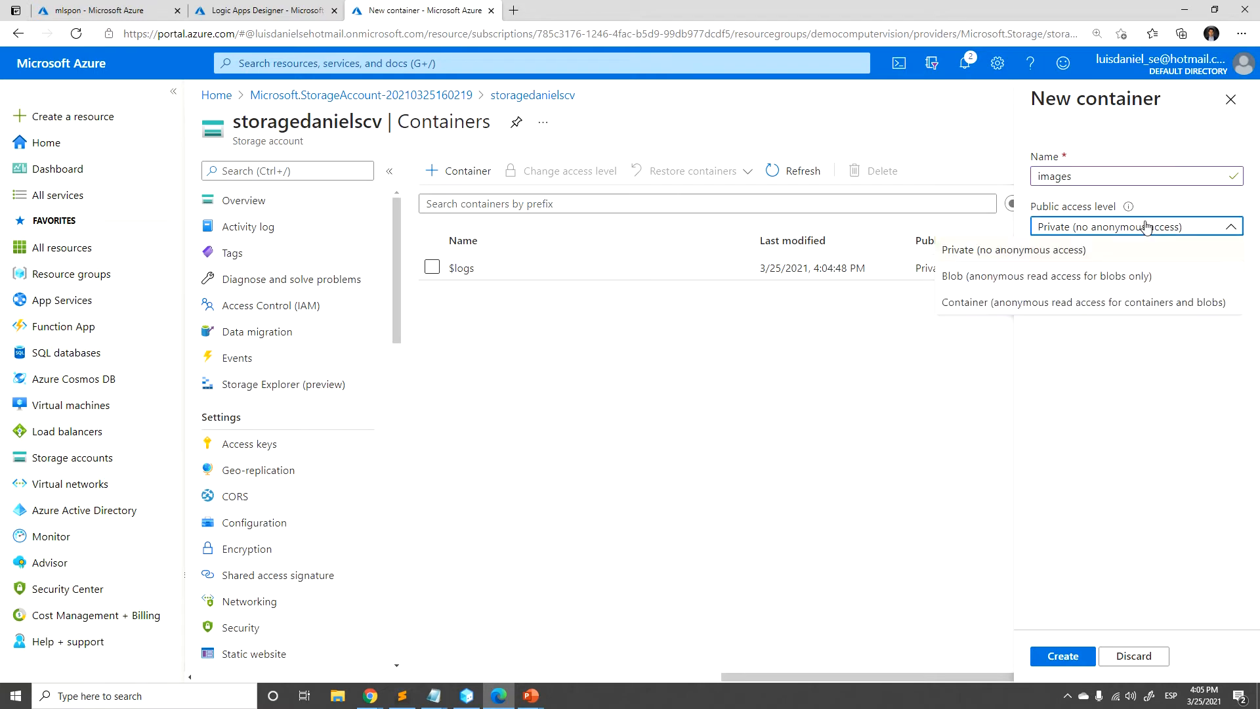
{"action": "left_click", "coordinate": [1048, 274]}
{"action": "left_click", "coordinate": [952, 656]}
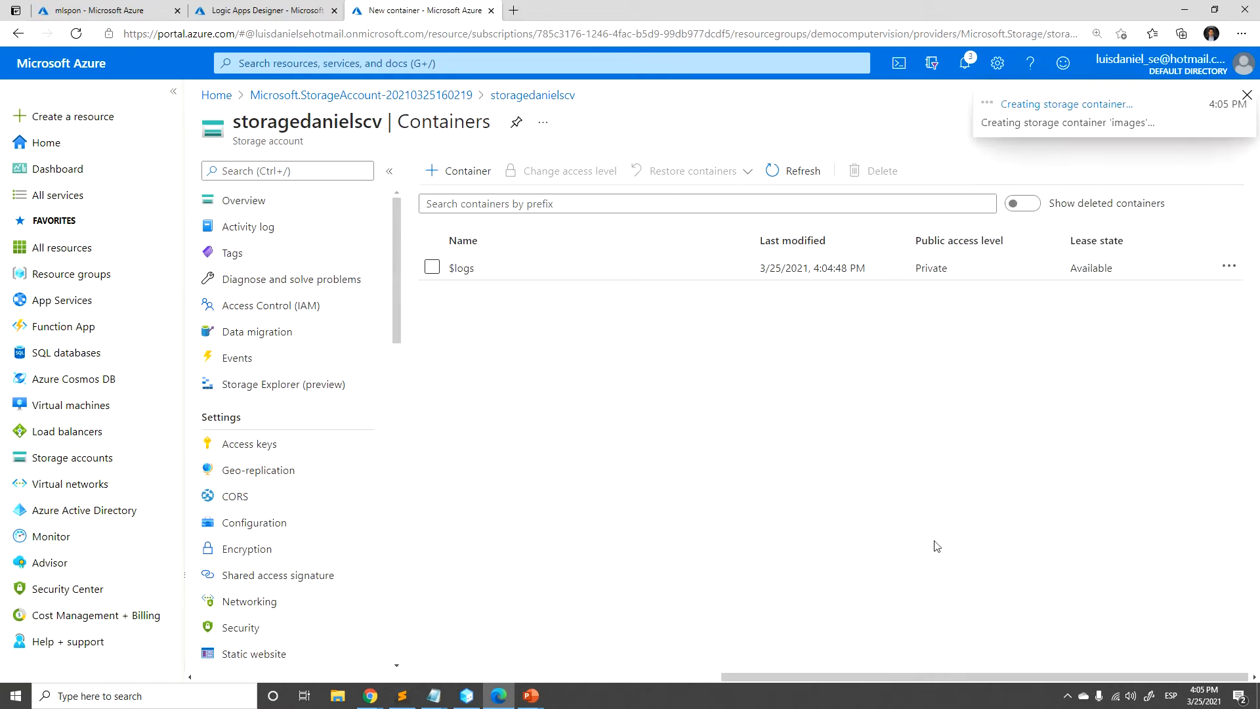
{"action": "left_click", "coordinate": [463, 184]}
{"action": "left_click", "coordinate": [974, 292]}
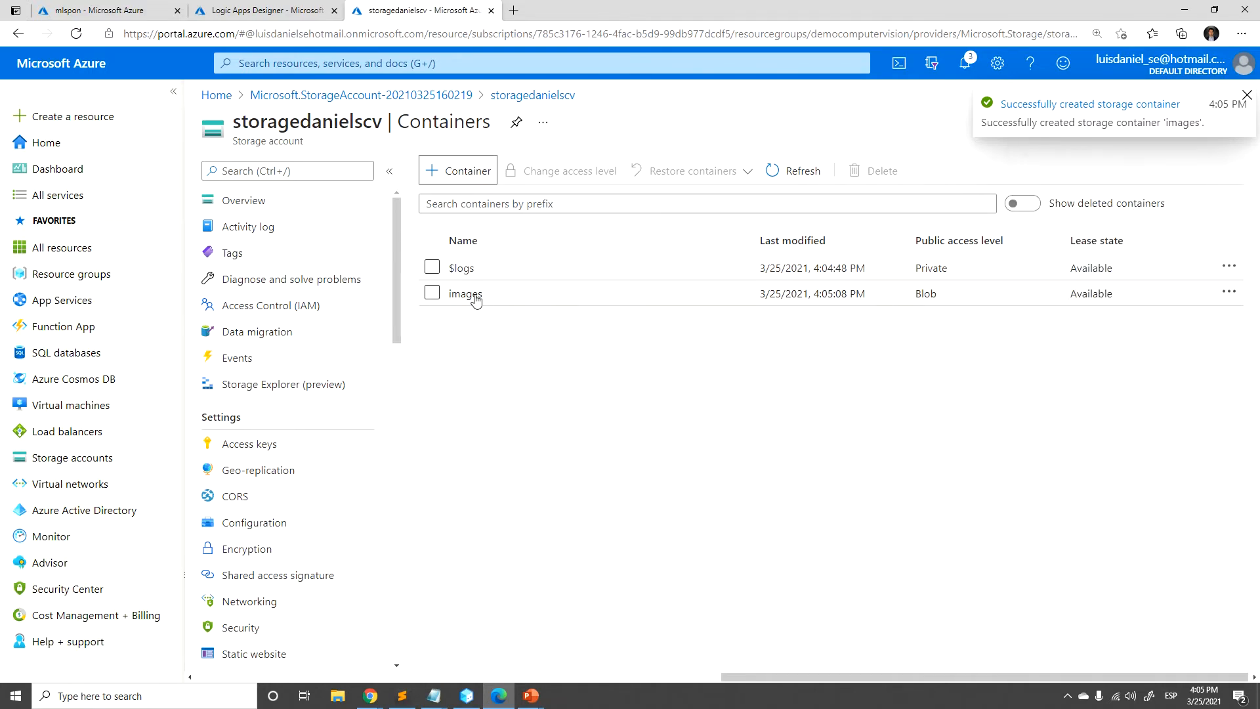
- Upload IMG_20200229_165115.jpg from the local orange folder into the images container
{"action": "left_click", "coordinate": [474, 295]}
{"action": "left_click", "coordinate": [443, 170]}
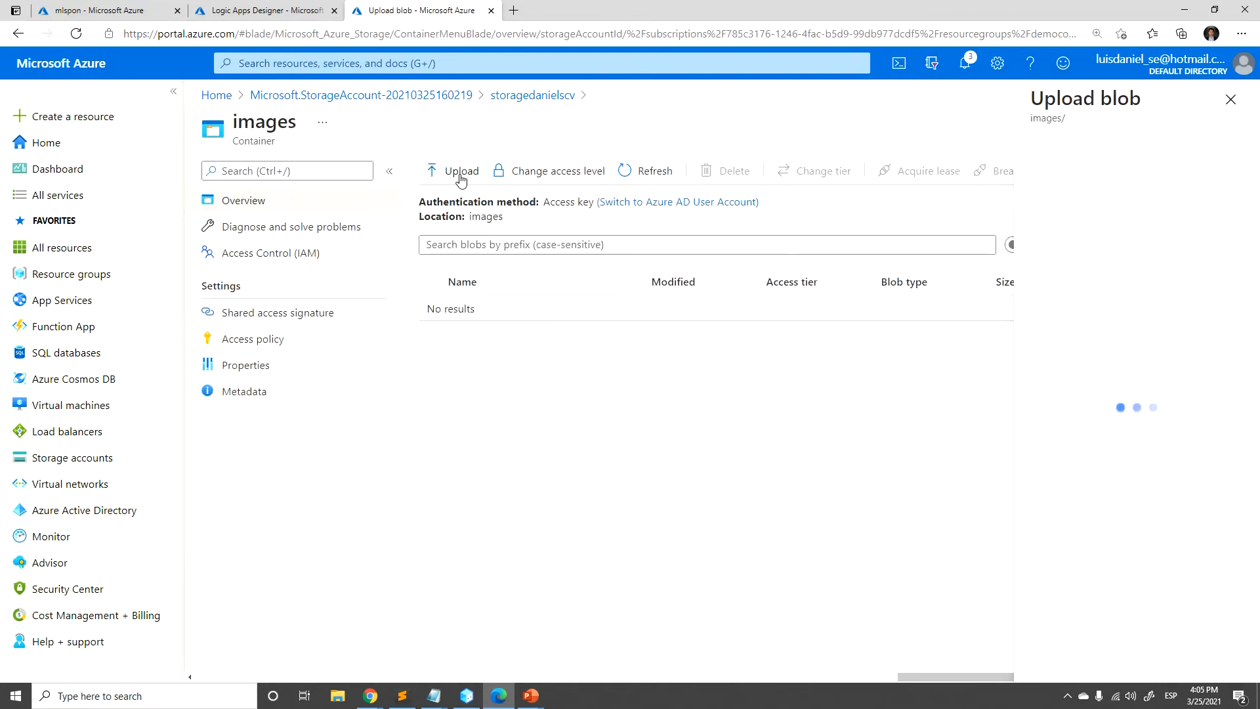
{"action": "left_click", "coordinate": [1237, 172]}
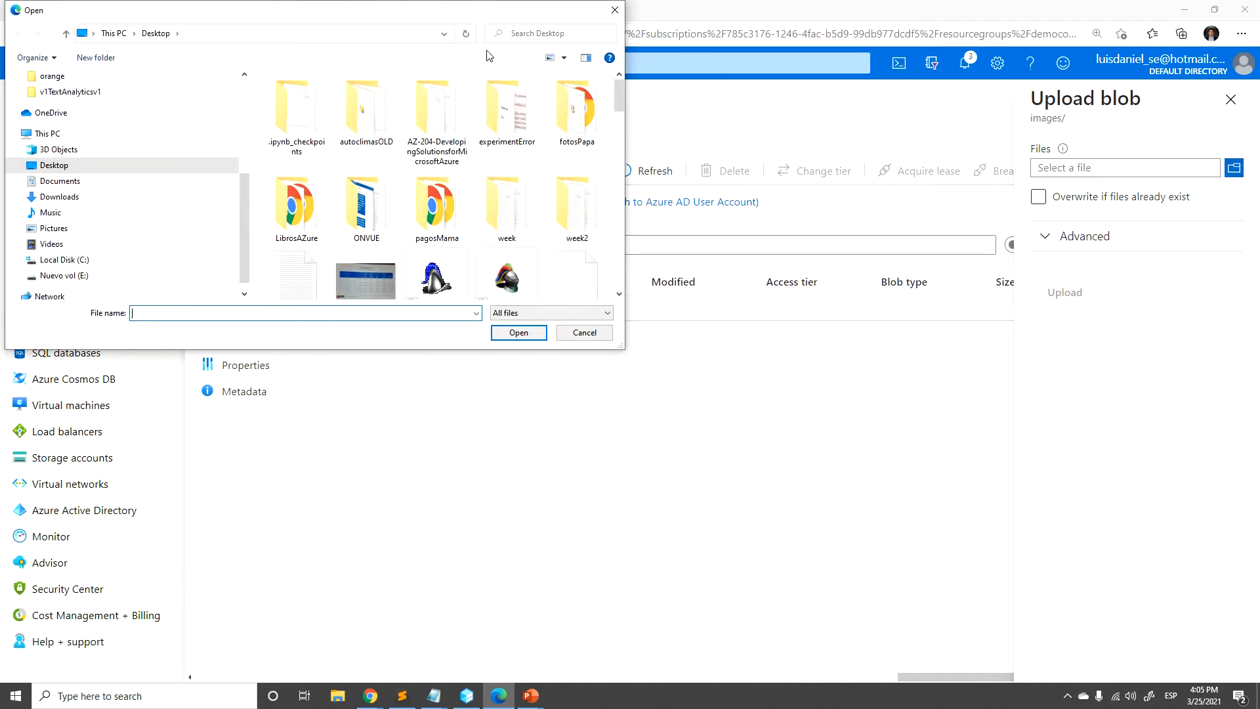
{"action": "scroll", "coordinate": [109, 177], "scroll_direction": "up", "scroll_amount": 1}
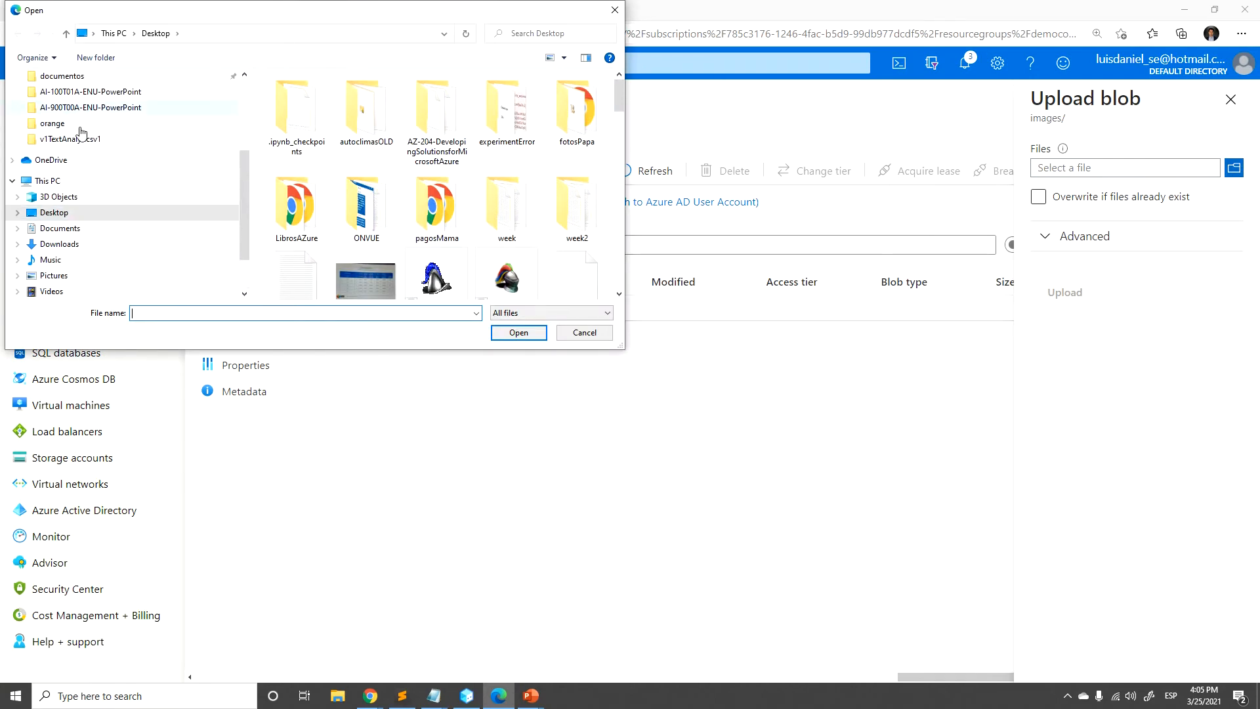
{"action": "left_click", "coordinate": [75, 108]}
{"action": "left_click", "coordinate": [72, 124]}
{"action": "double_click", "coordinate": [436, 105]}
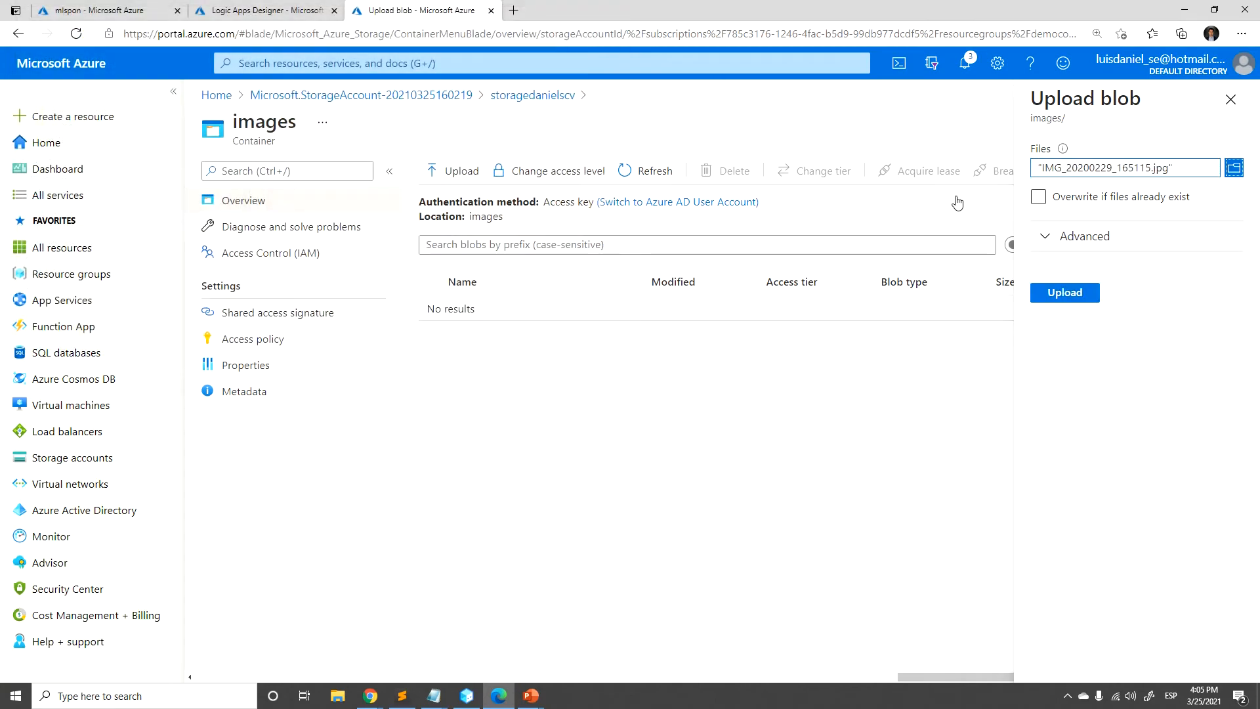
{"action": "left_click", "coordinate": [1079, 295]}
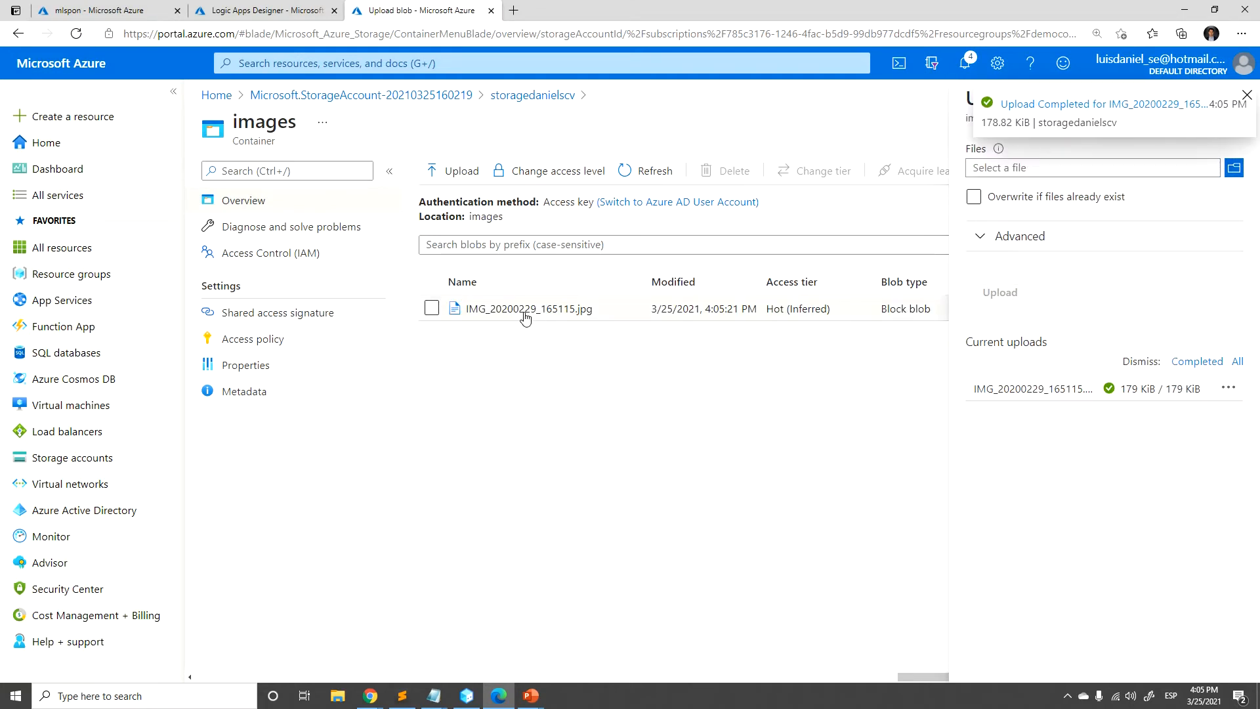
- Copy the URL of the uploaded IMG_20200229_165115.jpg blob and view the image in a new browser tab
{"action": "left_click", "coordinate": [525, 311]}
{"action": "left_click", "coordinate": [975, 264]}
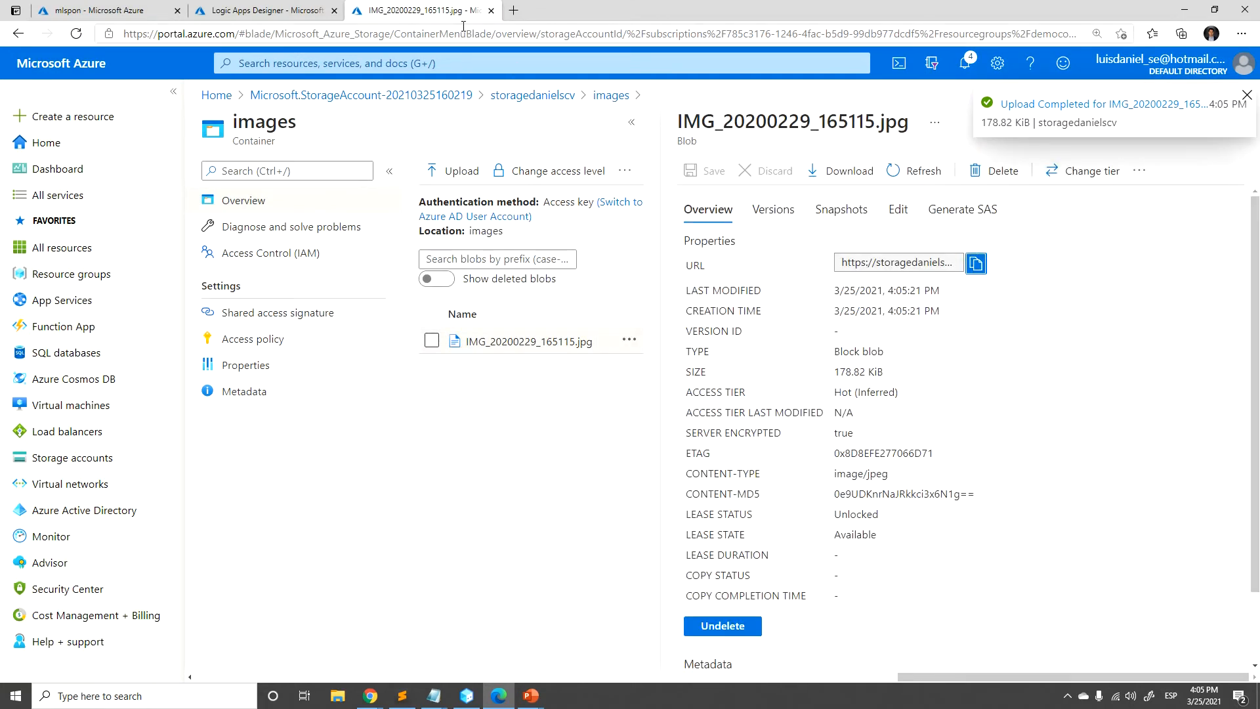
{"action": "left_click", "coordinate": [513, 10]}
{"action": "key", "text": "ctrl+v"}
{"action": "key", "text": "Return"}
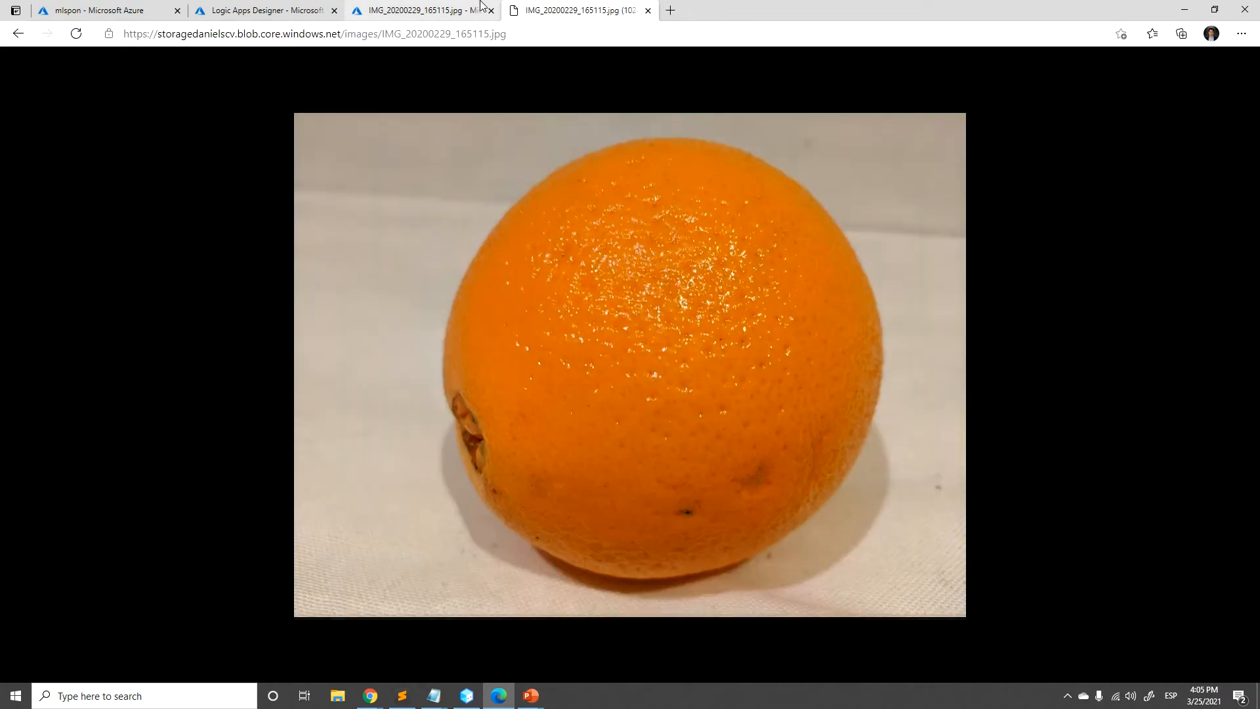
- Open the logic app run's trigger details and examine the image url in the output body
{"action": "left_click", "coordinate": [231, 10]}
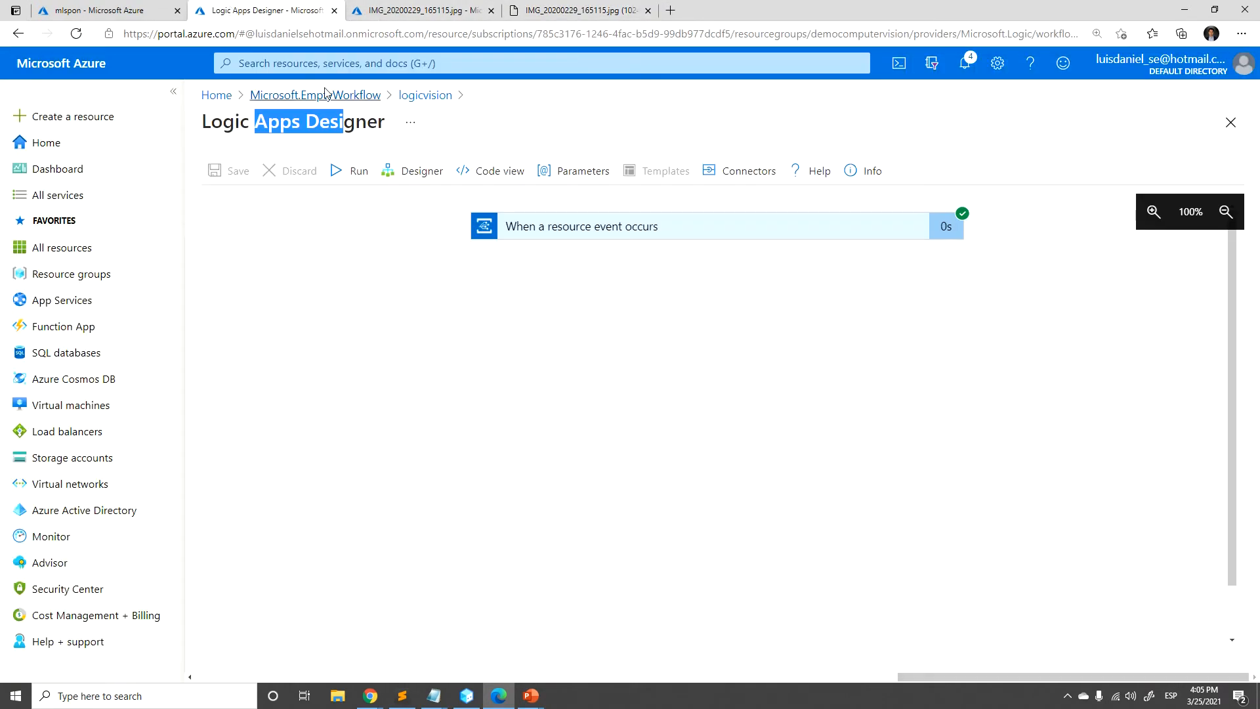
{"action": "left_click", "coordinate": [605, 236]}
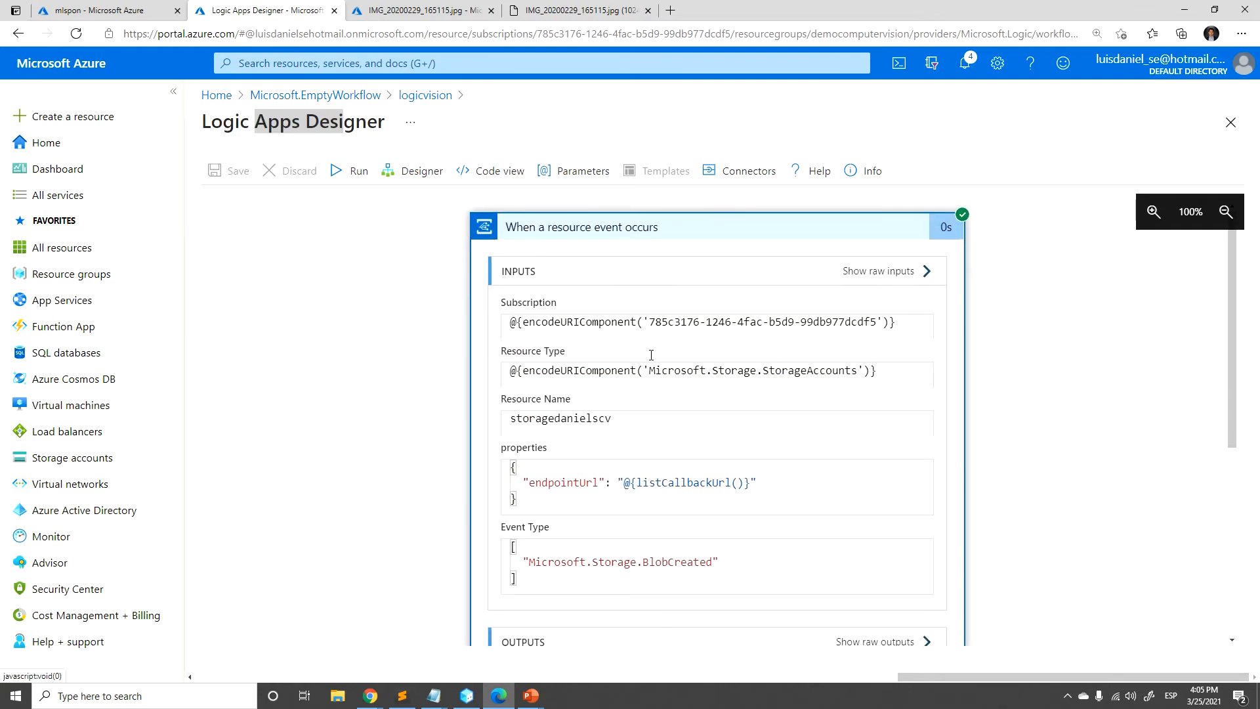
{"action": "scroll", "coordinate": [651, 355], "scroll_direction": "down", "scroll_amount": 5}
{"action": "left_click_drag", "start_coordinate": [543, 500], "coordinate": [663, 516]}
{"action": "scroll", "coordinate": [604, 518], "scroll_direction": "down", "scroll_amount": 4}
{"action": "scroll", "coordinate": [666, 540], "scroll_direction": "up", "scroll_amount": 2}
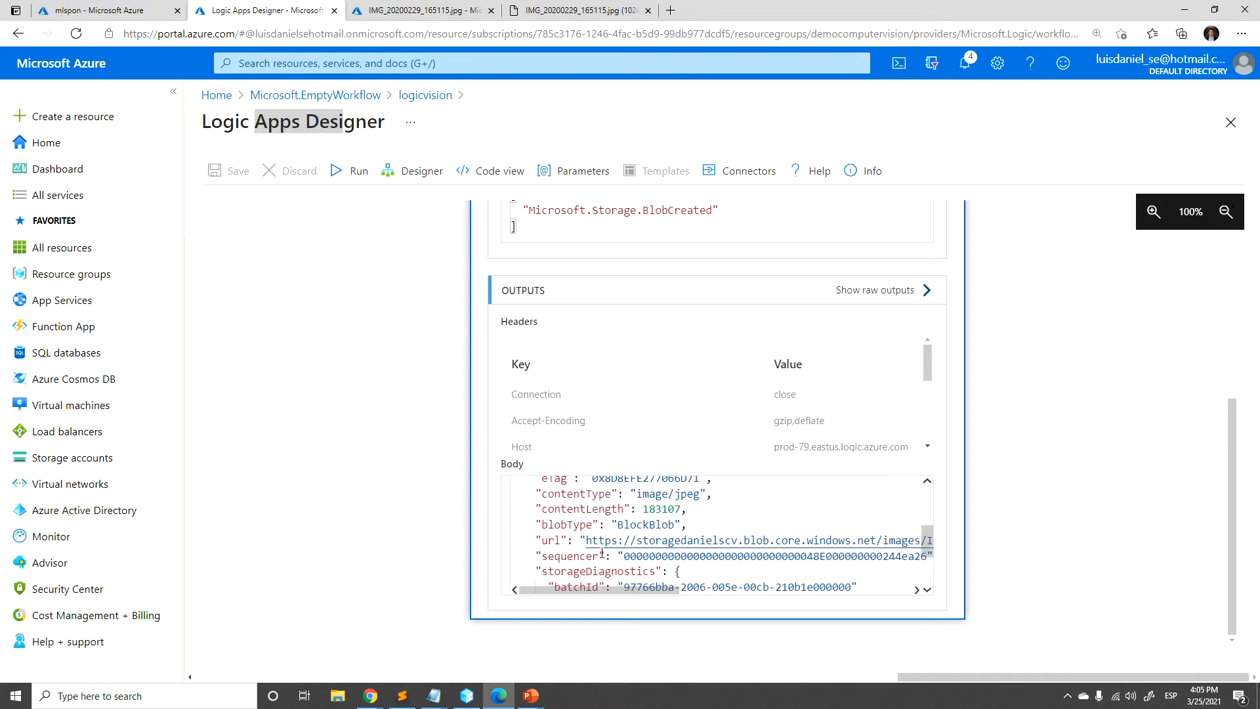
{"action": "left_click_drag", "start_coordinate": [582, 542], "coordinate": [768, 542]}
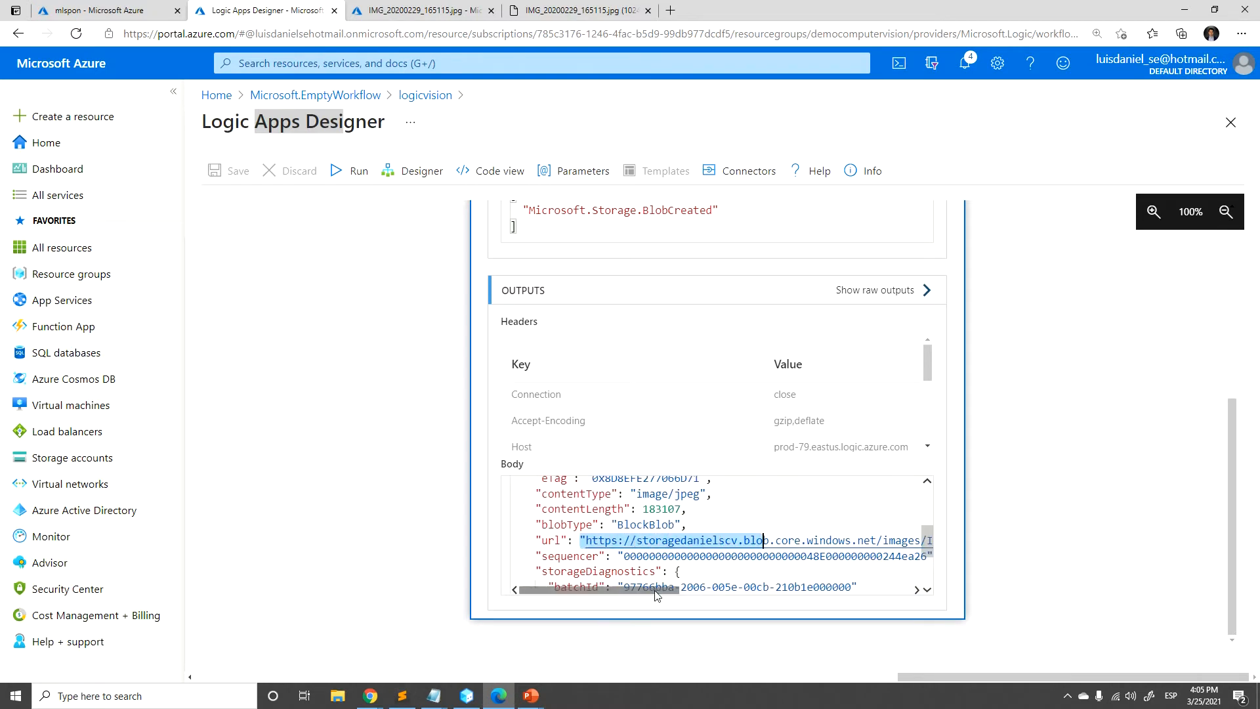
{"action": "left_click_drag", "start_coordinate": [658, 589], "coordinate": [753, 590]}
{"action": "left_click_drag", "start_coordinate": [821, 541], "coordinate": [586, 542]}
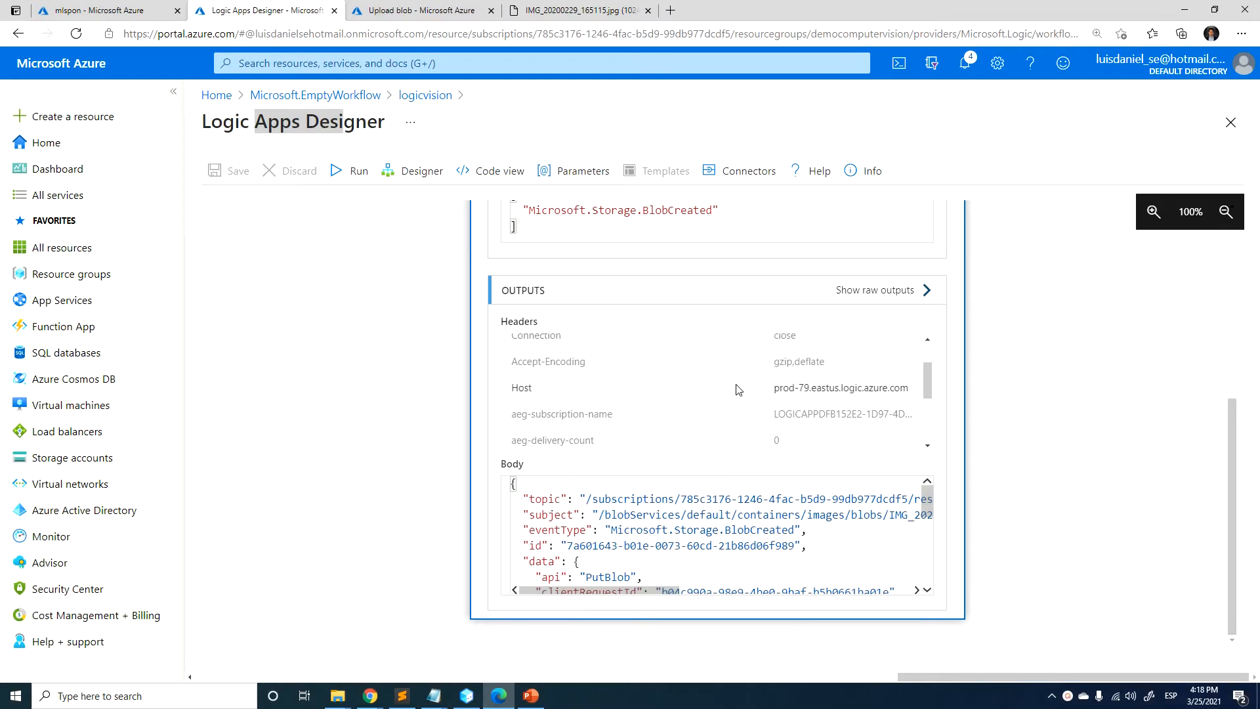
- Review the trigger run's inputs, output headers and body properties, including the event type
{"action": "scroll", "coordinate": [750, 396], "scroll_direction": "up", "scroll_amount": 3}
{"action": "scroll", "coordinate": [990, 361], "scroll_direction": "up", "scroll_amount": 4}
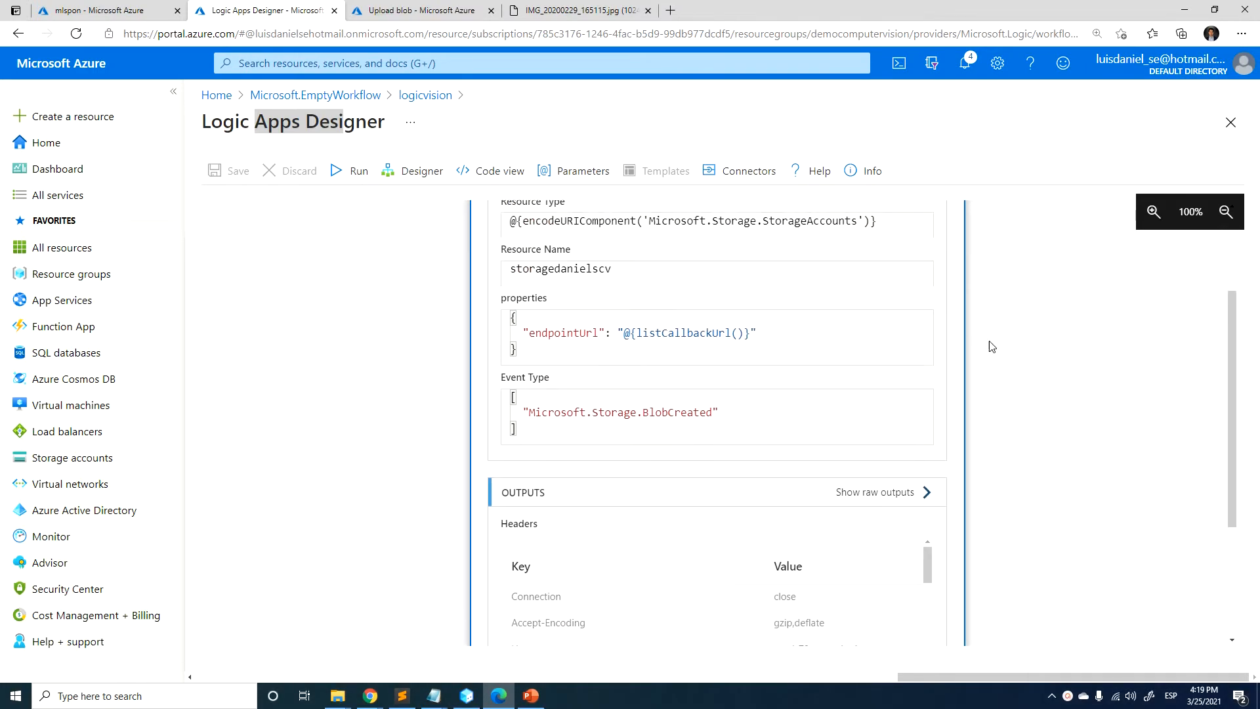
{"action": "scroll", "coordinate": [1035, 346], "scroll_direction": "up", "scroll_amount": 2}
{"action": "scroll", "coordinate": [860, 313], "scroll_direction": "down", "scroll_amount": 5}
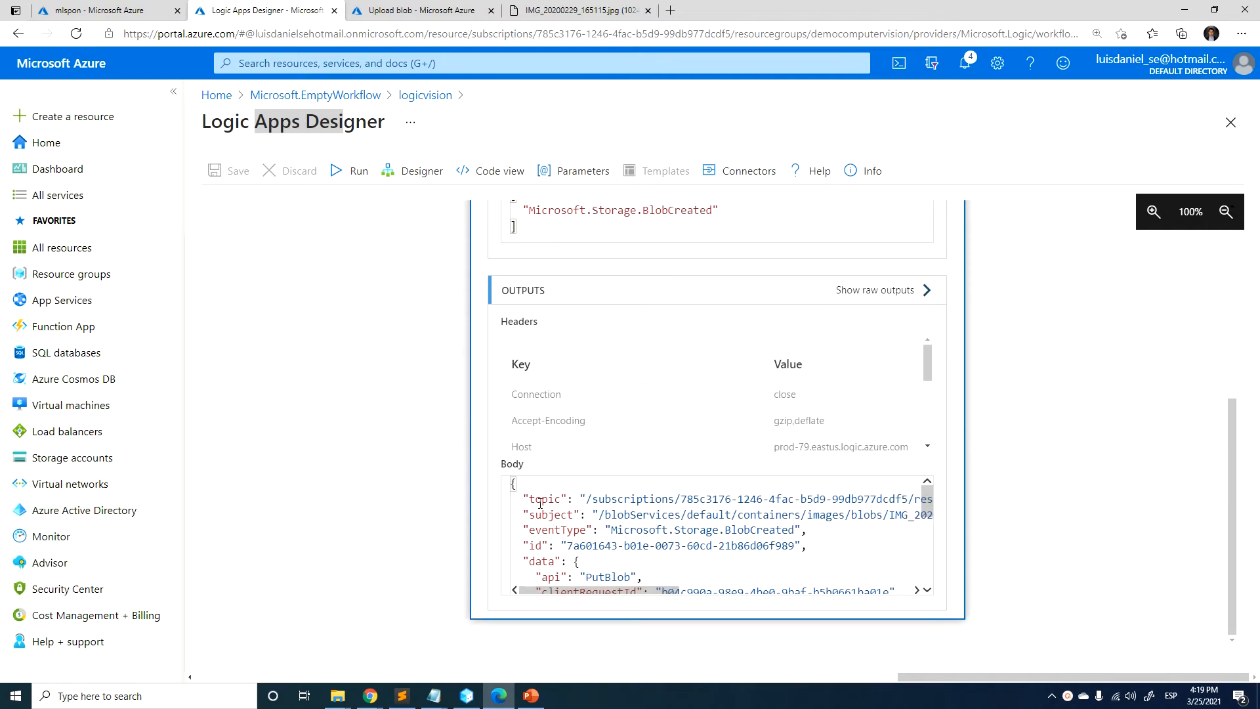
{"action": "mouse_move", "coordinate": [540, 504]}
{"action": "left_mouse_down"}
{"action": "mouse_move", "coordinate": [560, 516]}
{"action": "mouse_move", "coordinate": [549, 516]}
{"action": "left_mouse_up"}
{"action": "scroll", "coordinate": [557, 508], "scroll_direction": "down", "scroll_amount": 2}
{"action": "scroll", "coordinate": [555, 514], "scroll_direction": "up", "scroll_amount": 2}
{"action": "scroll", "coordinate": [578, 533], "scroll_direction": "down", "scroll_amount": 3}
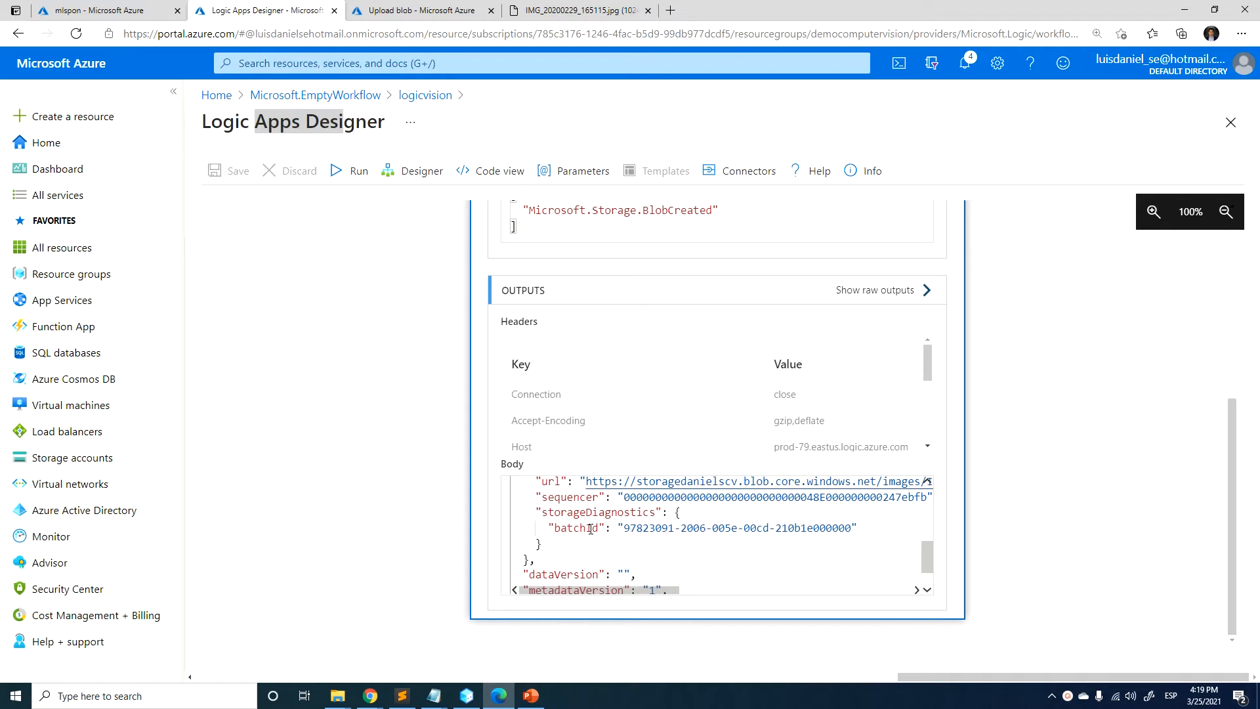
{"action": "scroll", "coordinate": [604, 527], "scroll_direction": "up", "scroll_amount": 4}
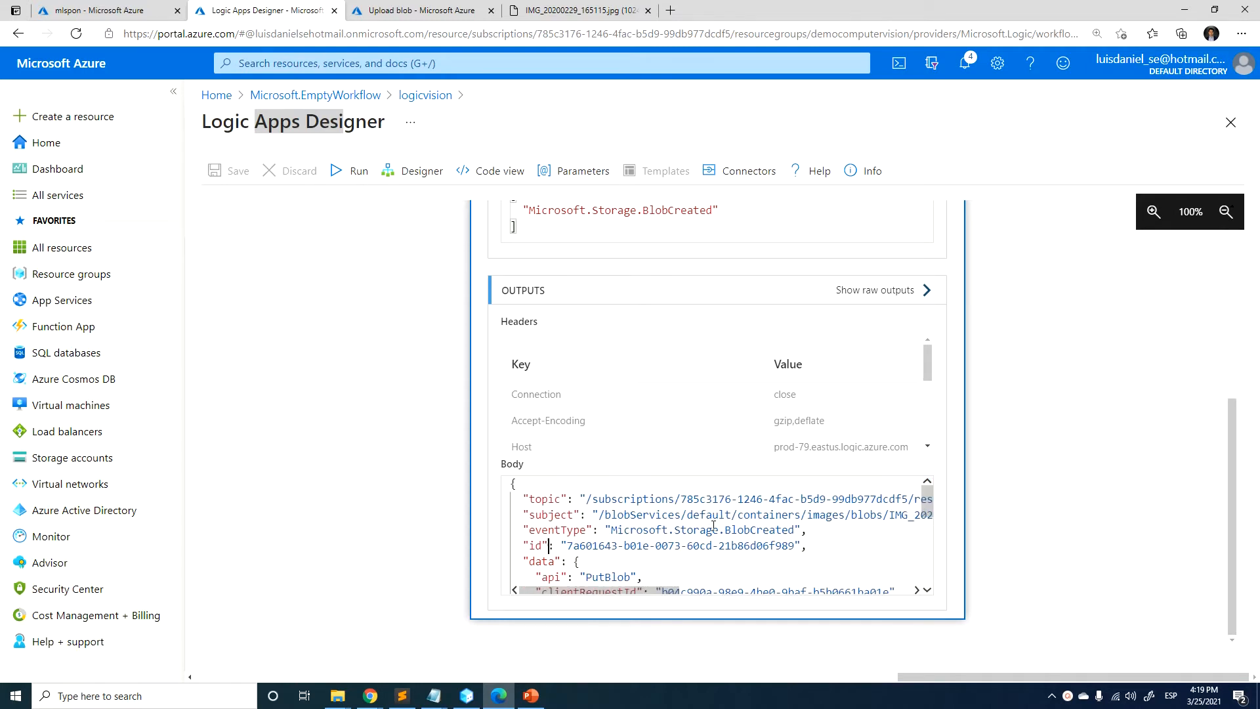
{"action": "left_click_drag", "start_coordinate": [613, 501], "coordinate": [707, 535]}
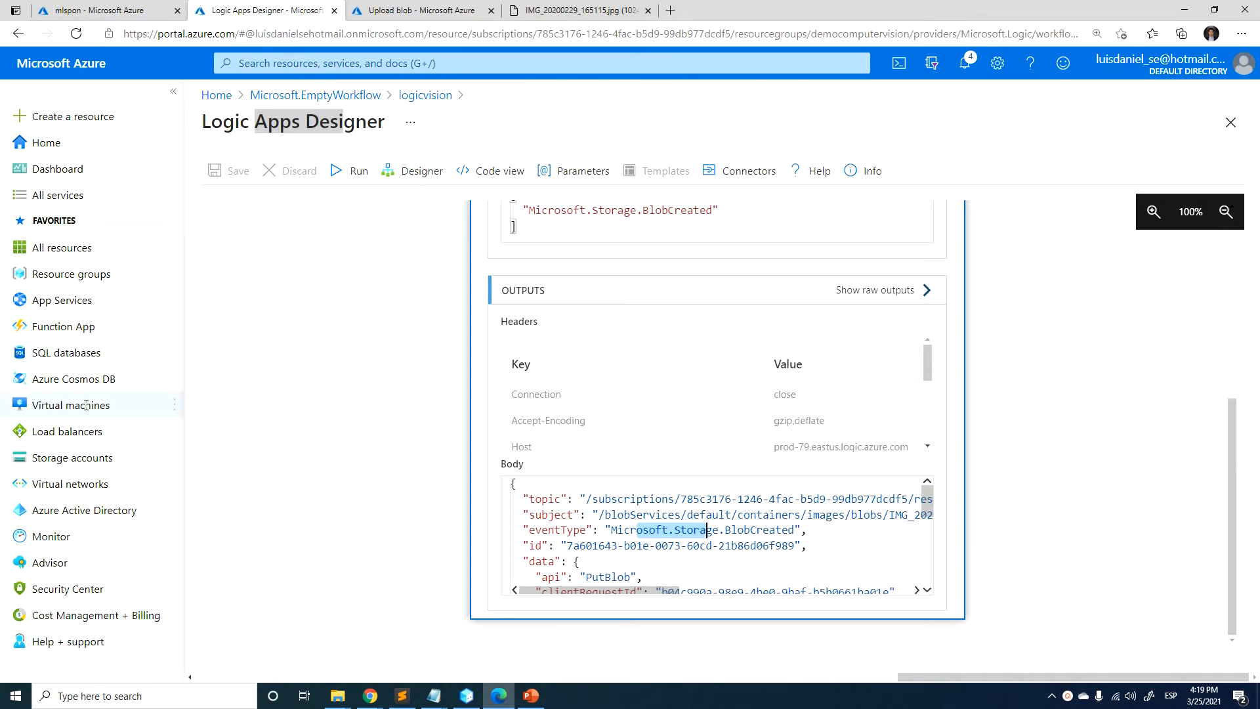
- Select and copy the trigger run's entire output Body JSON and switch to the untitled Sublime Text file
{"action": "left_click", "coordinate": [641, 519]}
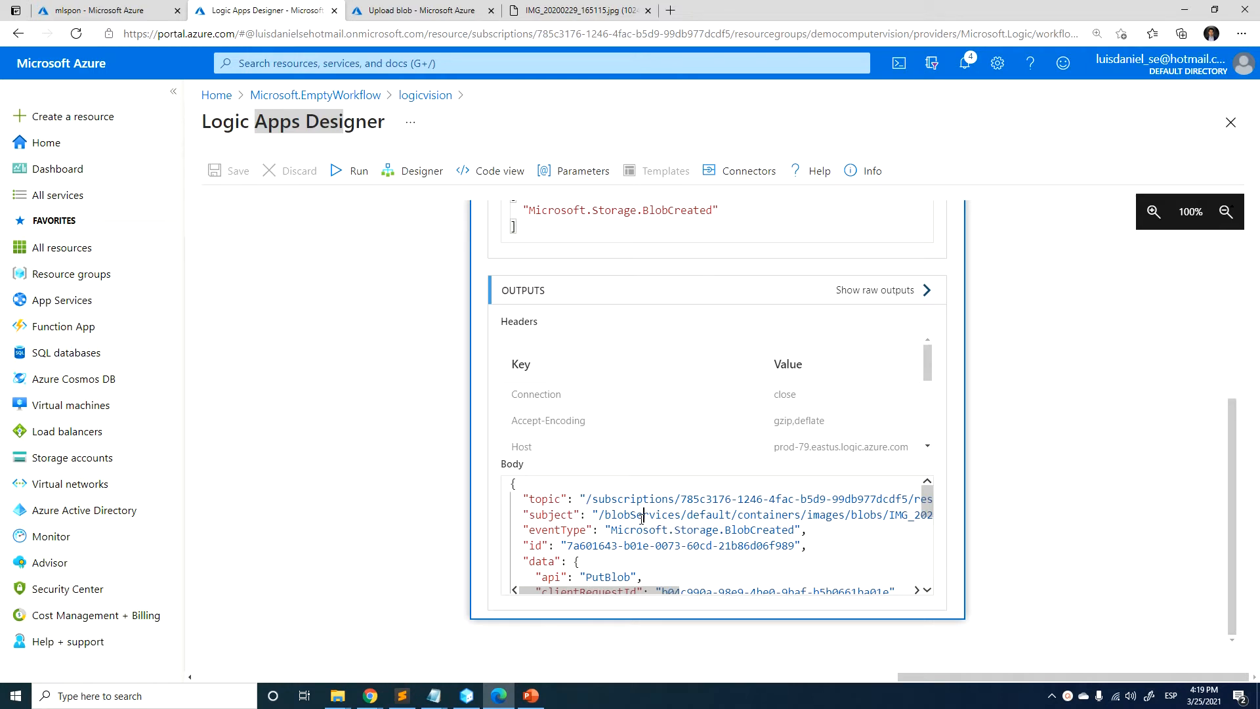
{"action": "key", "text": "ctrl+a"}
{"action": "left_click", "coordinate": [585, 514]}
{"action": "key", "text": "ctrl+a"}
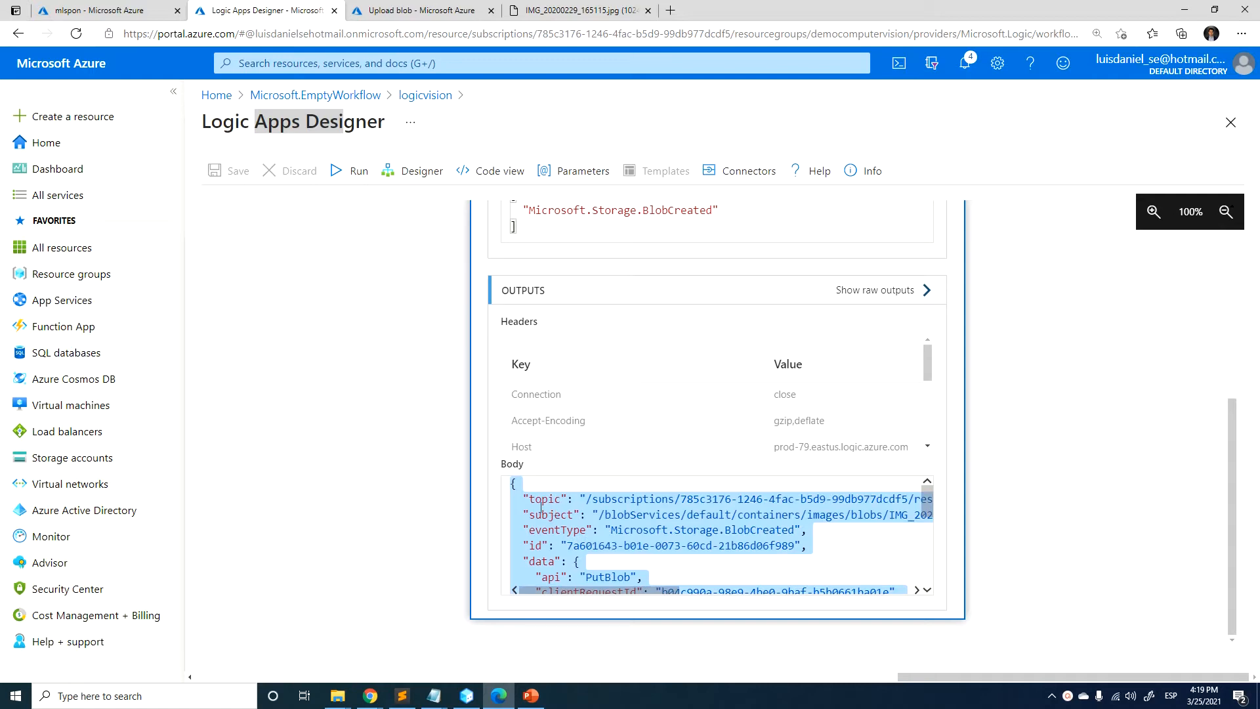
{"action": "key", "text": "alt+Tab"}
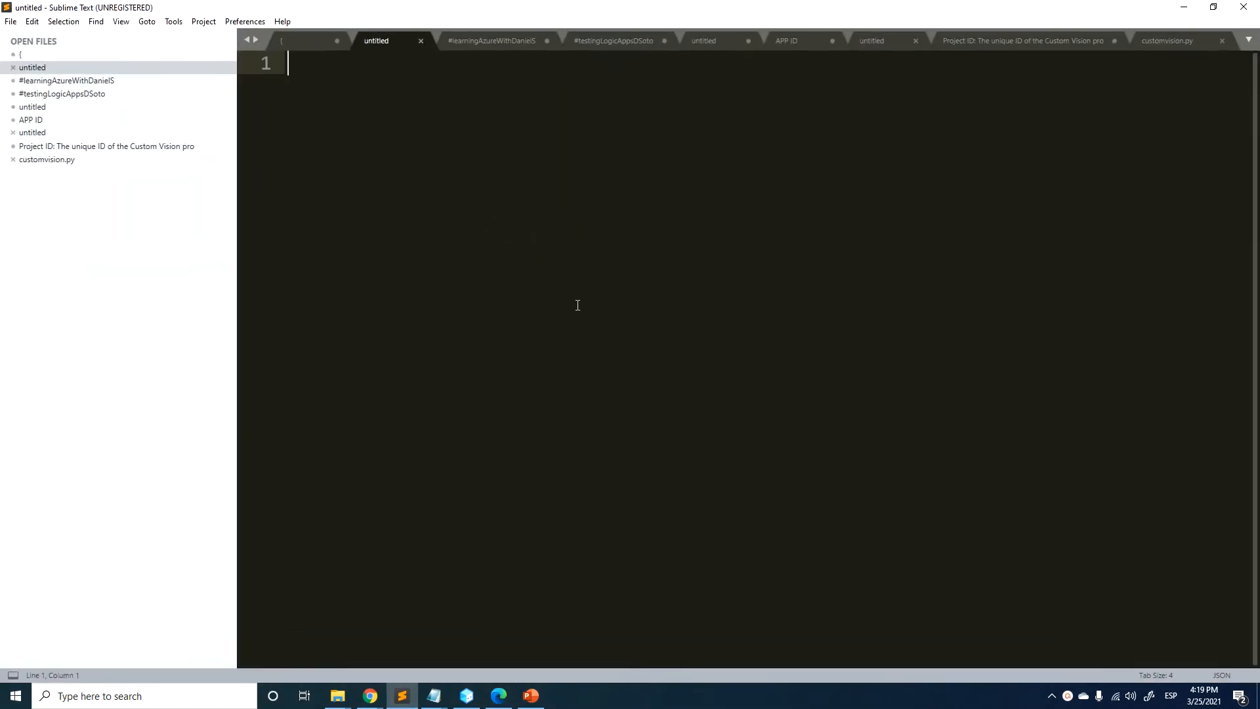
{"action": "key", "text": "ctrl+v"}
{"action": "scroll", "coordinate": [576, 303], "scroll_direction": "down", "scroll_amount": 2}
{"action": "scroll", "coordinate": [575, 303], "scroll_direction": "up", "scroll_amount": 2}
{"action": "key", "text": "ctrl+z"}
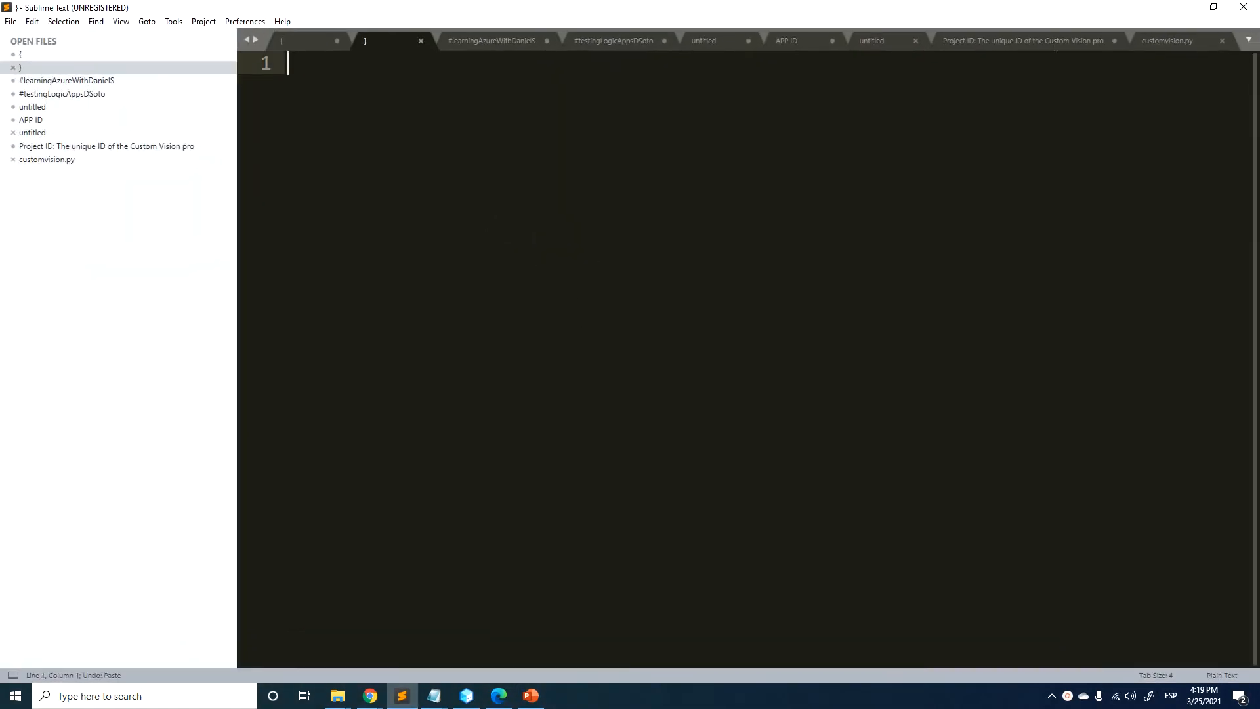
- Copy the trigger's output Body JSON from the run again, paste it into the empty Sublime Text file for review, and return to the browser
{"action": "key", "text": "alt+Tab"}
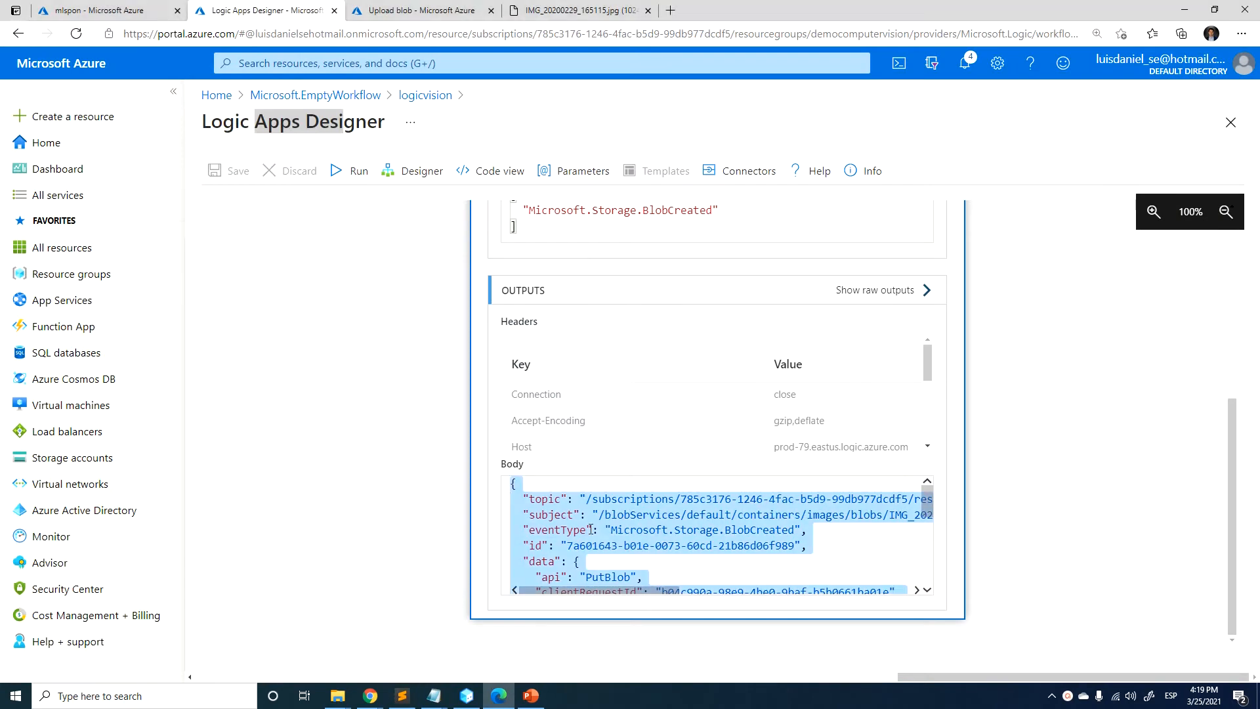
{"action": "key", "text": "alt+Tab"}
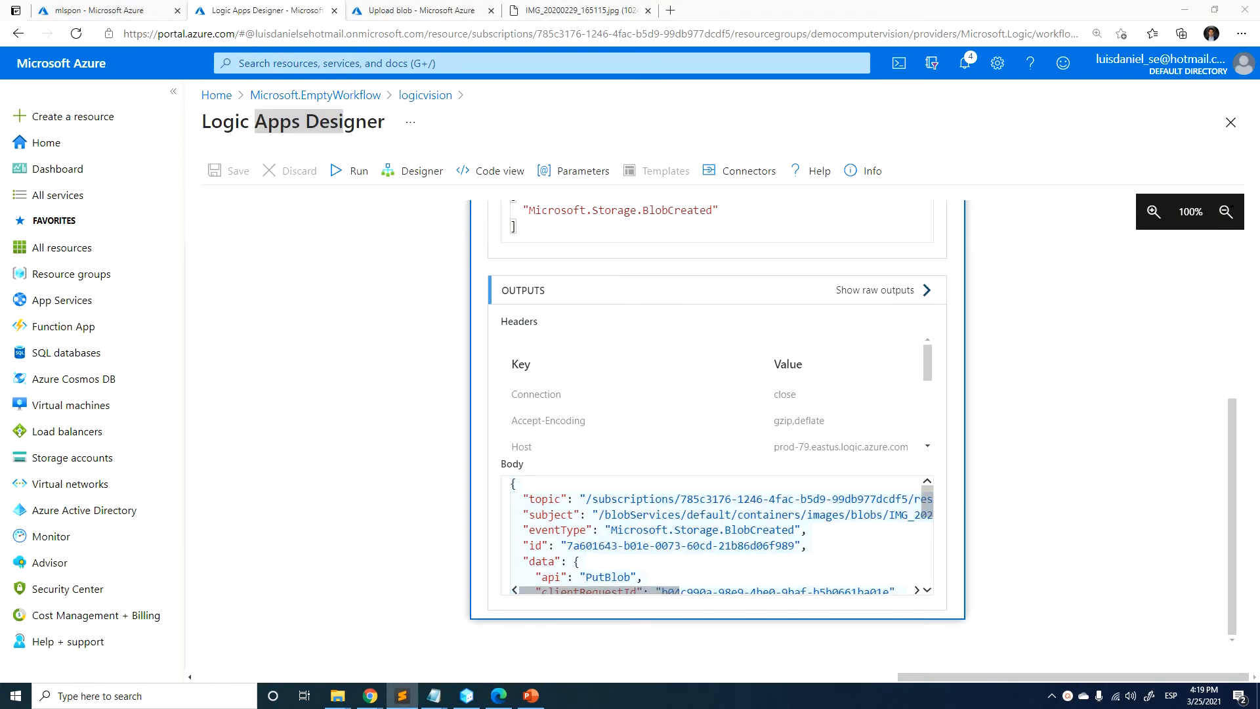
{"action": "left_click_drag", "start_coordinate": [0, 303], "coordinate": [514, 301]}
{"action": "double_click", "coordinate": [519, 297]}
{"action": "scroll", "coordinate": [638, 299], "scroll_direction": "up", "scroll_amount": 5}
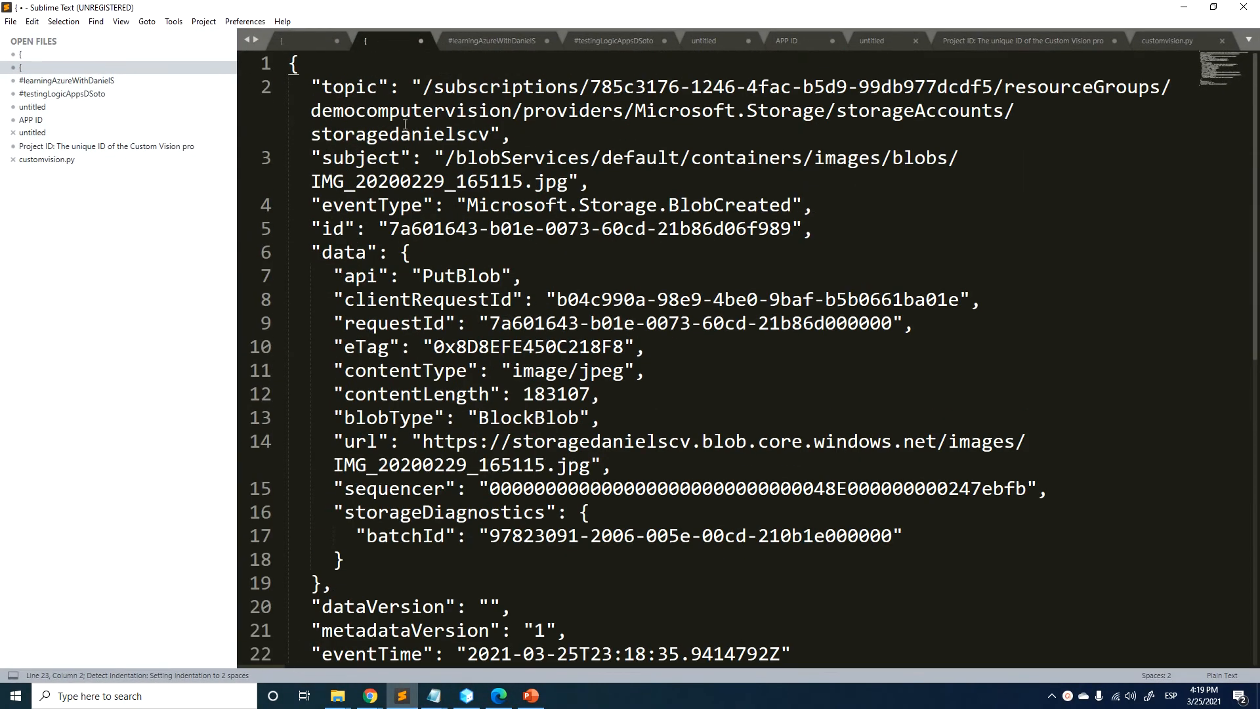
{"action": "left_click_drag", "start_coordinate": [343, 87], "coordinate": [546, 489]}
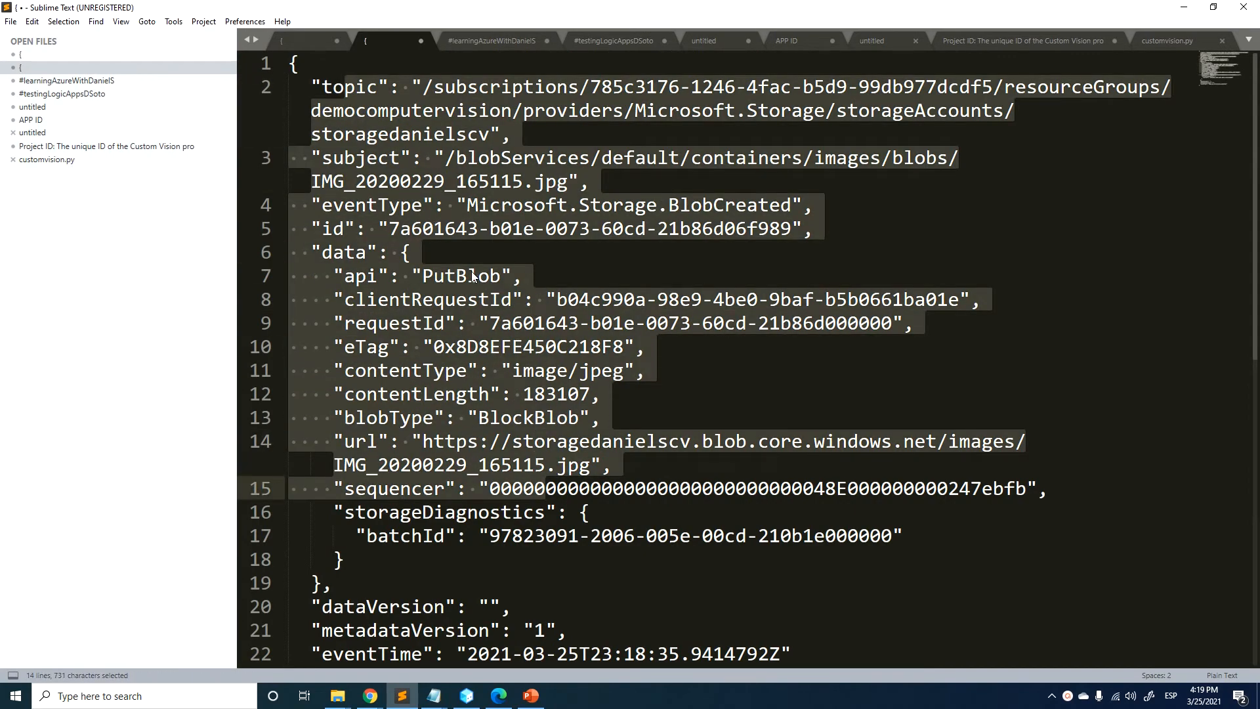
{"action": "scroll", "coordinate": [502, 355], "scroll_direction": "down", "scroll_amount": 1}
{"action": "scroll", "coordinate": [503, 355], "scroll_direction": "down", "scroll_amount": 3}
{"action": "scroll", "coordinate": [578, 307], "scroll_direction": "up", "scroll_amount": 4}
{"action": "left_click", "coordinate": [1185, 7]}
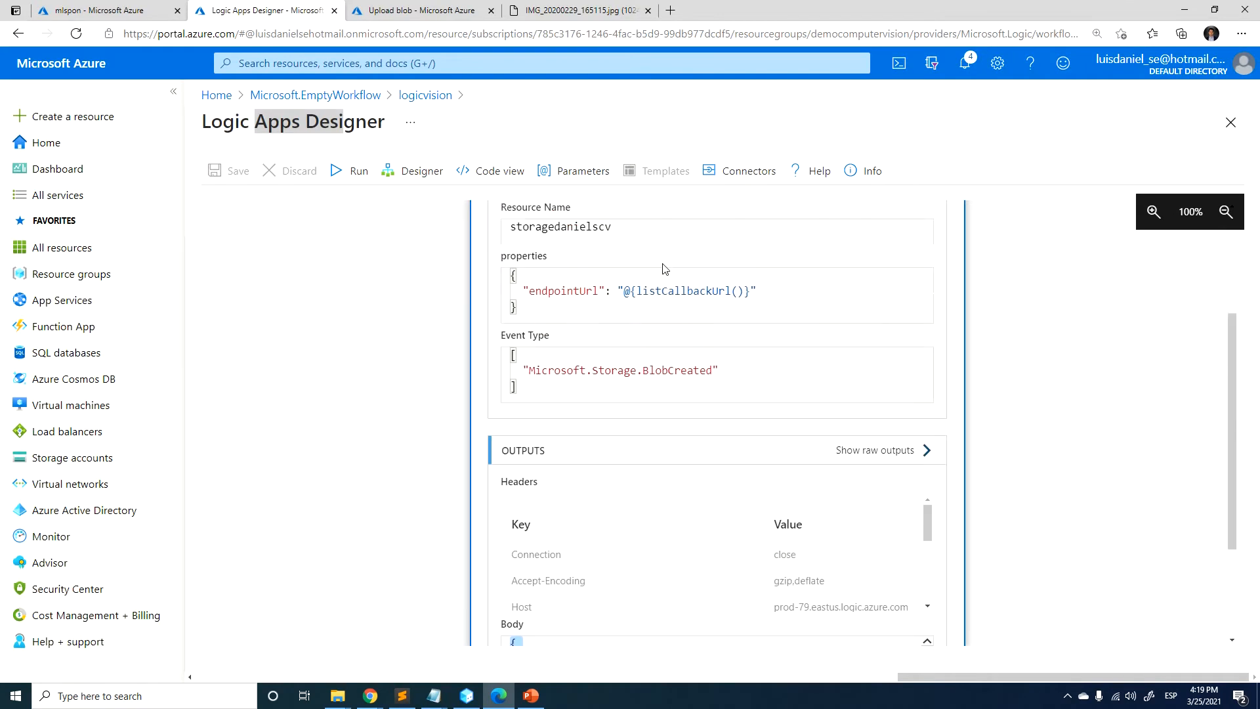
- Return to the logic app's design view and add a Data Operations Parse JSON action after the resource event trigger
{"action": "left_click", "coordinate": [413, 171]}
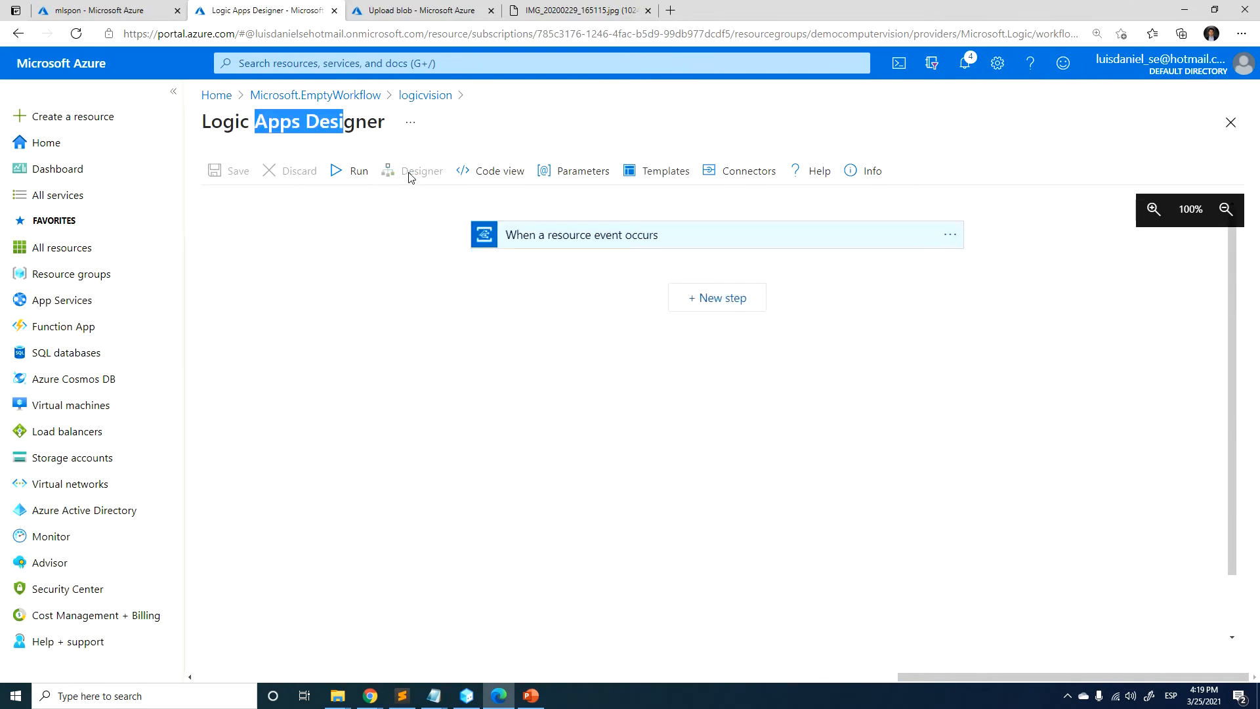
{"action": "left_click", "coordinate": [728, 299]}
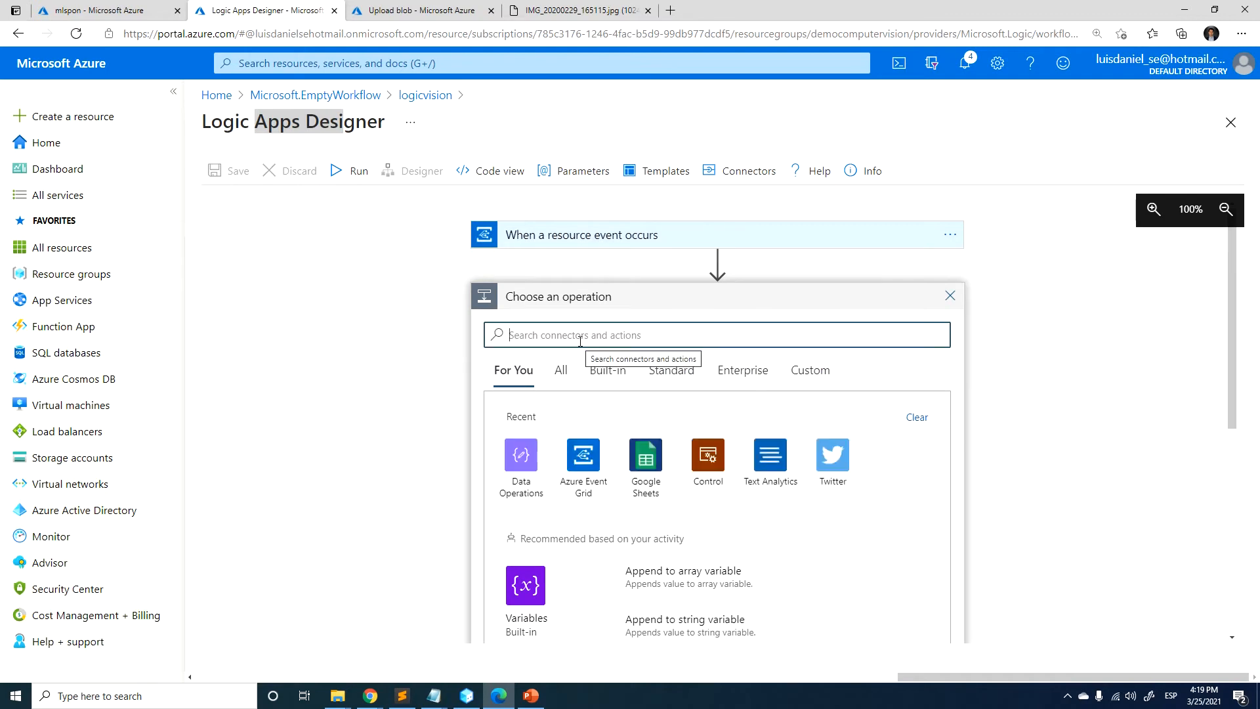
{"action": "left_click", "coordinate": [524, 470]}
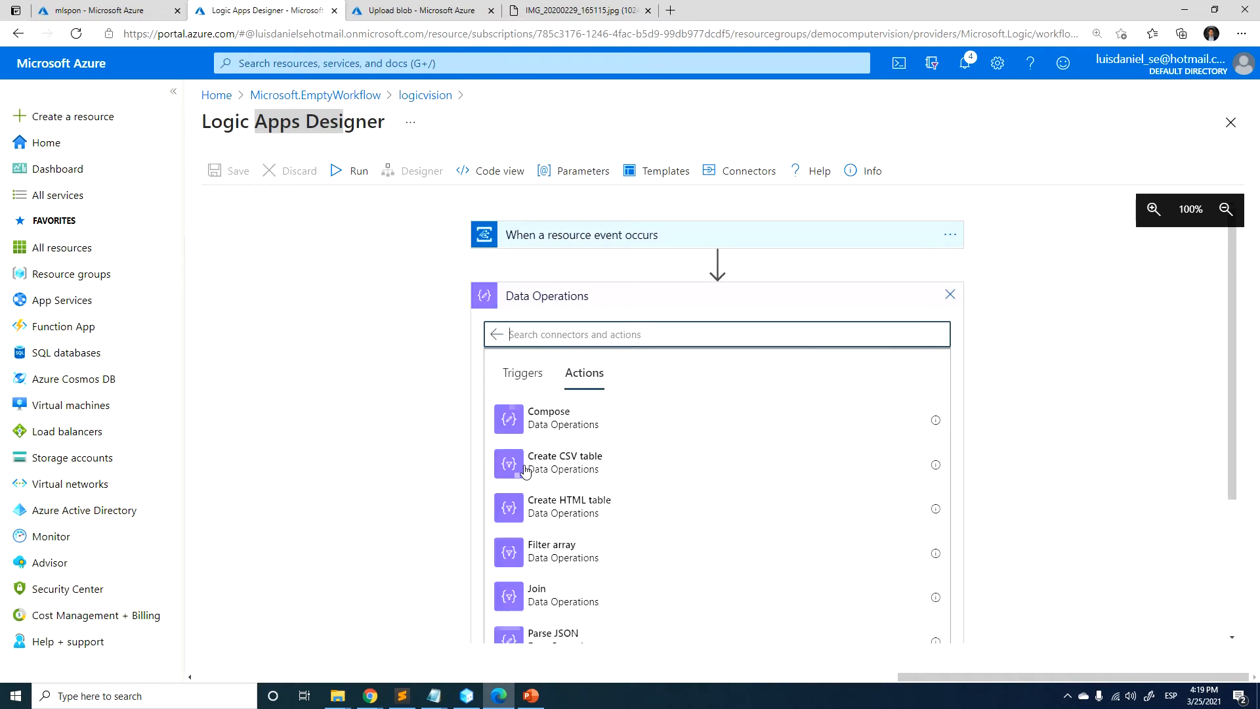
{"action": "scroll", "coordinate": [427, 375], "scroll_direction": "down", "scroll_amount": 3}
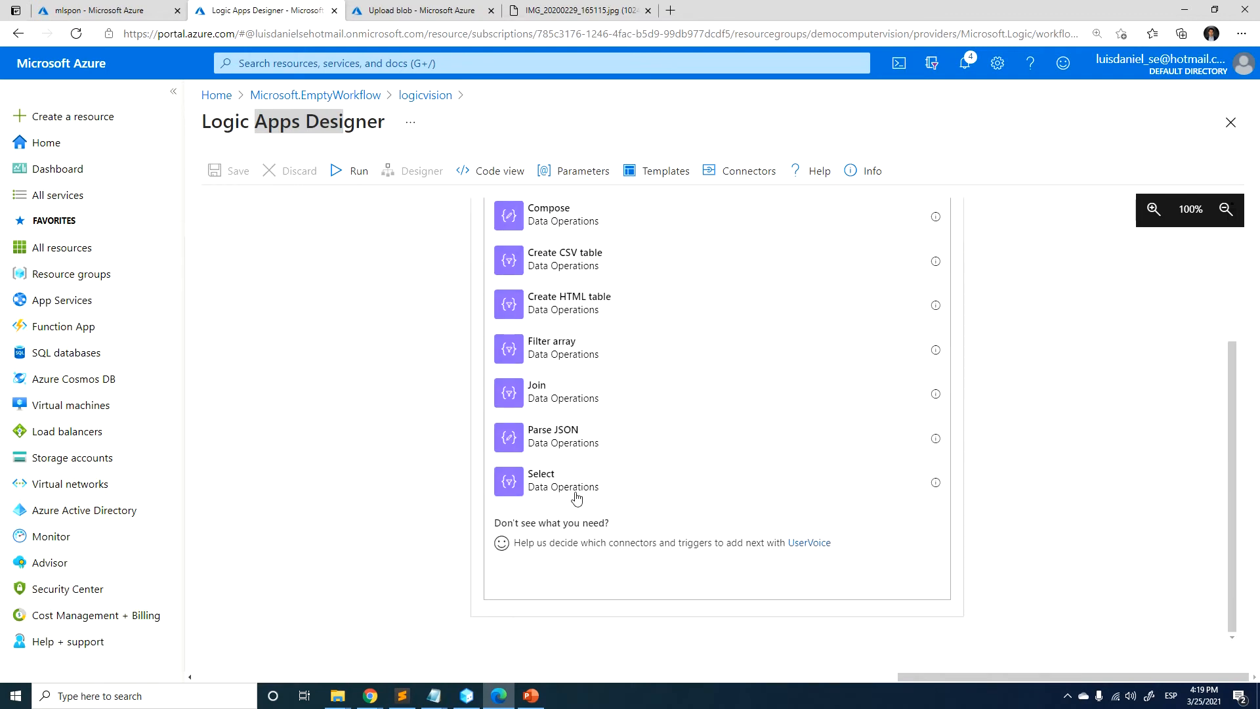
{"action": "left_click", "coordinate": [576, 446]}
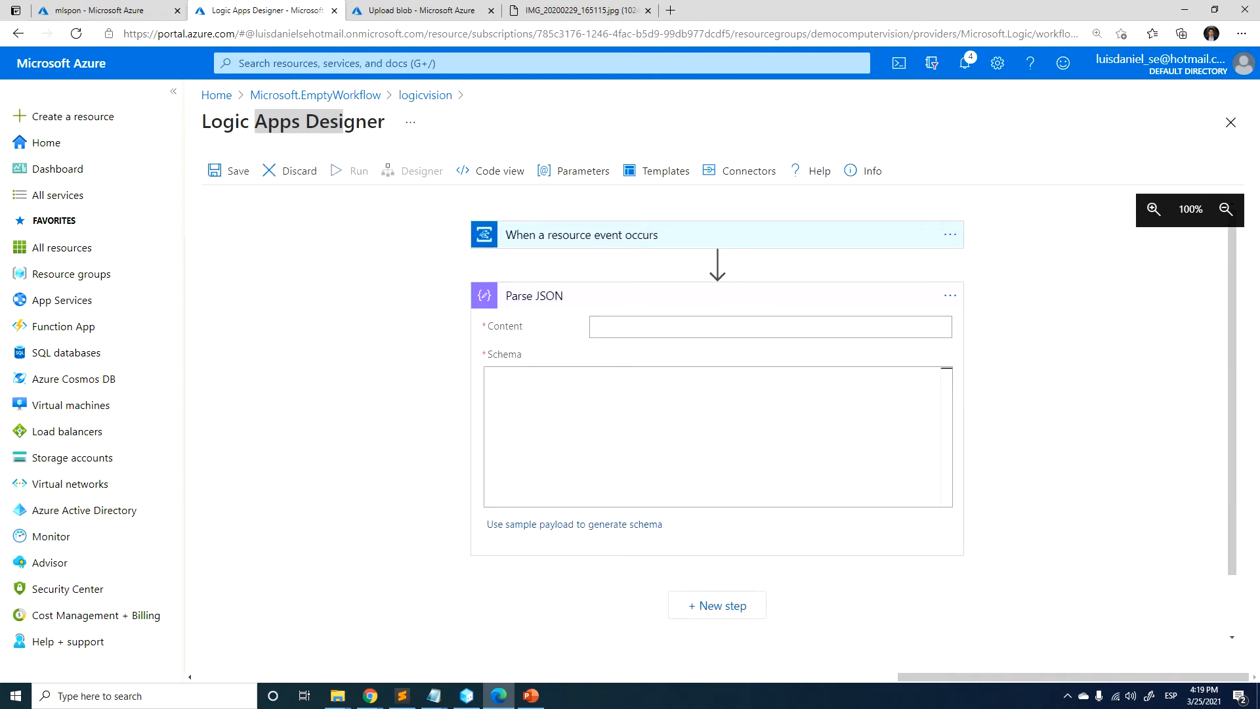
- Set the Parse JSON action's content to the trigger's Data object
{"action": "key", "text": "alt+Tab"}
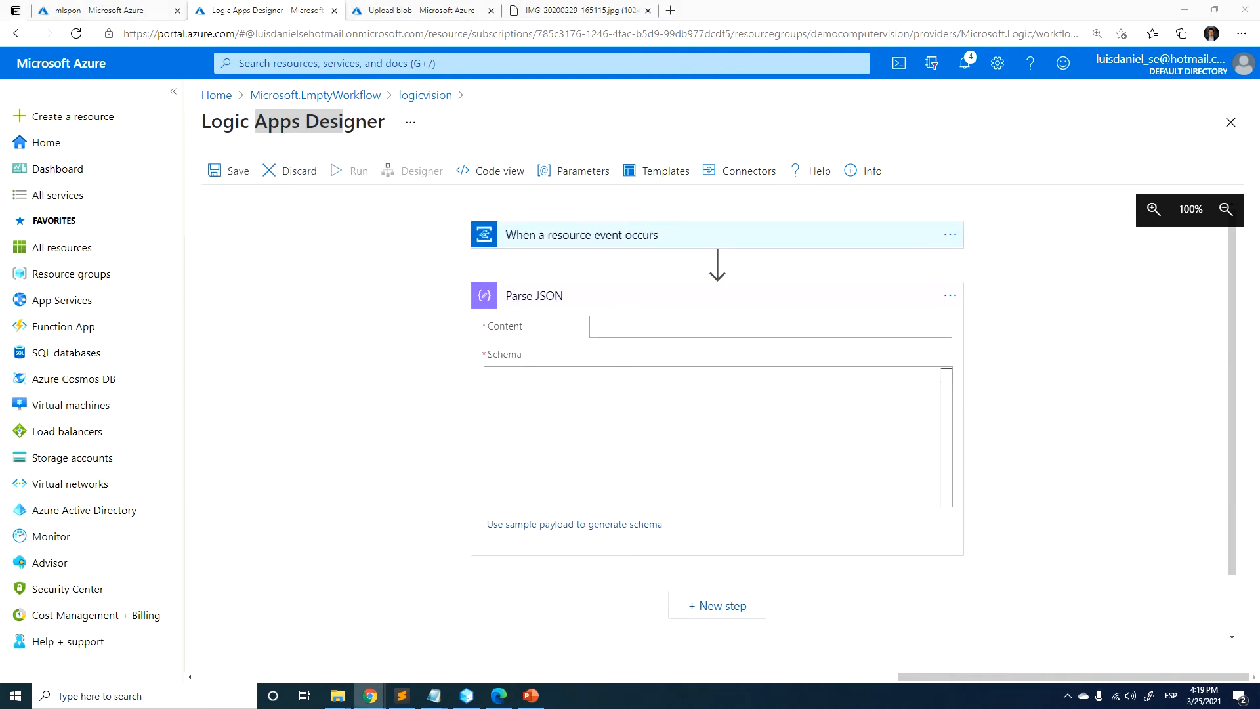
{"action": "left_click", "coordinate": [670, 325]}
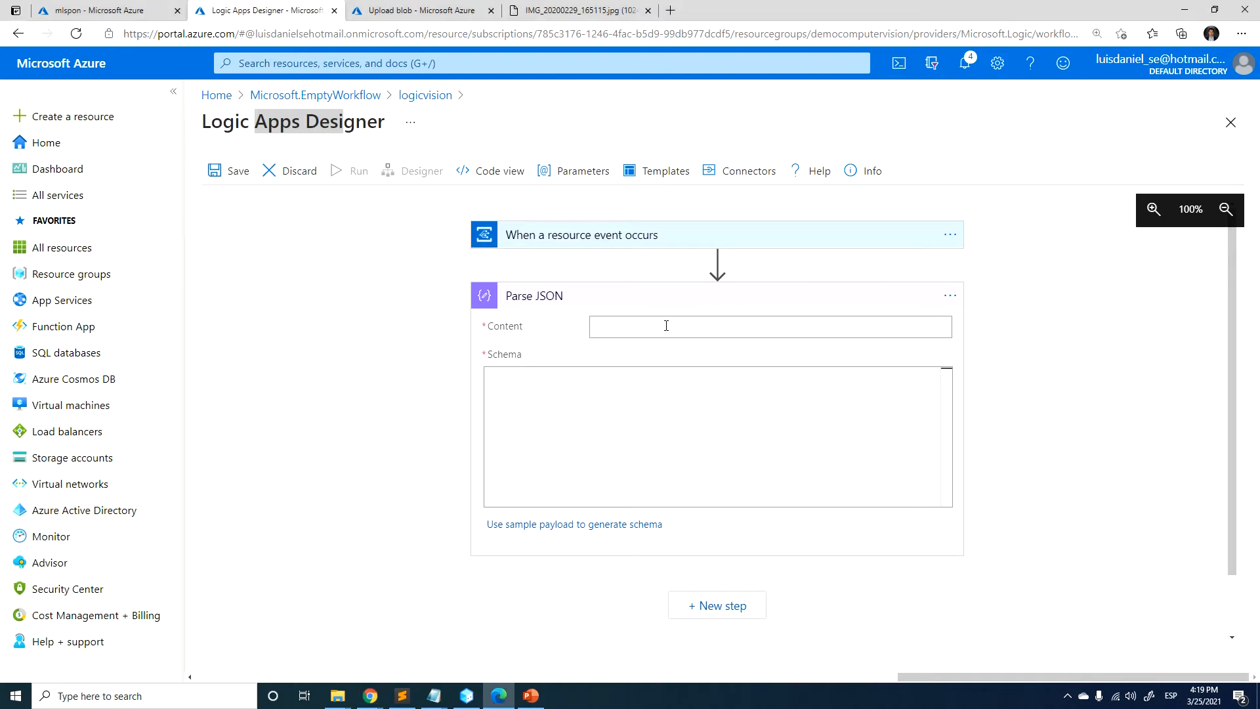
{"action": "left_click", "coordinate": [1080, 512]}
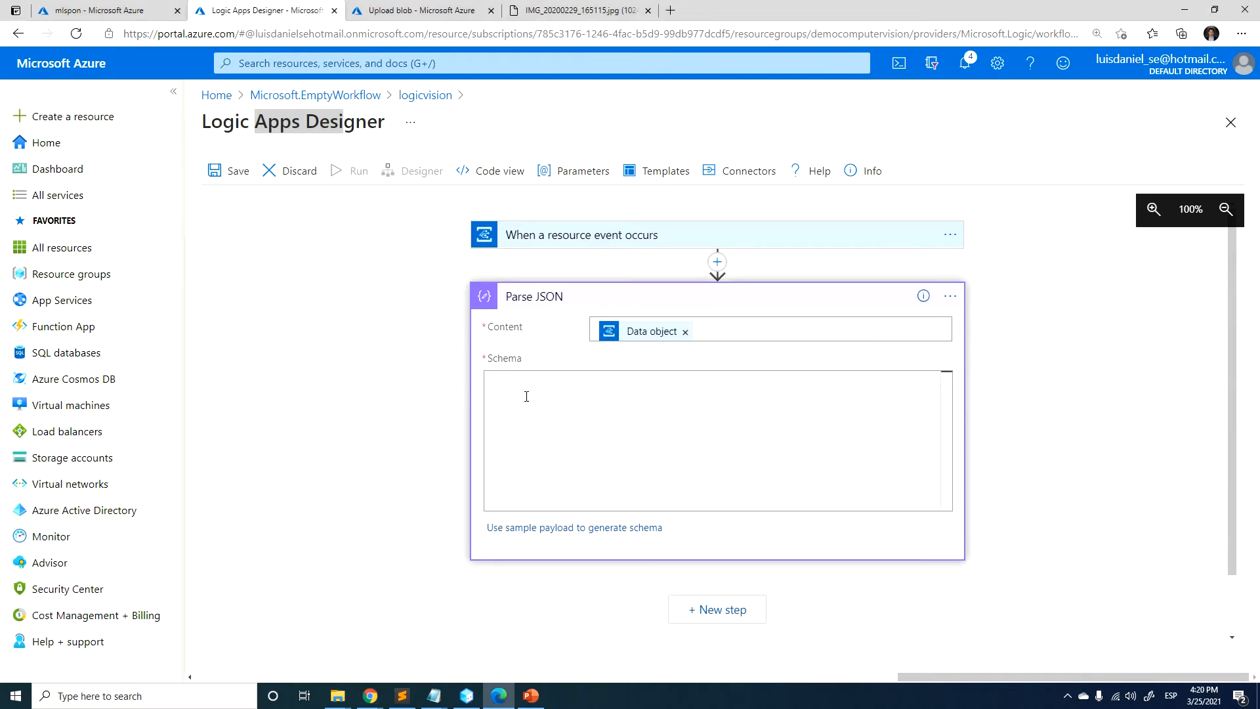
- Generate the Parse JSON schema from the copied trigger output body as the sample payload
{"action": "left_click", "coordinate": [551, 529]}
{"action": "key", "text": "ctrl+v"}
{"action": "scroll", "coordinate": [685, 402], "scroll_direction": "up", "scroll_amount": 5}
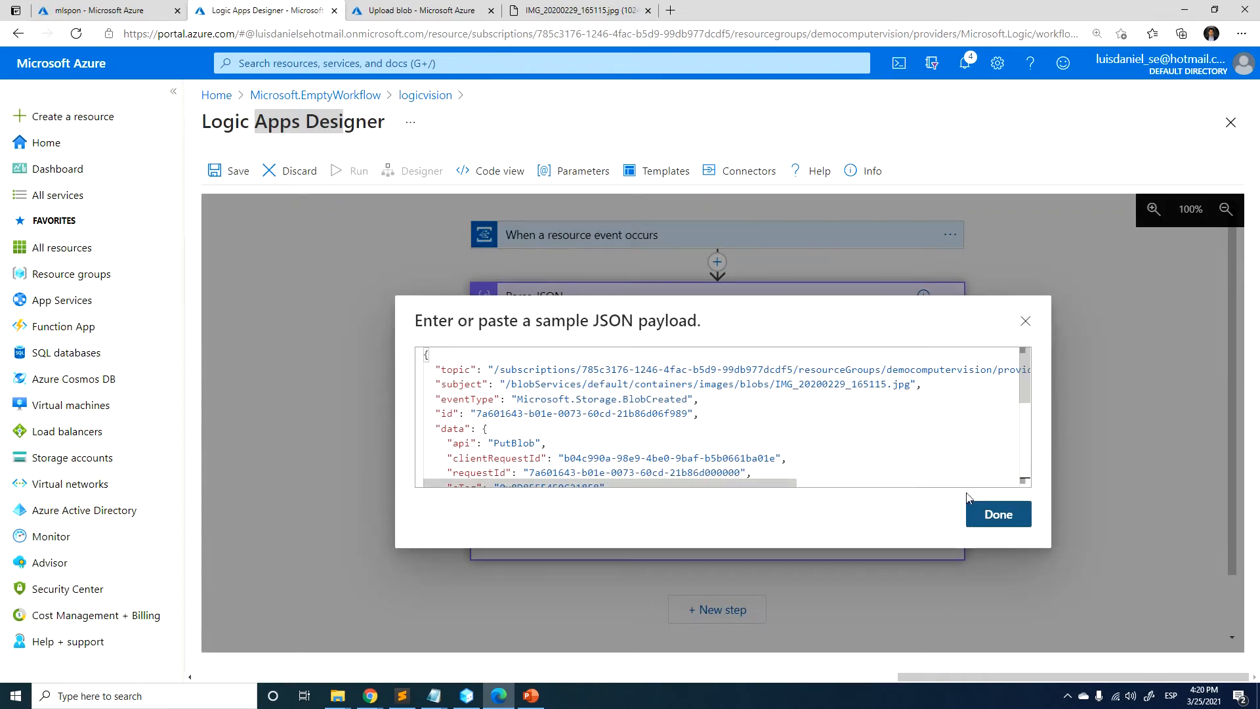
{"action": "left_click", "coordinate": [990, 513]}
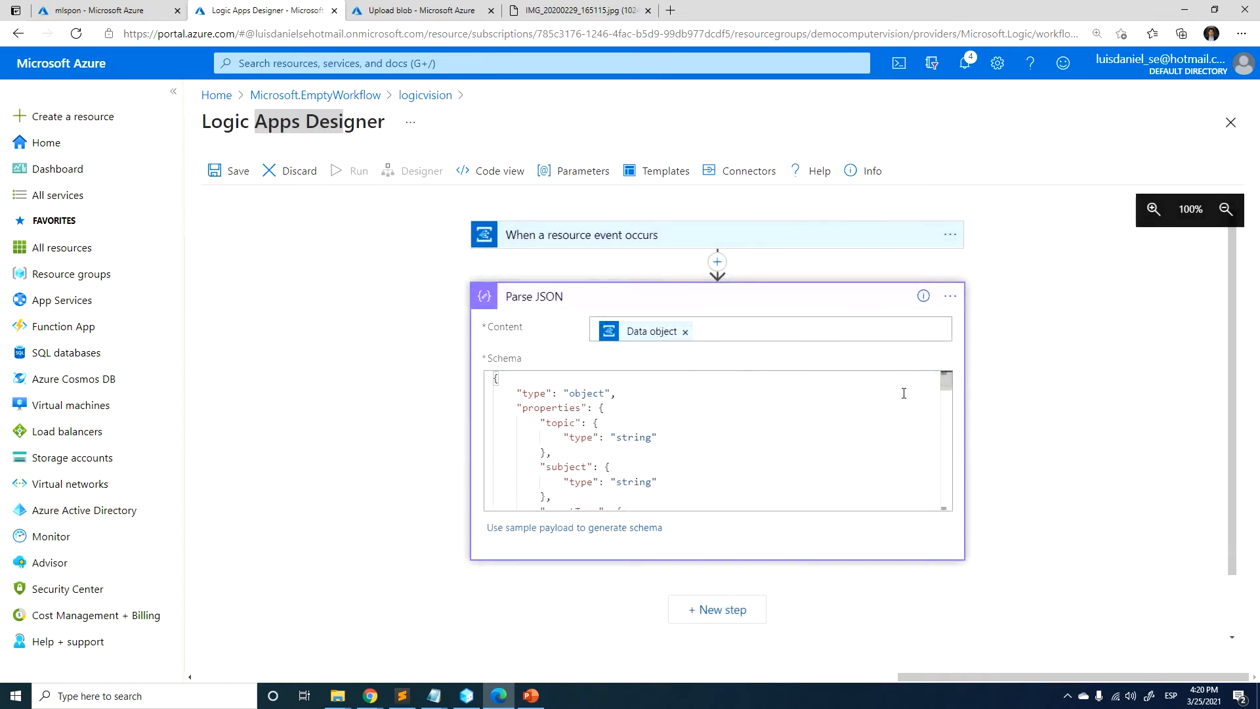
- Collapse the Parse JSON action, save the logic app and run it
{"action": "left_click", "coordinate": [680, 307]}
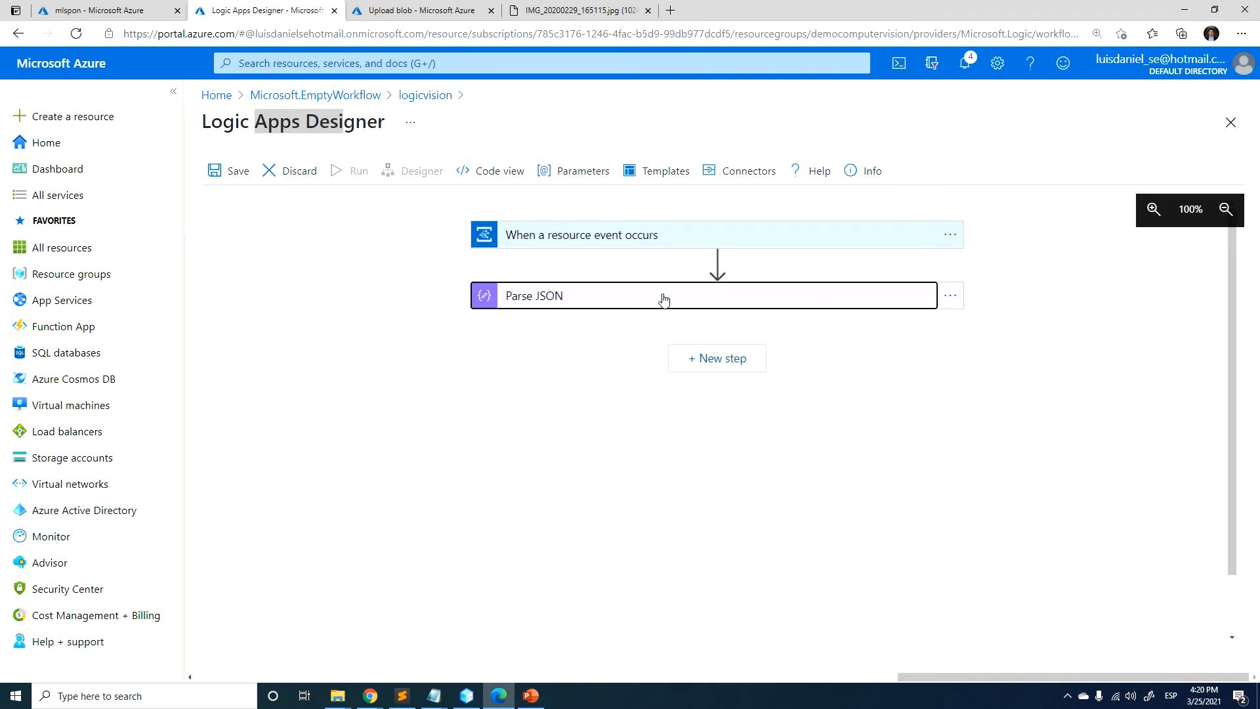
{"action": "left_click", "coordinate": [229, 179]}
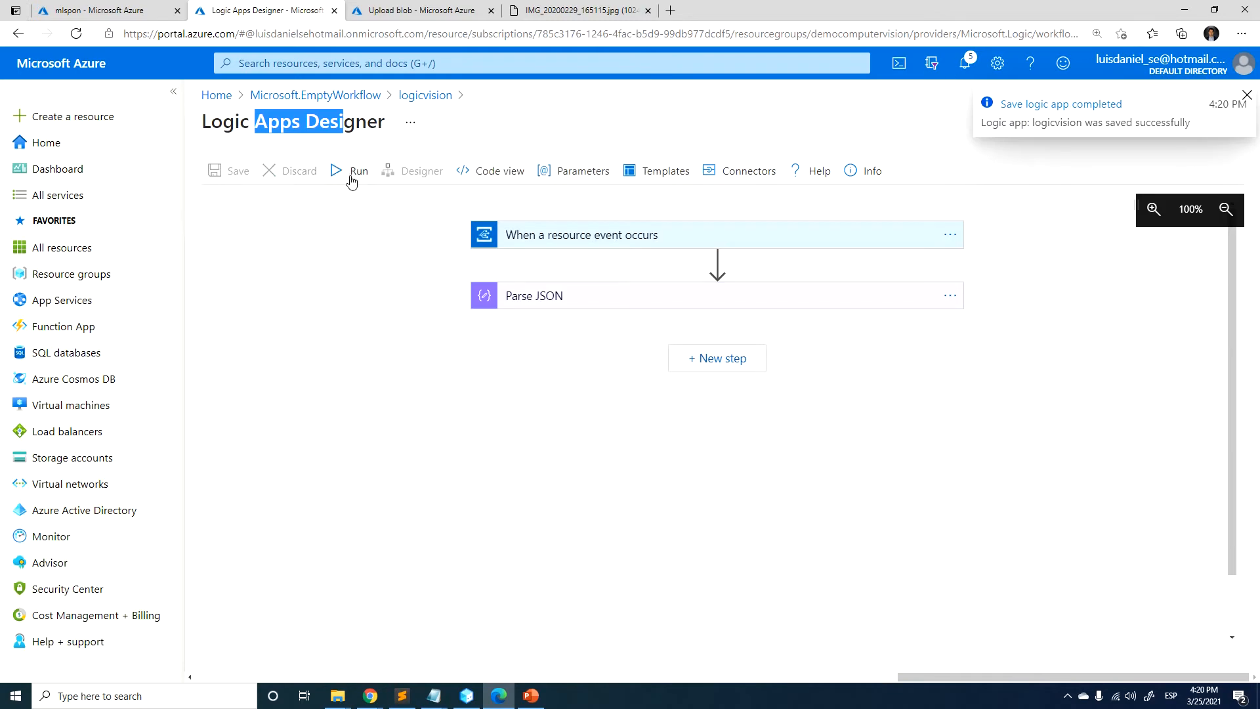
{"action": "left_click", "coordinate": [348, 174]}
- Upload IMG_20200229_165108.jpg from the orange training images folder to the storage account's images container
{"action": "left_click", "coordinate": [432, 15]}
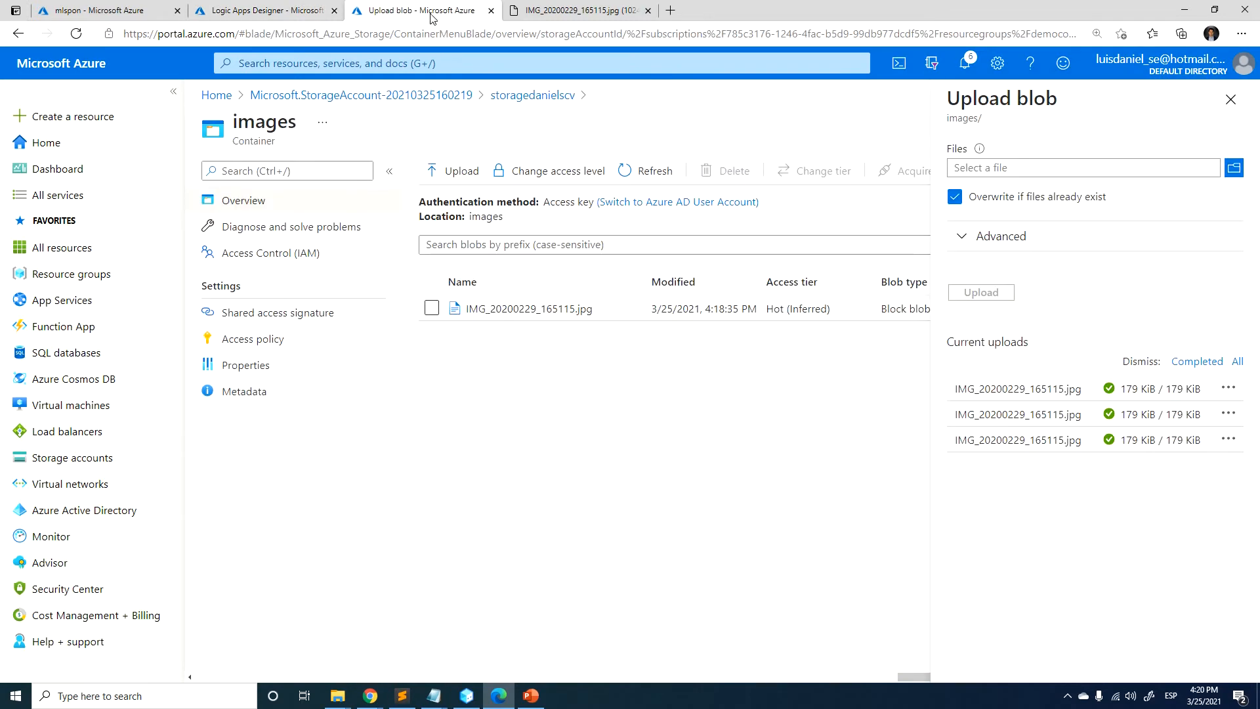
{"action": "left_click", "coordinate": [1237, 170]}
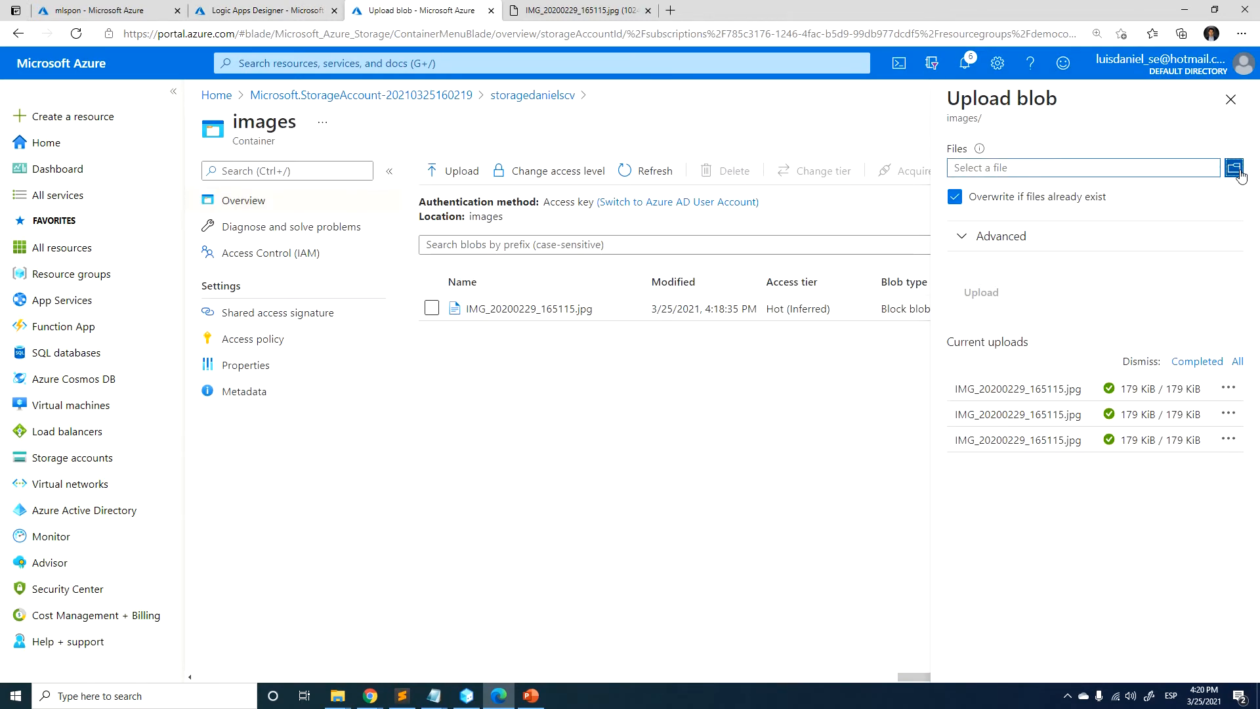
{"action": "double_click", "coordinate": [312, 131]}
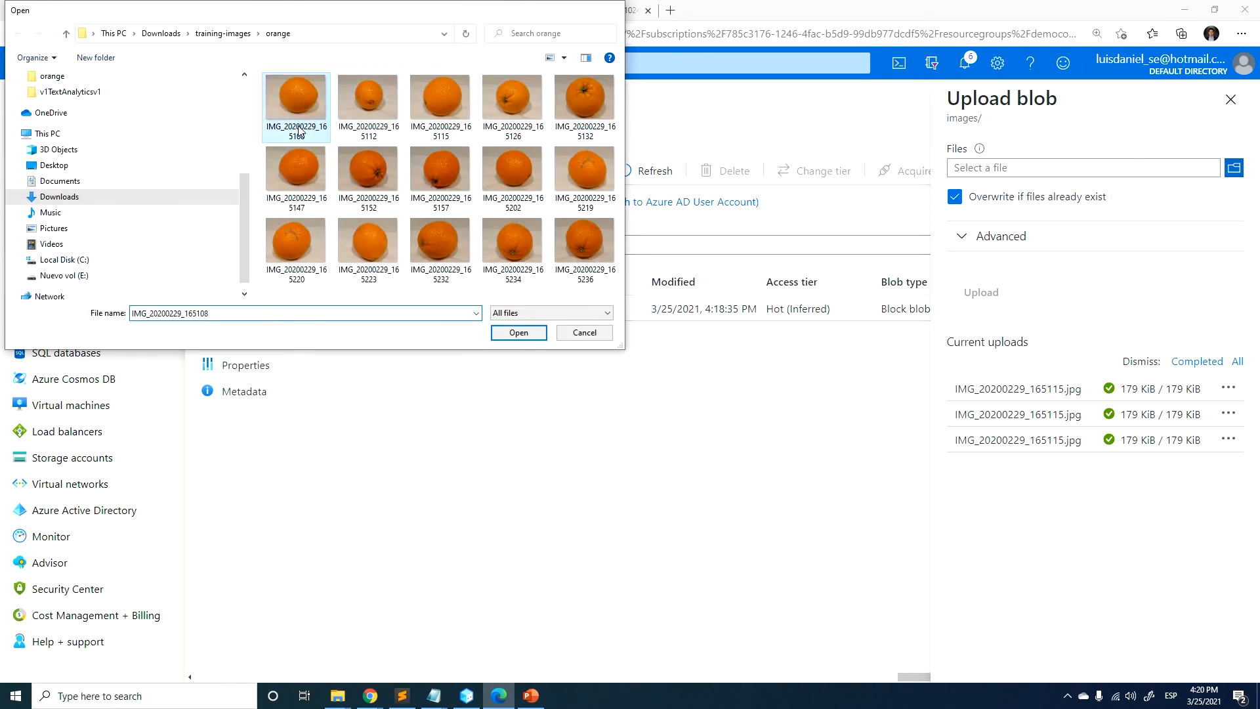
{"action": "left_click", "coordinate": [1000, 299]}
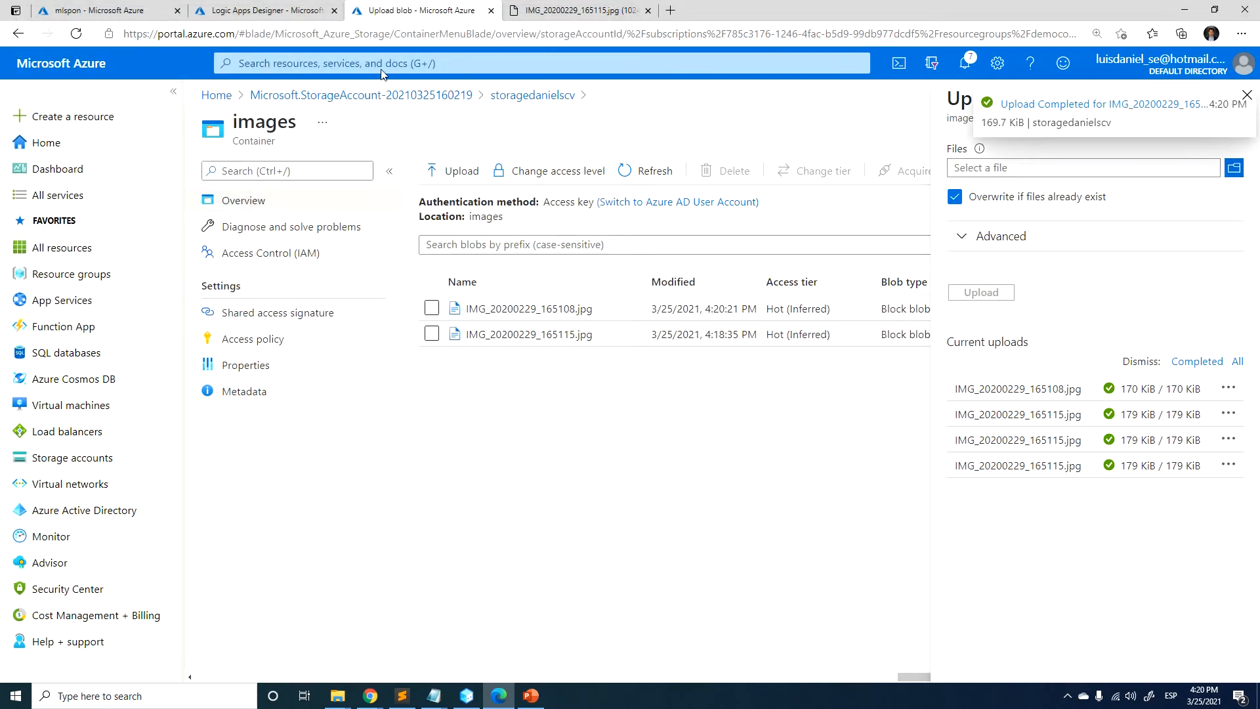
- Return to the logic app run and review the Parse JSON action's inputs, schema and output body
{"action": "left_click", "coordinate": [279, 11]}
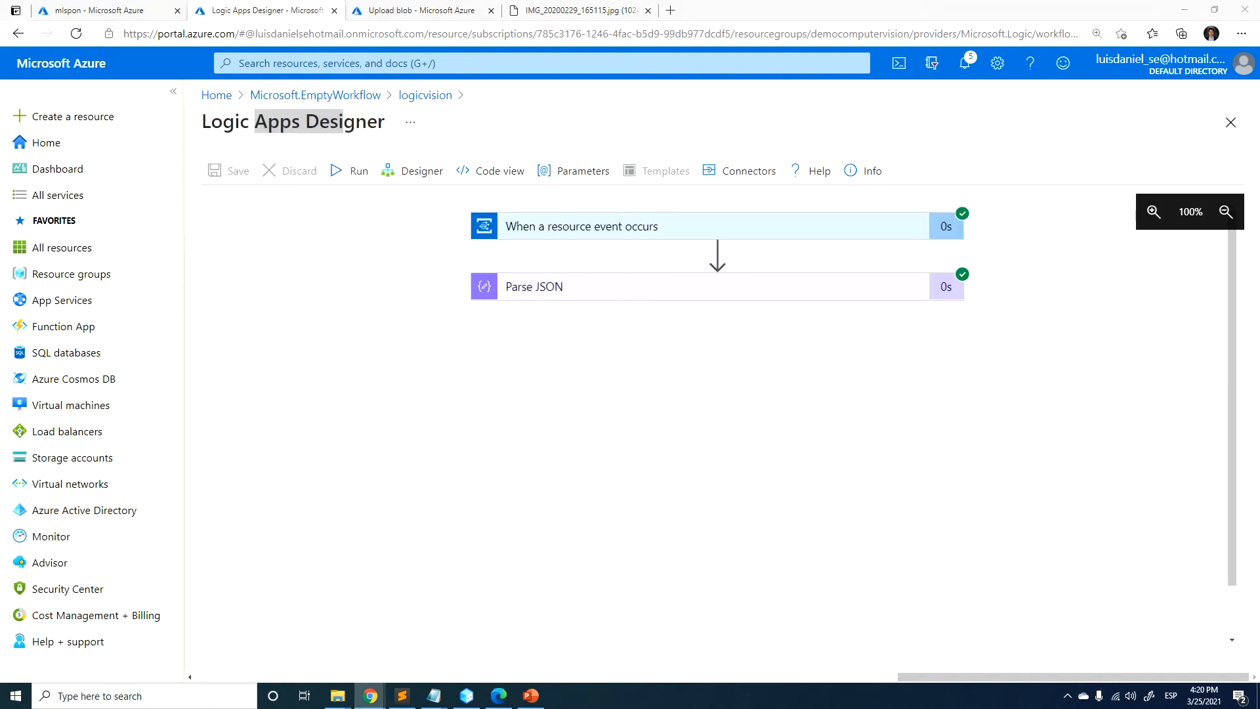
{"action": "left_click", "coordinate": [661, 290]}
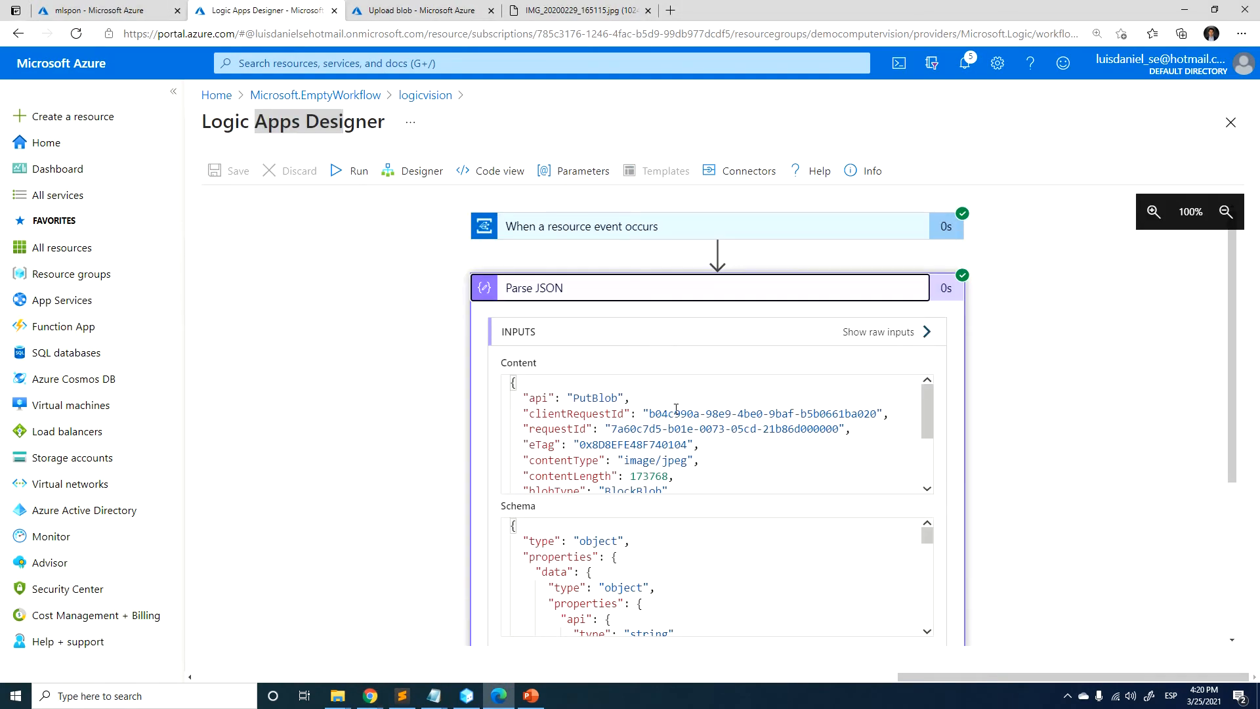
{"action": "scroll", "coordinate": [709, 534], "scroll_direction": "down", "scroll_amount": 5}
{"action": "scroll", "coordinate": [427, 483], "scroll_direction": "down", "scroll_amount": 4}
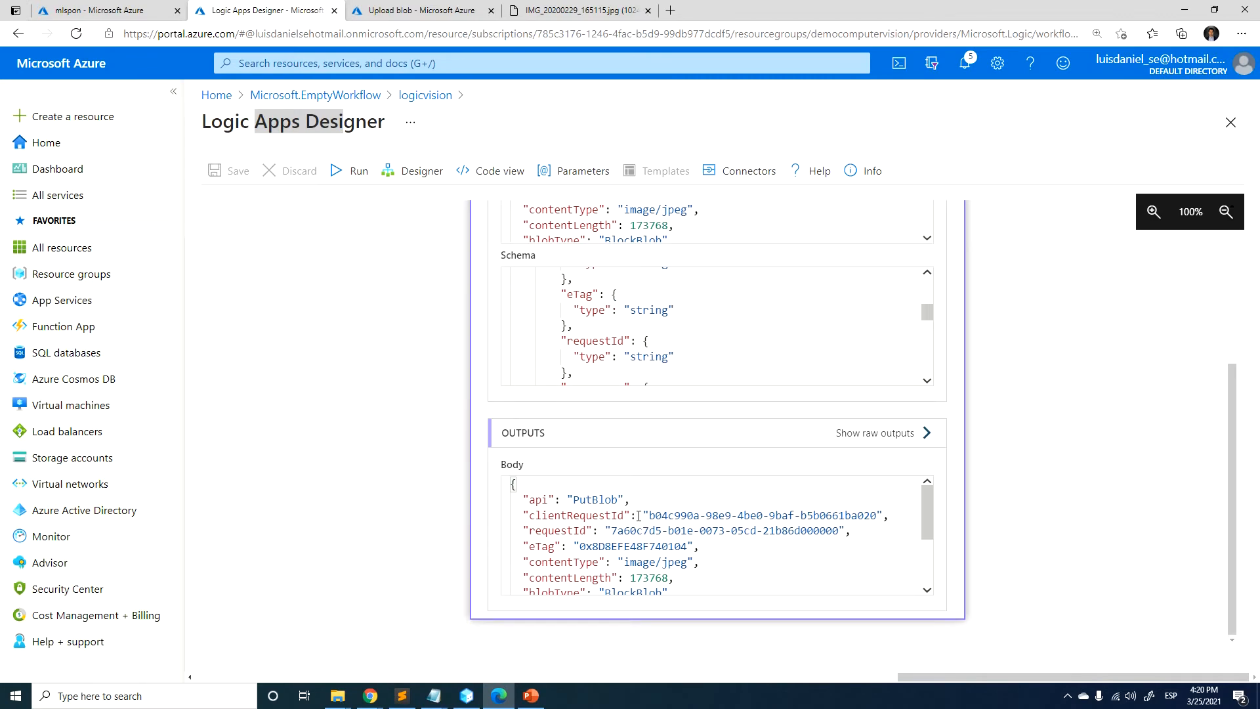
- Copy the Parse JSON action's entire output body and paste it into a new Sublime Text file
{"action": "left_click_drag", "start_coordinate": [523, 499], "coordinate": [585, 546]}
{"action": "left_click", "coordinate": [655, 516]}
{"action": "key", "text": "ctrl+a"}
{"action": "key", "text": "ctrl+c"}
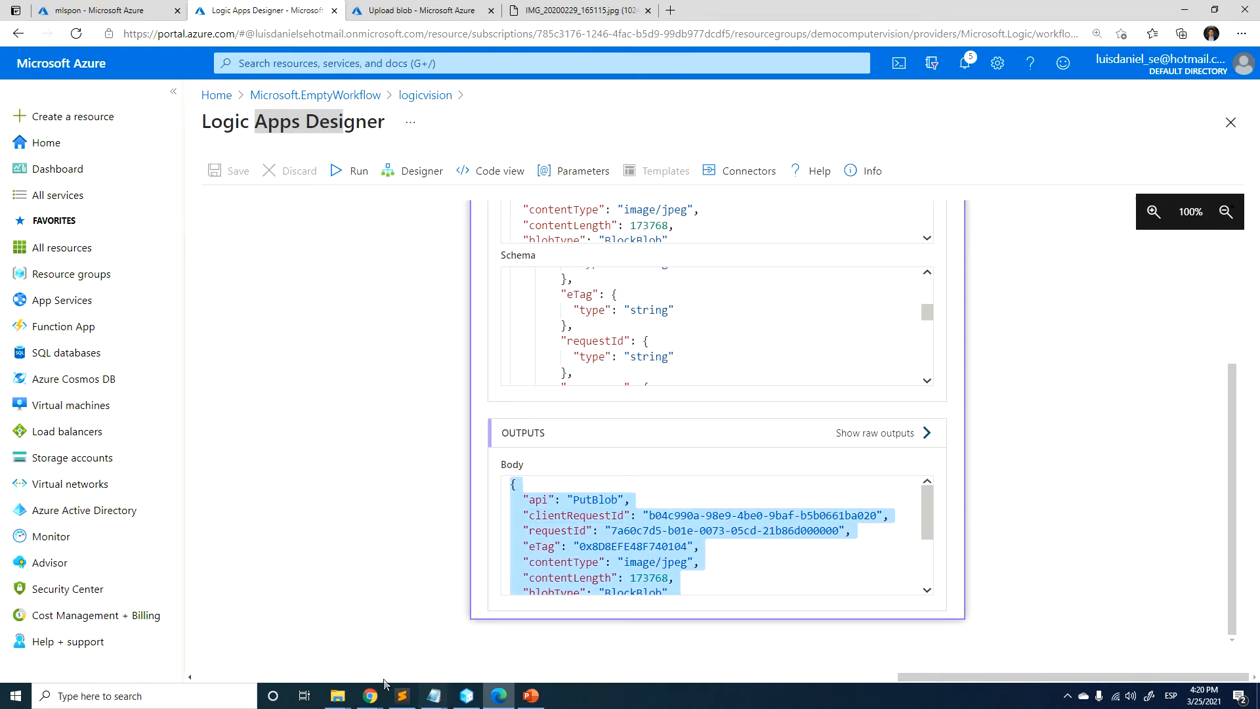
{"action": "left_click", "coordinate": [402, 696]}
{"action": "key", "text": "ctrl+n"}
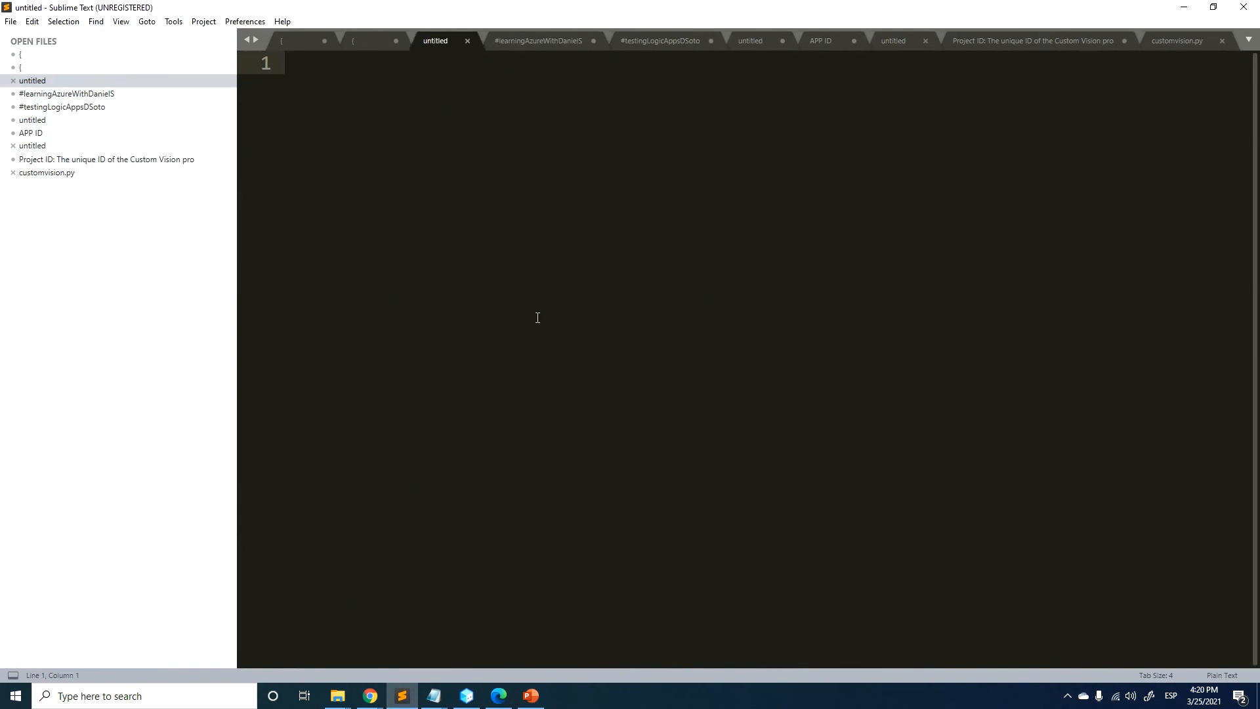
{"action": "key", "text": "ctrl+v"}
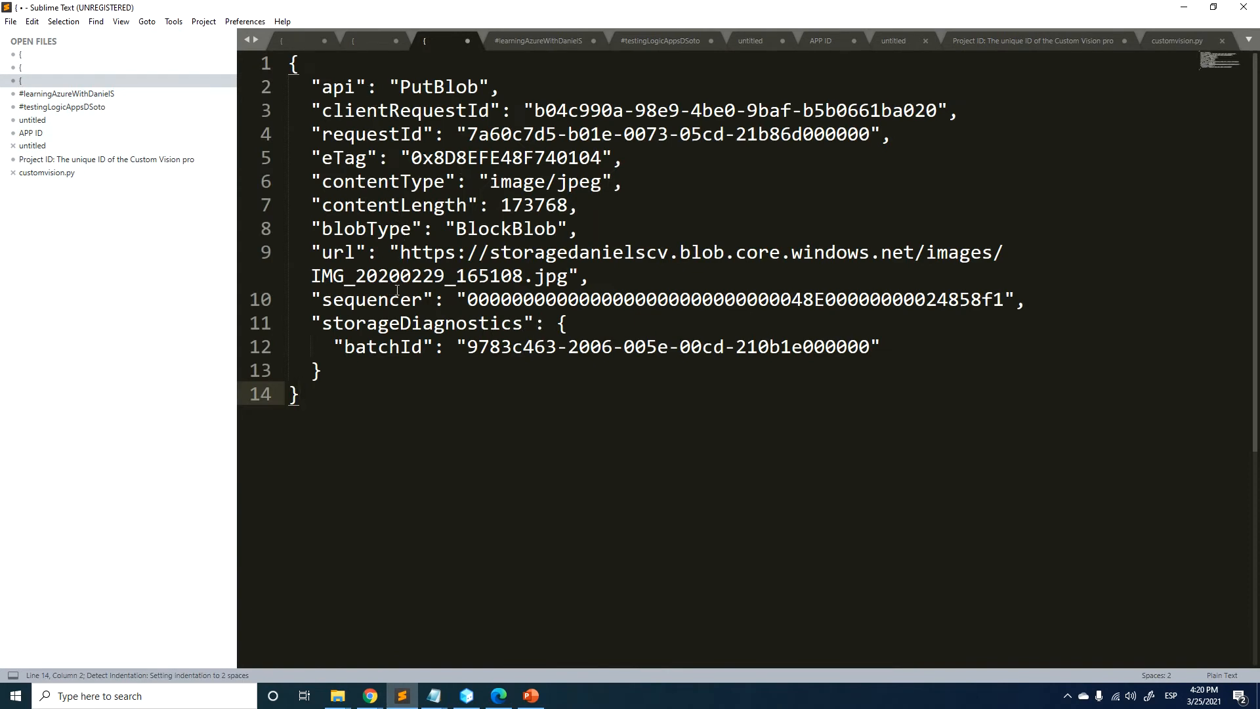
- Examine the url entry in the pasted JSON, select the whole text, and return to the browser
{"action": "left_click_drag", "start_coordinate": [321, 256], "coordinate": [934, 270]}
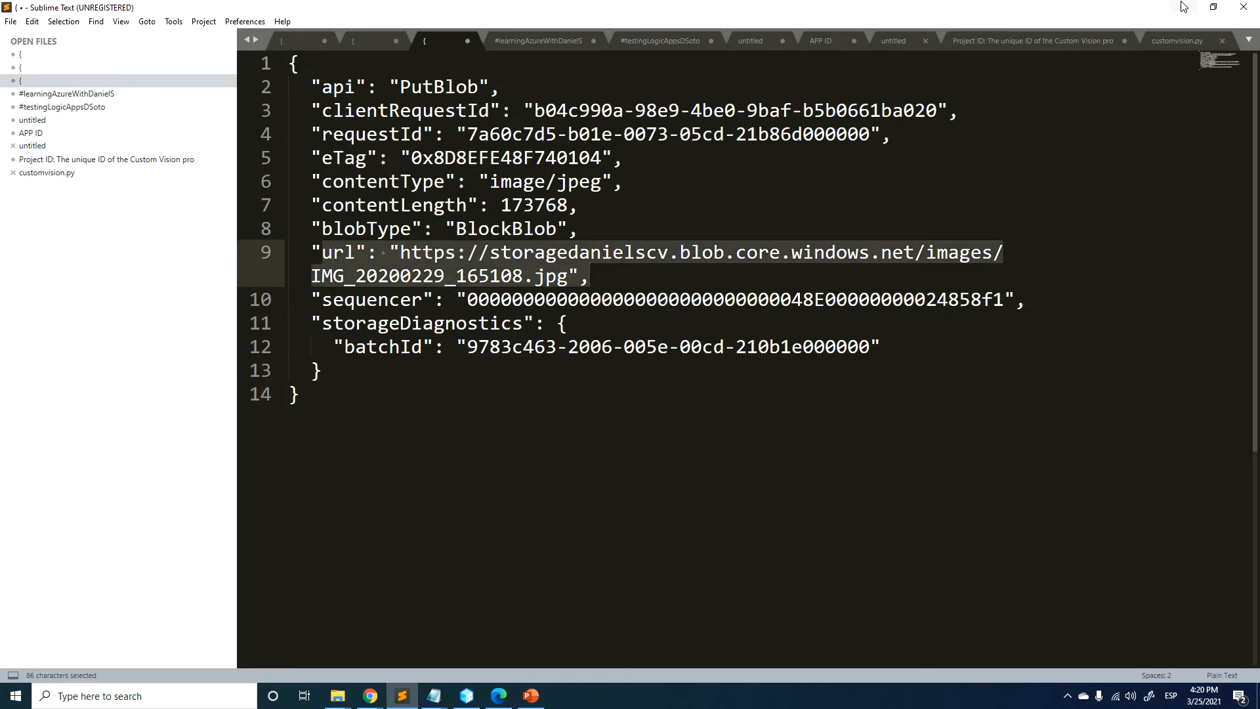
{"action": "left_click", "coordinate": [605, 218]}
{"action": "key", "text": "ctrl+a"}
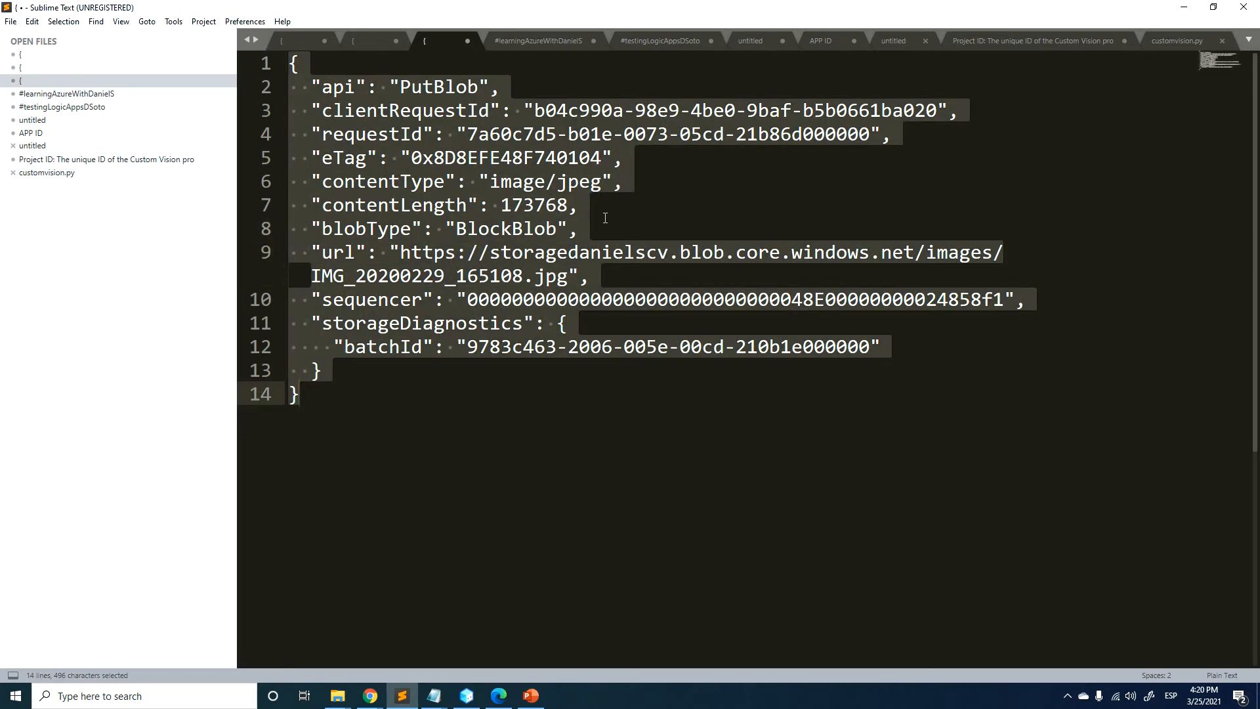
{"action": "left_click", "coordinate": [1182, 8]}
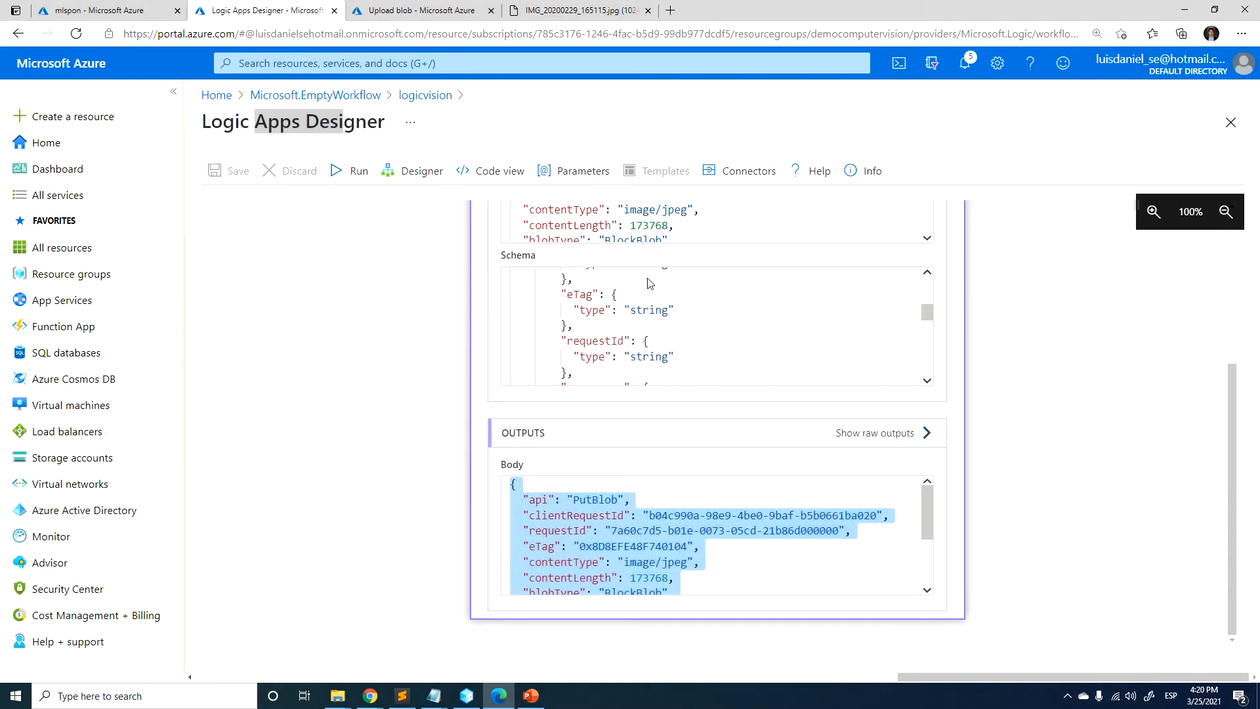
- Reopen the logic app for editing and add a second Data Operations Parse JSON action after the first one
{"action": "left_click", "coordinate": [424, 172]}
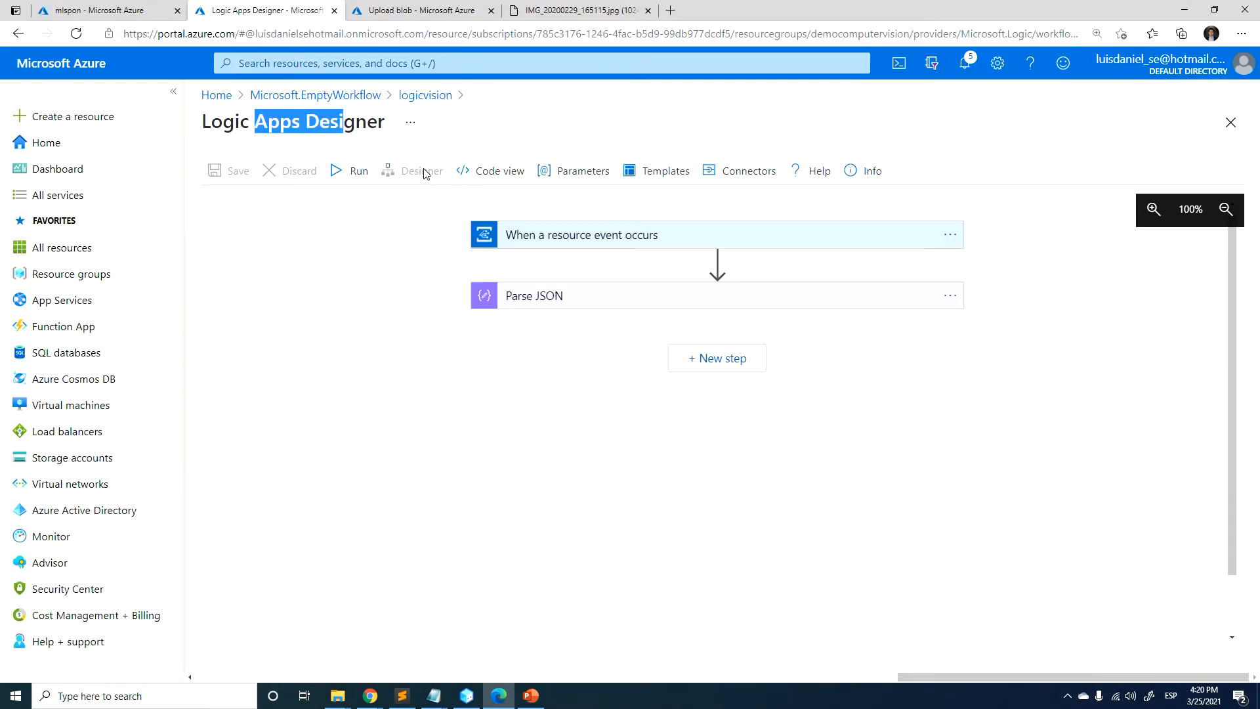
{"action": "left_click", "coordinate": [734, 360]}
{"action": "scroll", "coordinate": [562, 442], "scroll_direction": "down", "scroll_amount": 2}
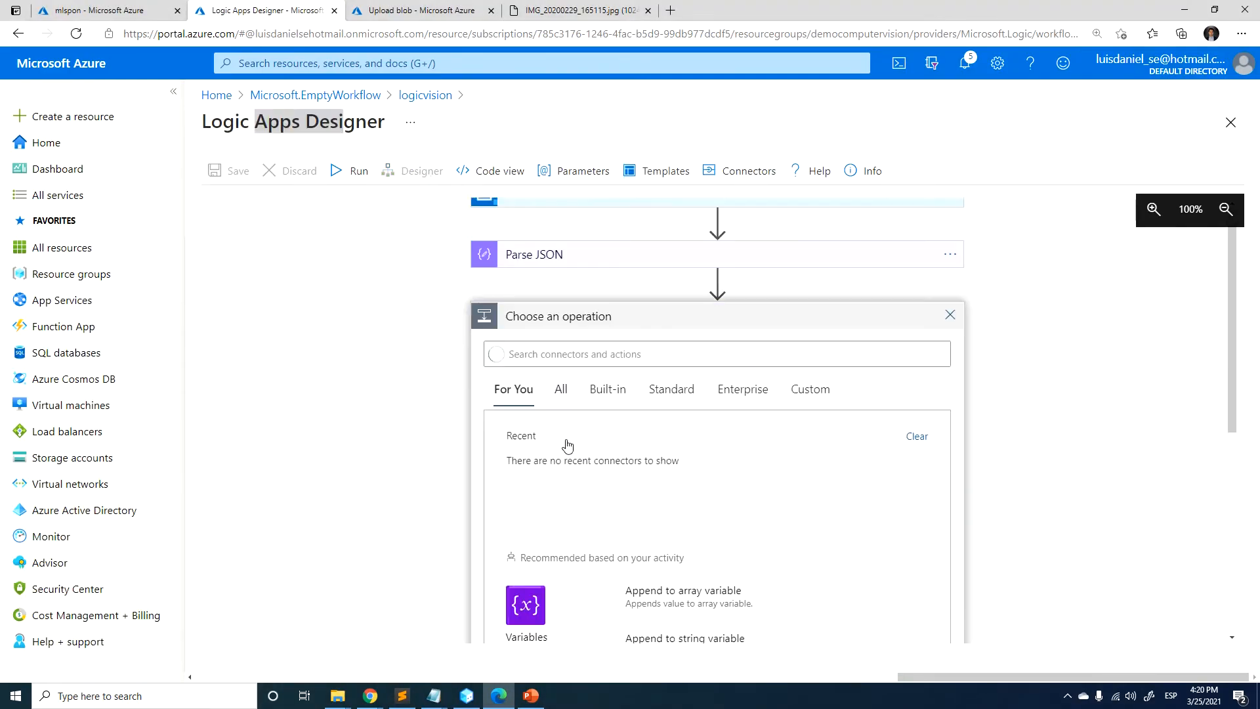
{"action": "scroll", "coordinate": [541, 315], "scroll_direction": "up", "scroll_amount": 2}
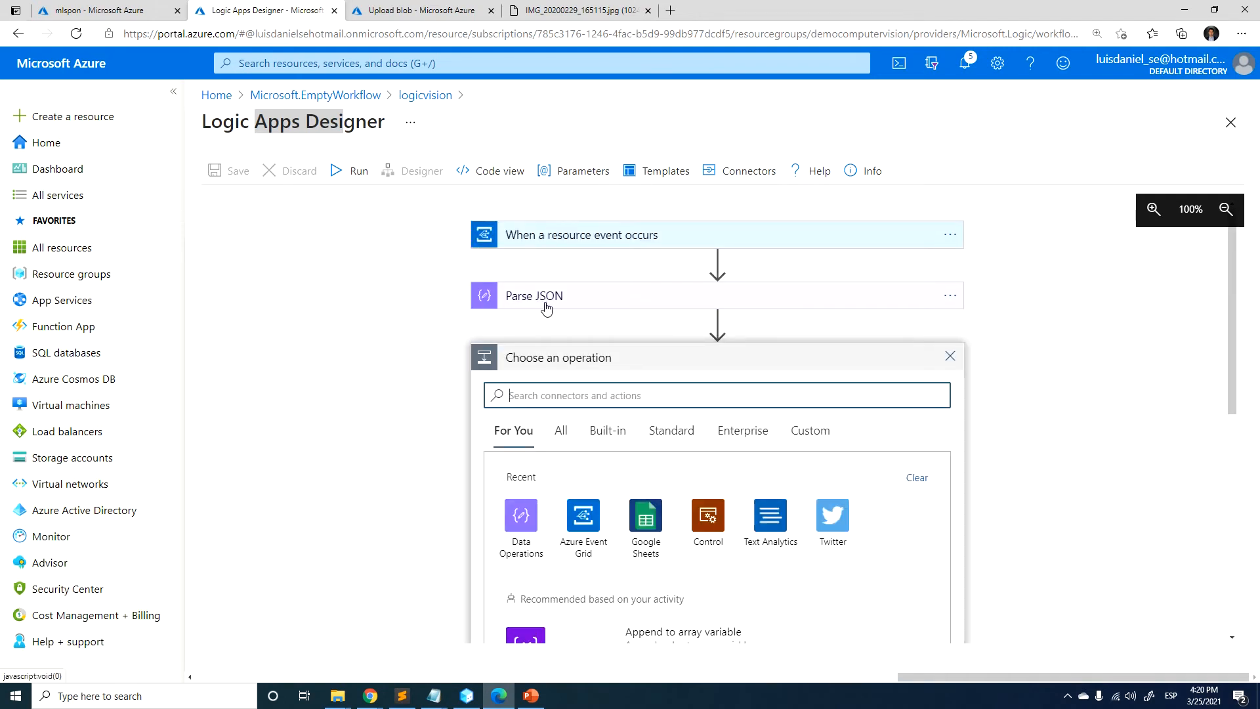
{"action": "scroll", "coordinate": [525, 499], "scroll_direction": "down", "scroll_amount": 2}
{"action": "scroll", "coordinate": [523, 484], "scroll_direction": "up", "scroll_amount": 2}
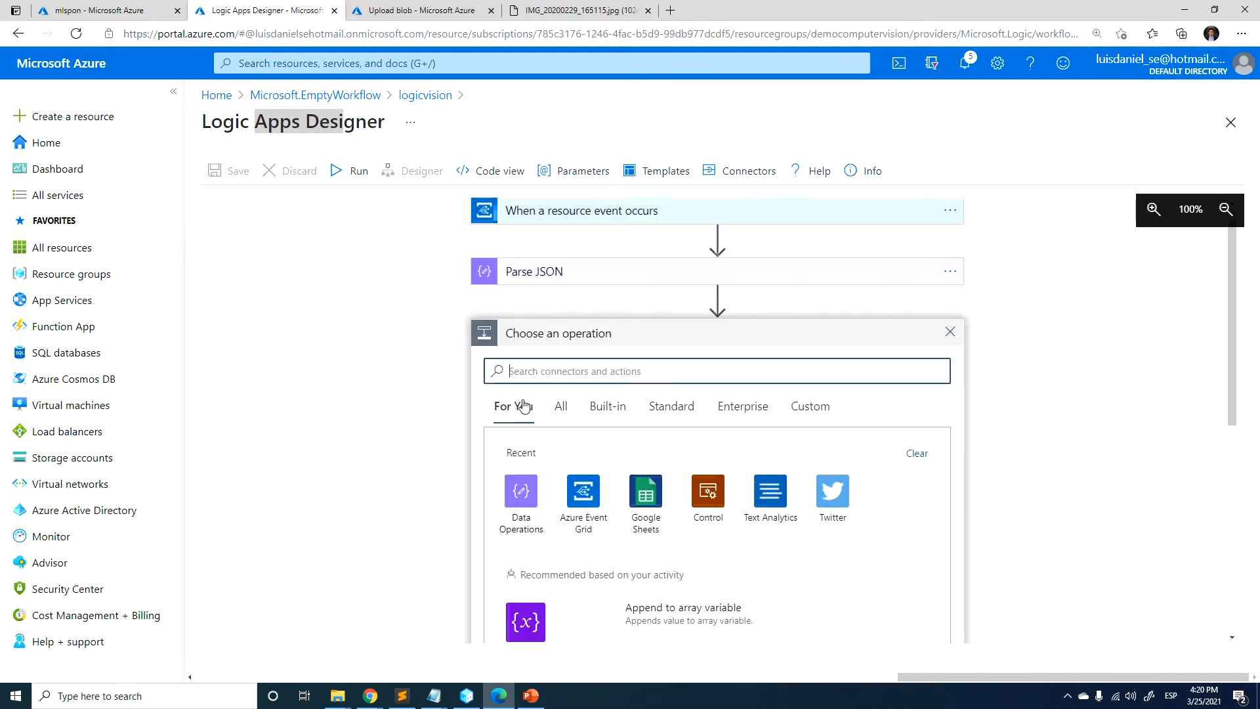
{"action": "left_click", "coordinate": [521, 525]}
{"action": "scroll", "coordinate": [632, 519], "scroll_direction": "down", "scroll_amount": 4}
{"action": "scroll", "coordinate": [632, 527], "scroll_direction": "down", "scroll_amount": 1}
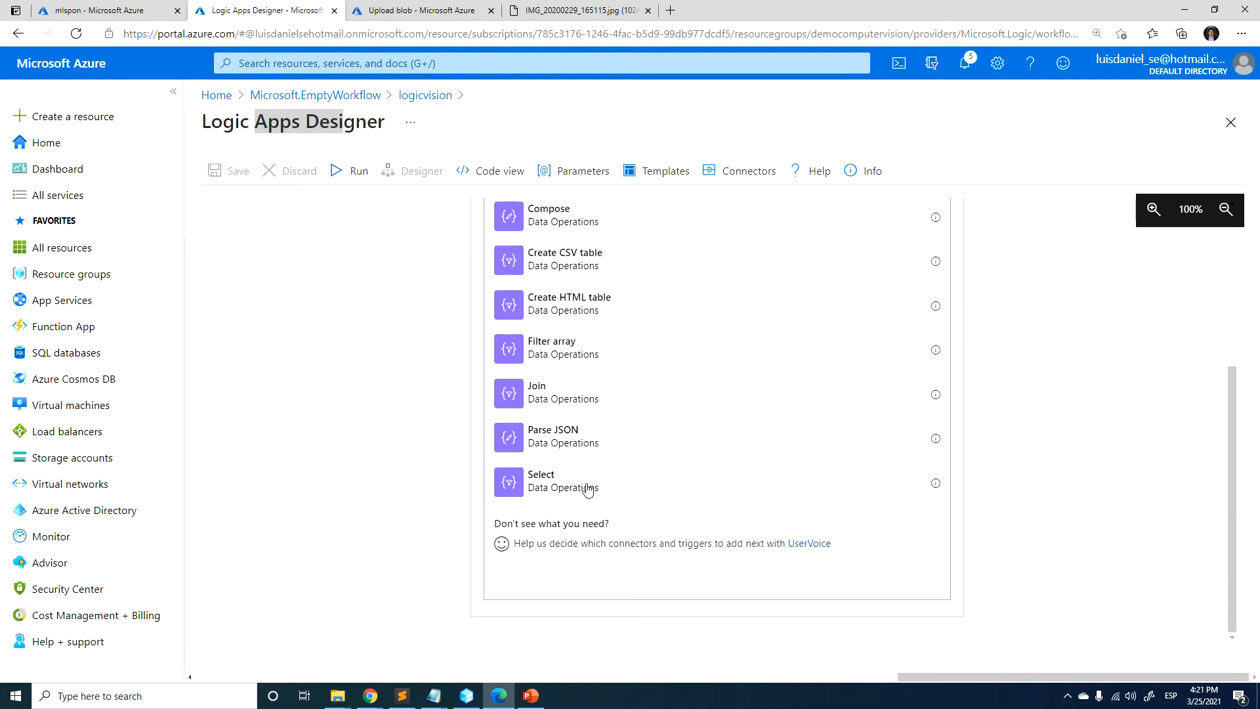
{"action": "left_click", "coordinate": [576, 445]}
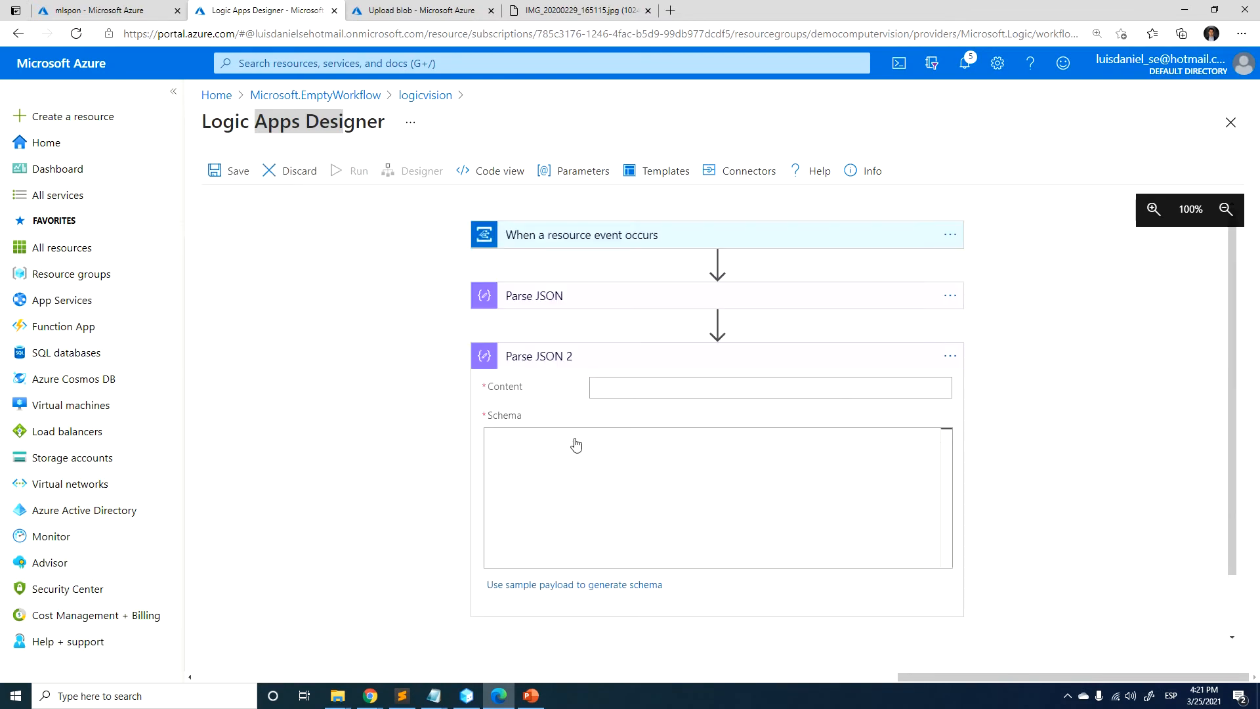
- Set the Parse JSON 2 content to the first Parse JSON action's Body output
{"action": "left_click", "coordinate": [639, 387]}
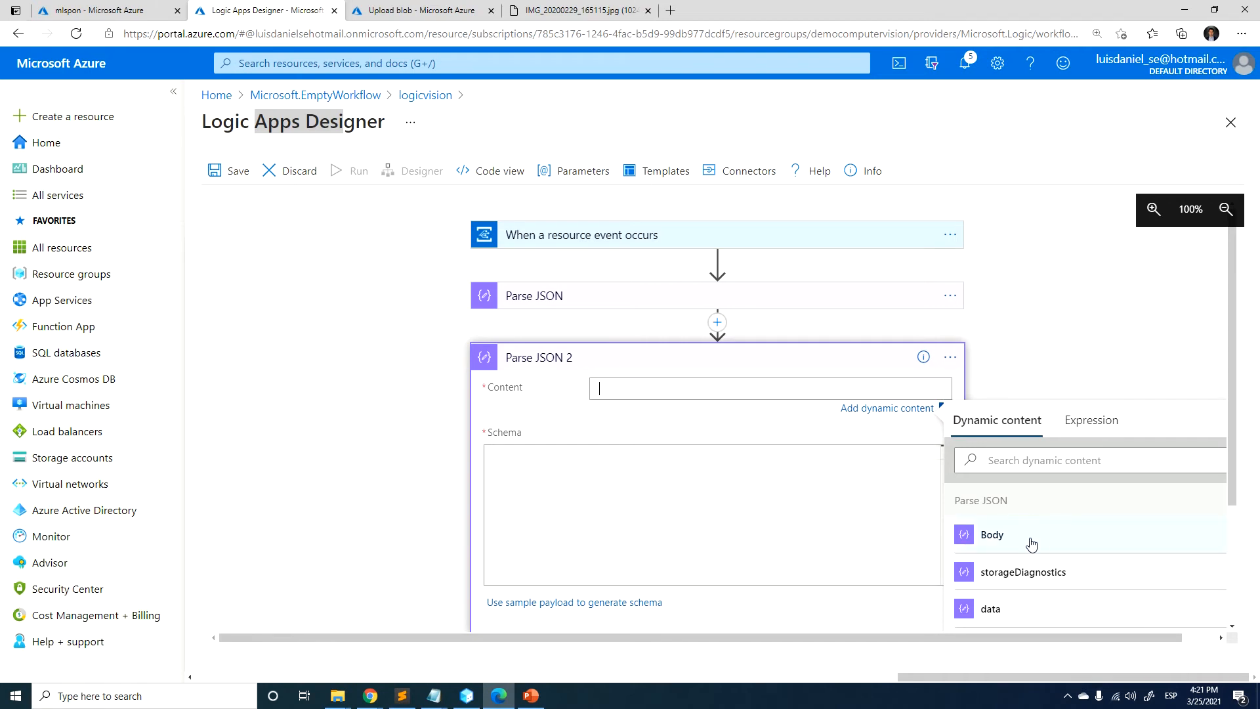
{"action": "left_click", "coordinate": [995, 535]}
{"action": "left_click", "coordinate": [675, 491]}
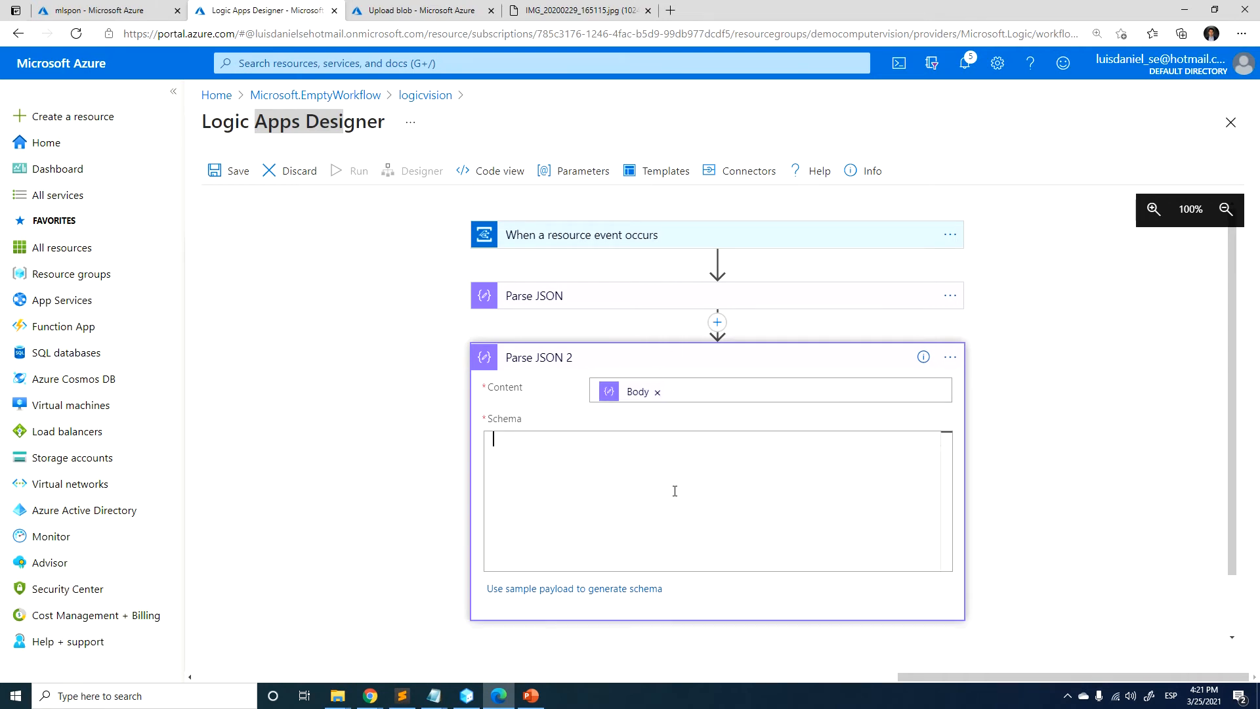
- Generate the Parse JSON 2 schema from the copied event body as the sample payload and collapse the action
{"action": "scroll", "coordinate": [675, 491], "scroll_direction": "down", "scroll_amount": 1}
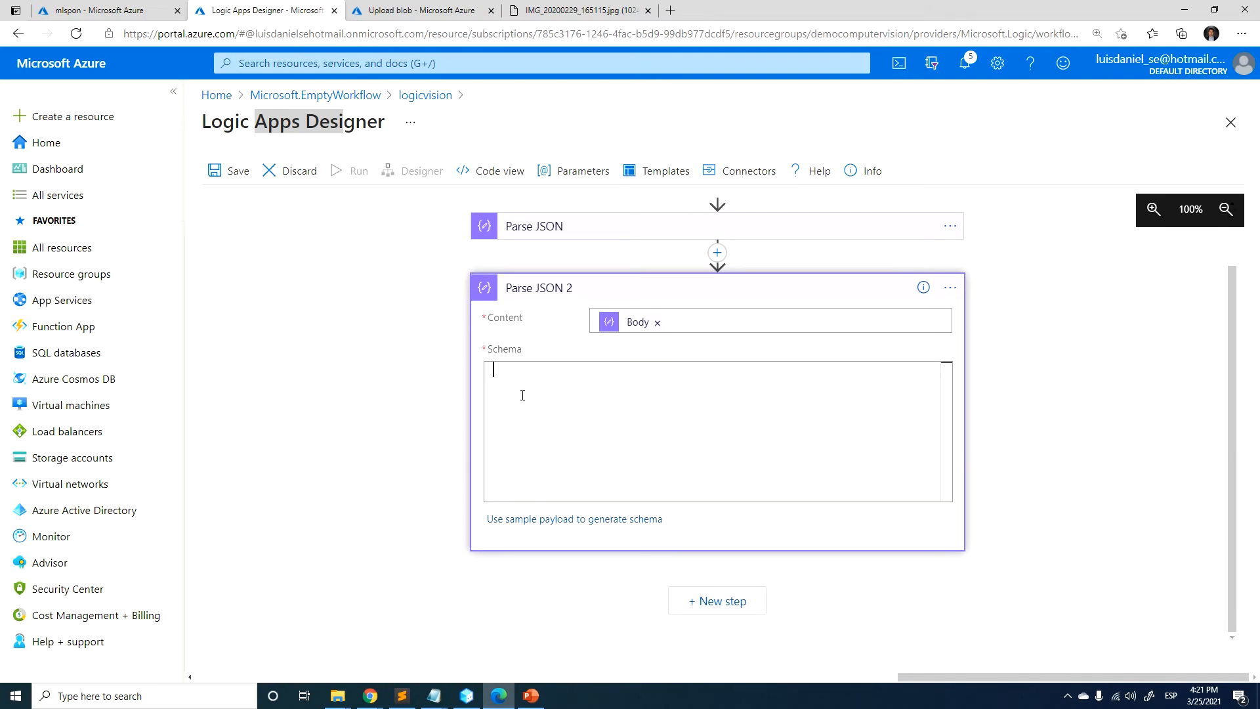
{"action": "left_click", "coordinate": [567, 522]}
{"action": "key", "text": "ctrl+v"}
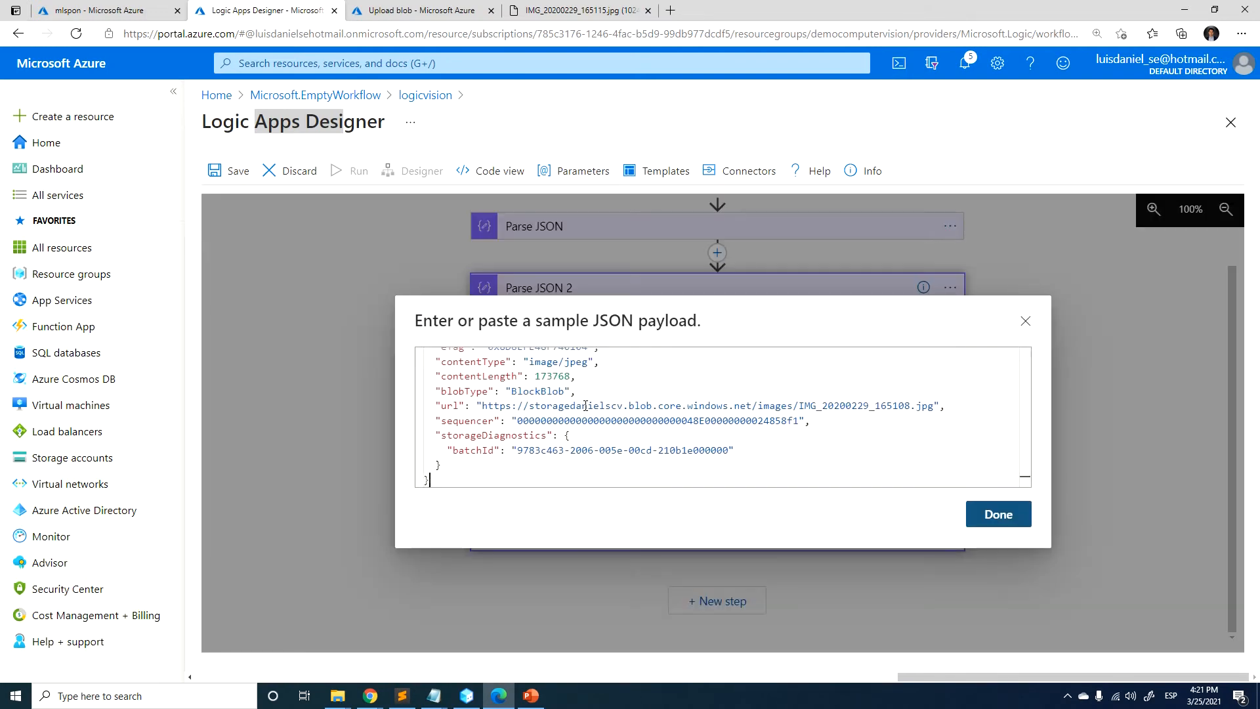
{"action": "scroll", "coordinate": [928, 460], "scroll_direction": "up", "scroll_amount": 2}
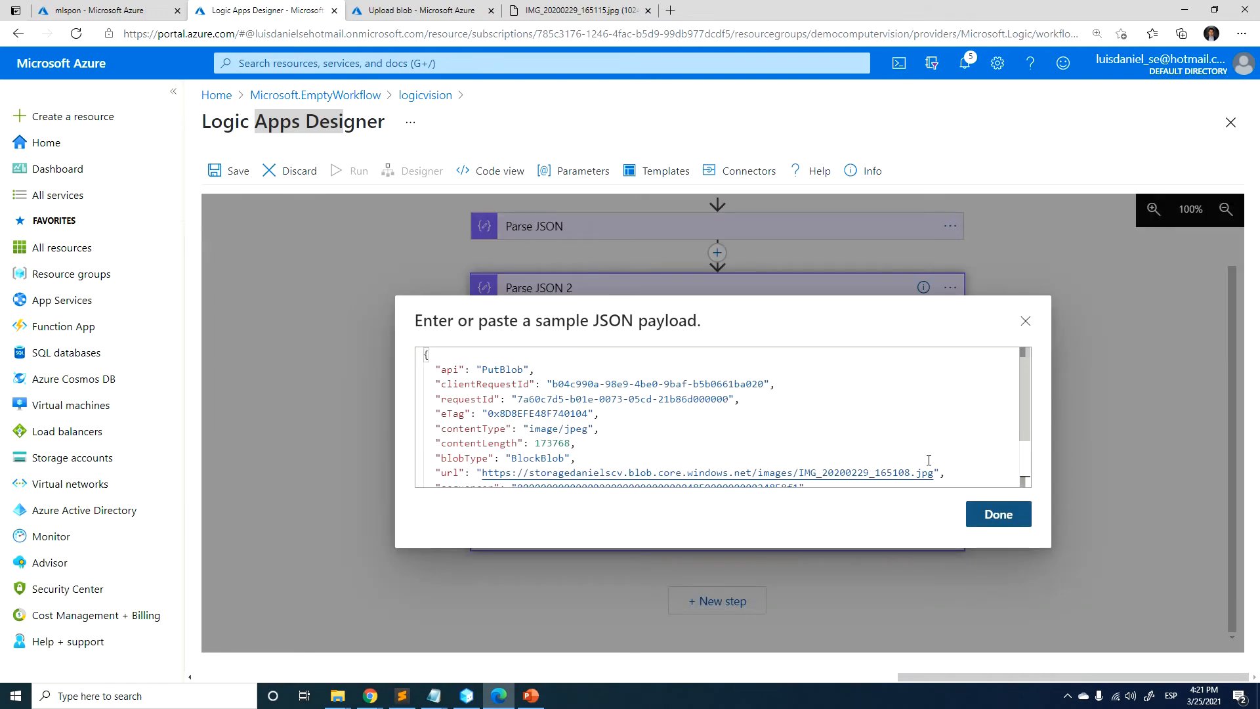
{"action": "left_click", "coordinate": [1009, 522]}
{"action": "left_click", "coordinate": [658, 287]}
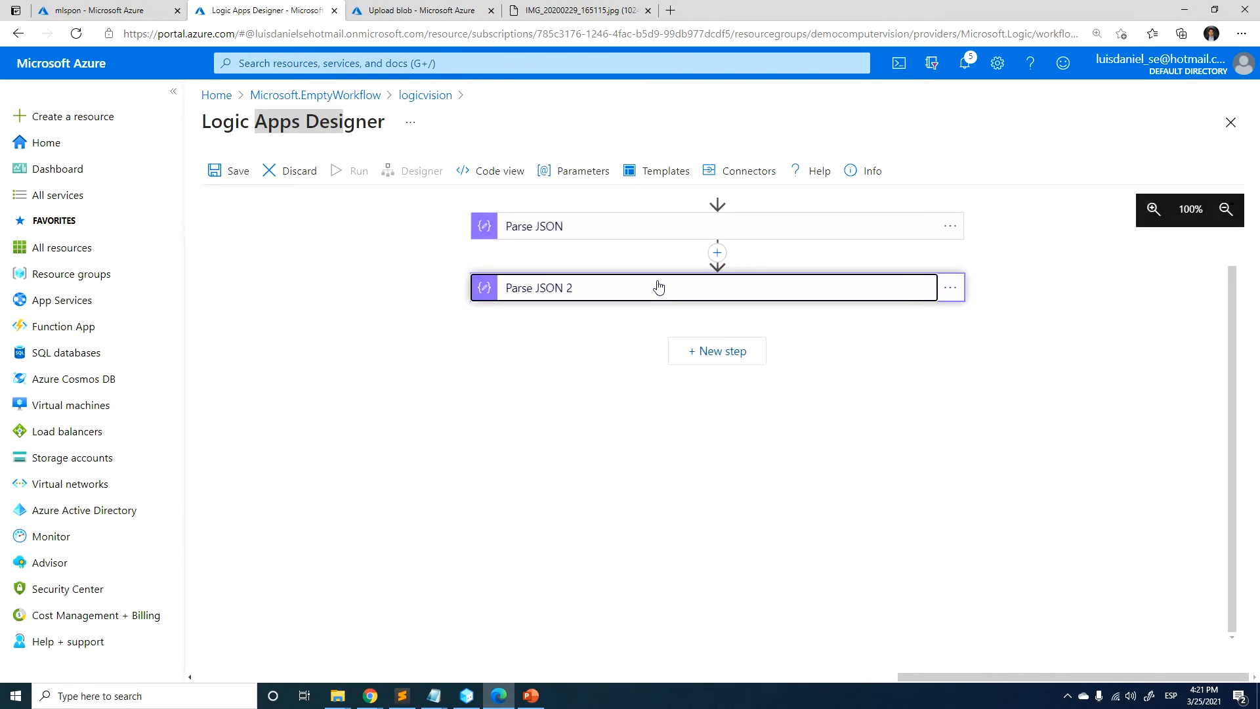
- Save and run the logic app, triggering it by uploading IMG_20200229_165219.jpg to the images container
{"action": "left_click", "coordinate": [226, 172]}
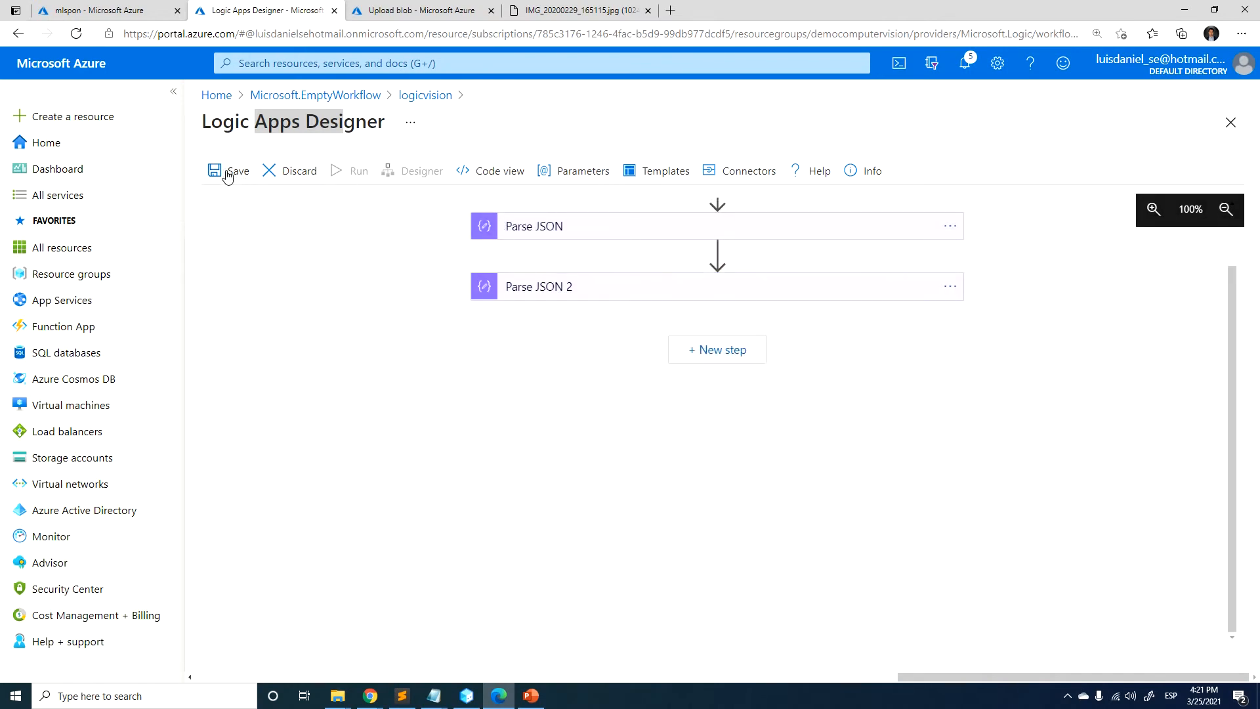
{"action": "left_click", "coordinate": [352, 174]}
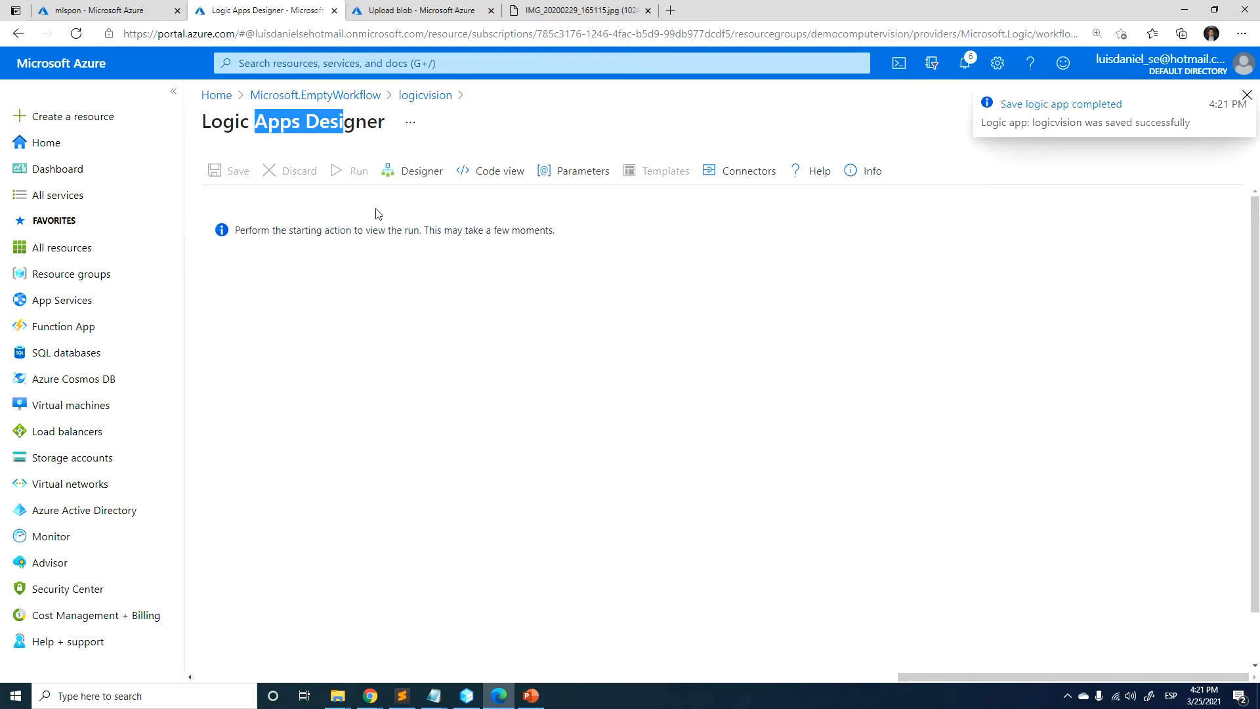
{"action": "left_click", "coordinate": [409, 20]}
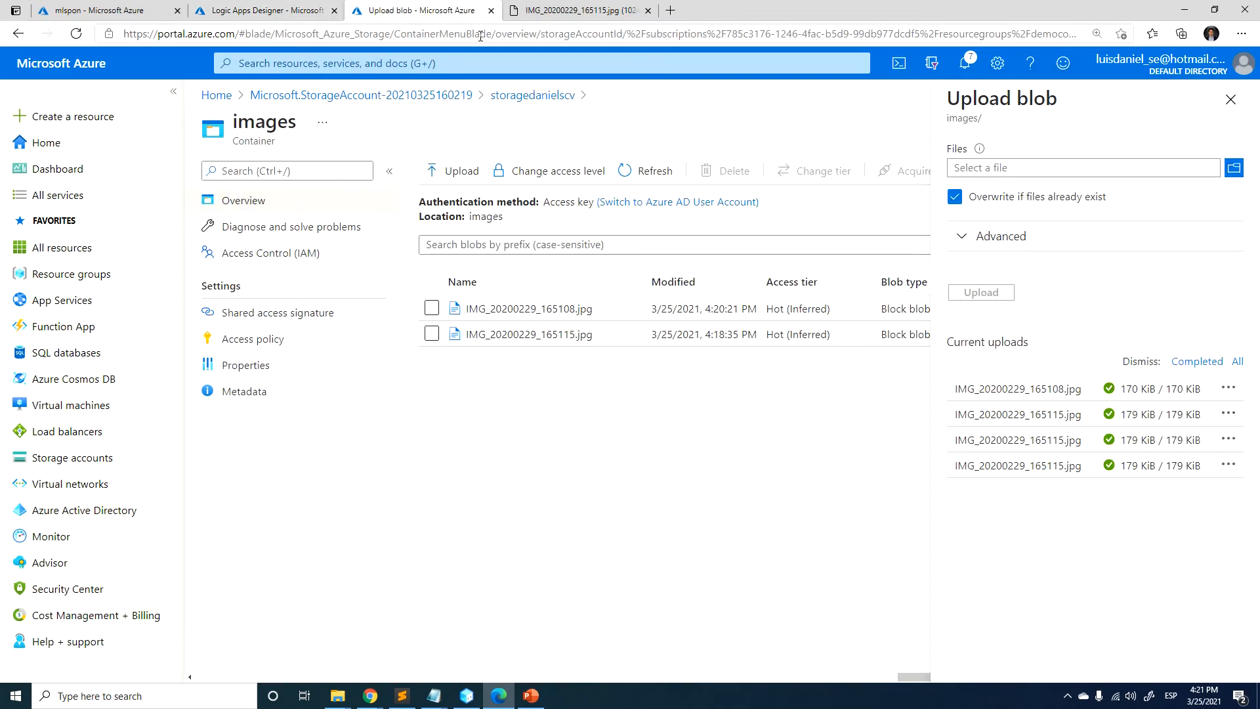
{"action": "left_click", "coordinate": [1234, 172]}
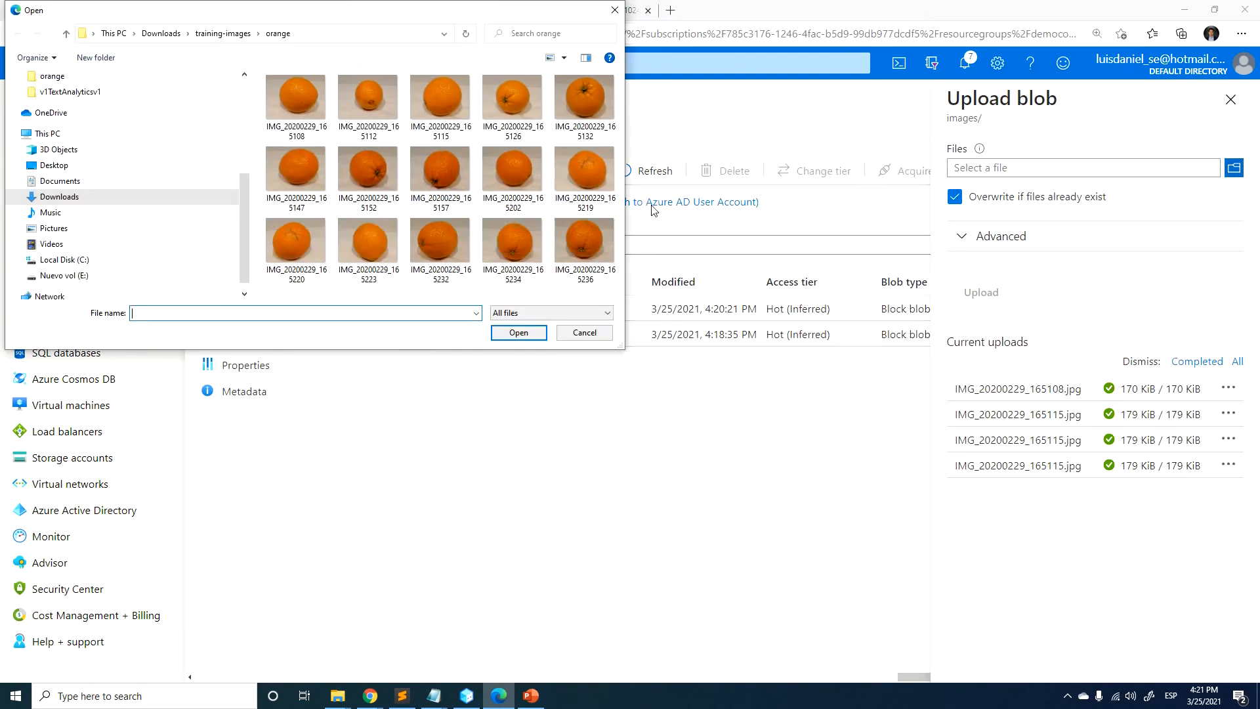
{"action": "left_click", "coordinate": [608, 188]}
{"action": "double_click", "coordinate": [609, 189]}
{"action": "left_click", "coordinate": [995, 291]}
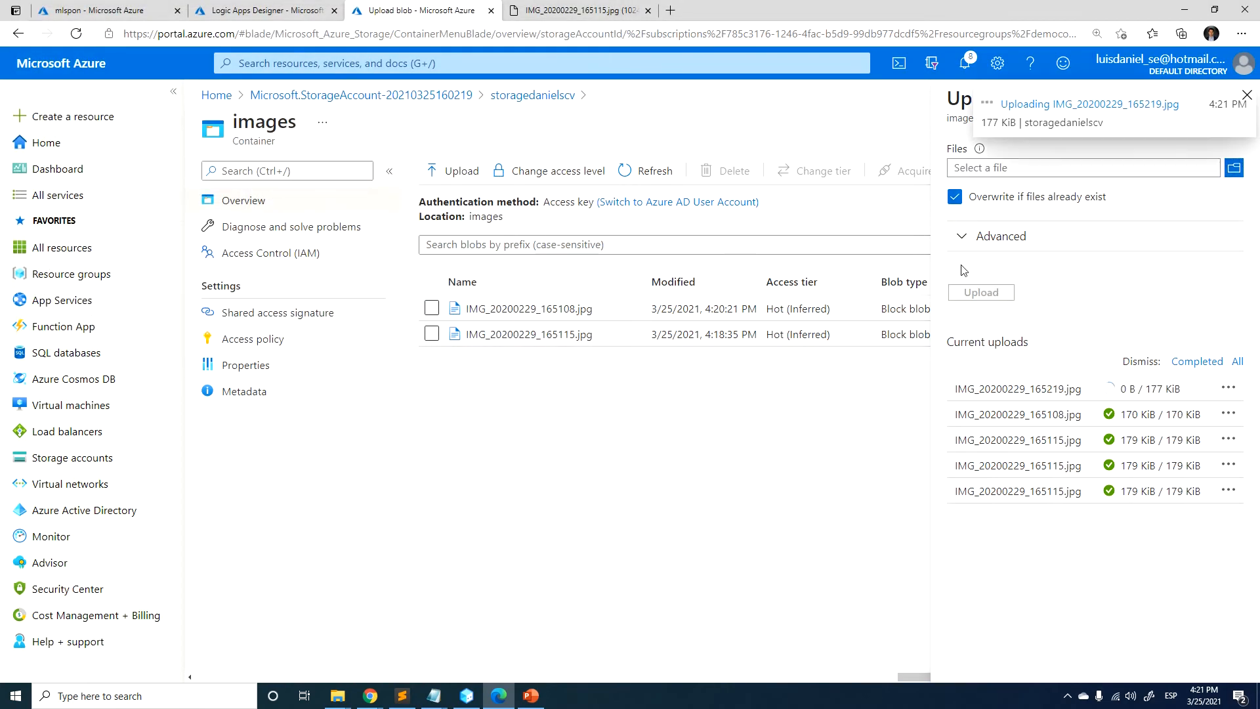
- Return to the logic app run and examine the Parse JSON 2 inputs and output body, especially the url entry
{"action": "left_click", "coordinate": [270, 16]}
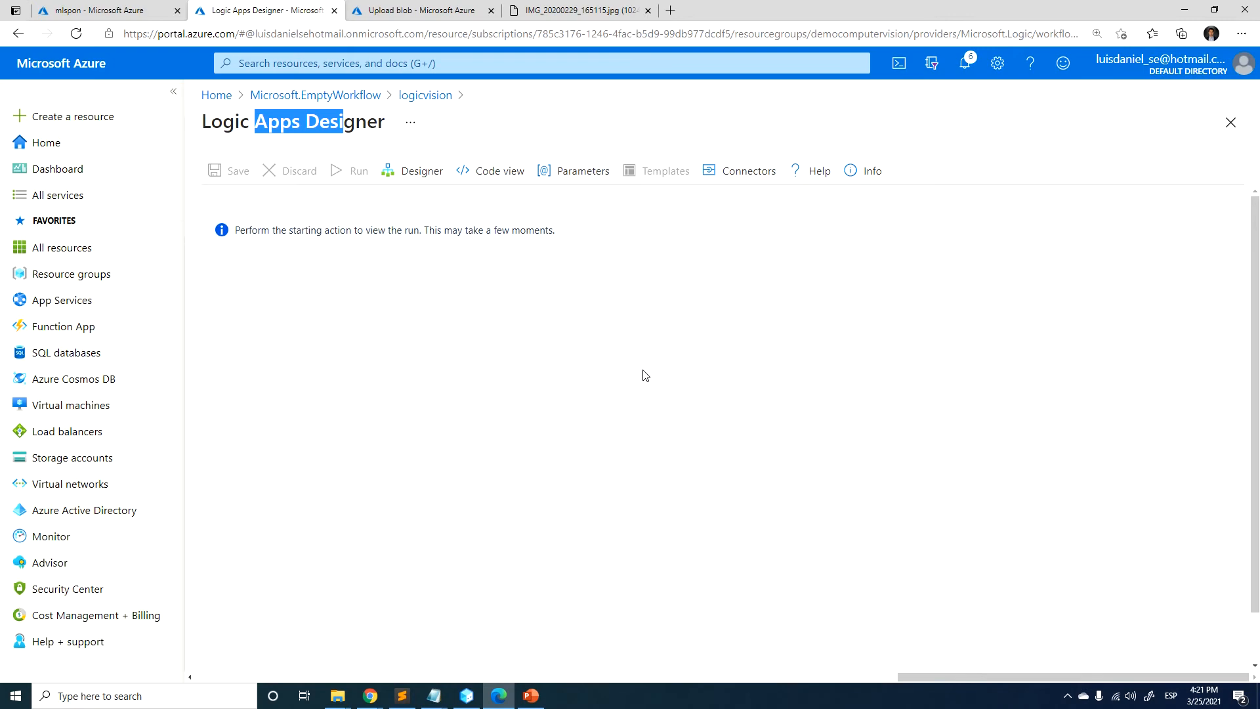
{"action": "left_click", "coordinate": [718, 350]}
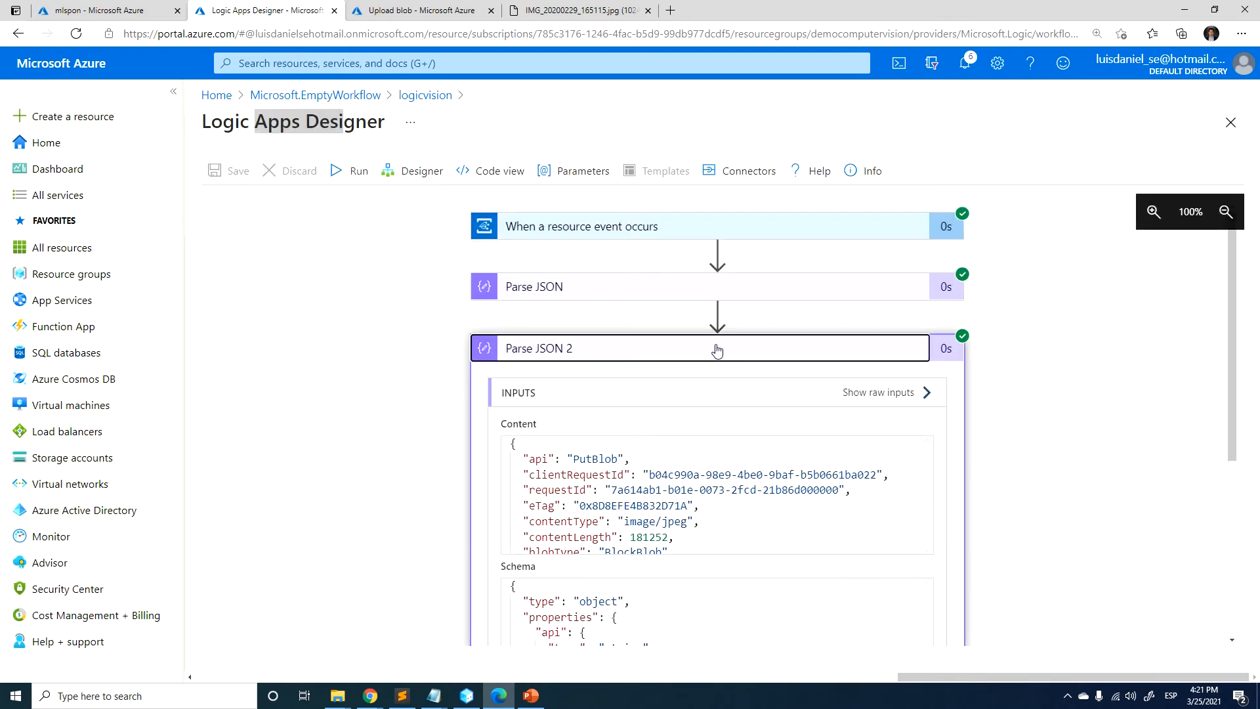
{"action": "scroll", "coordinate": [717, 350], "scroll_direction": "down", "scroll_amount": 2}
{"action": "scroll", "coordinate": [638, 382], "scroll_direction": "down", "scroll_amount": 3}
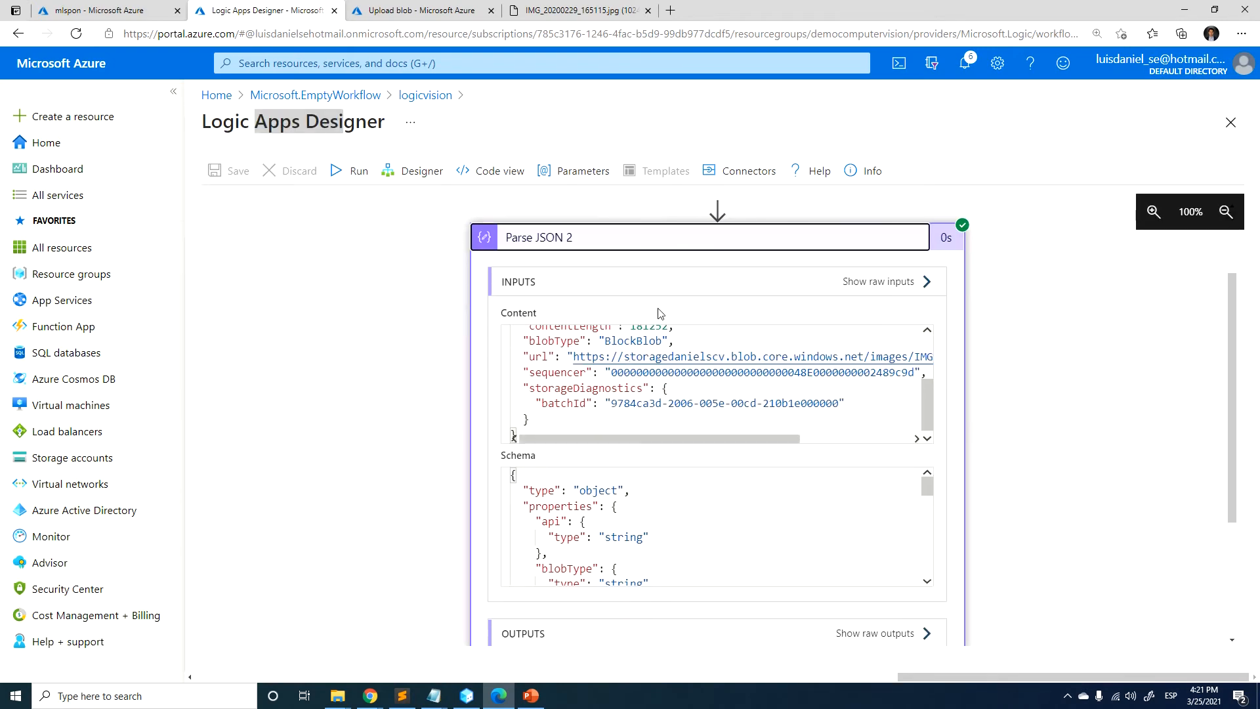
{"action": "scroll", "coordinate": [660, 313], "scroll_direction": "down", "scroll_amount": 3}
{"action": "scroll", "coordinate": [619, 543], "scroll_direction": "down", "scroll_amount": 3}
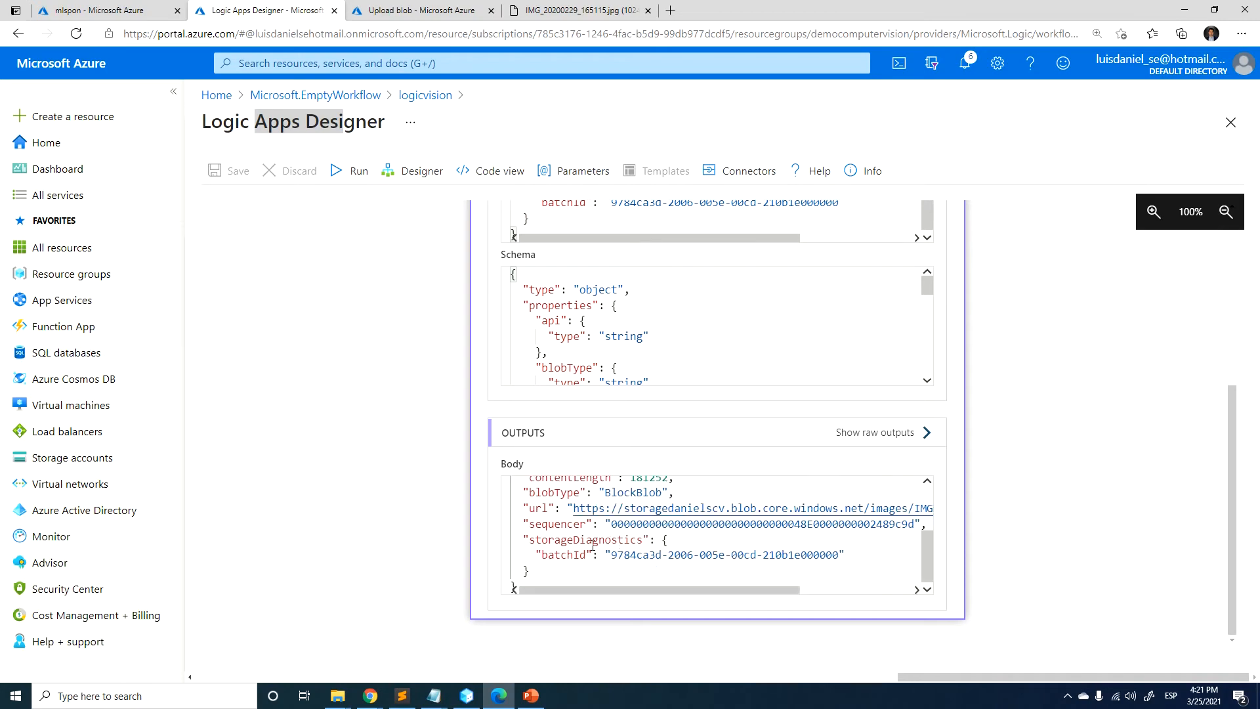
{"action": "scroll", "coordinate": [583, 306], "scroll_direction": "up", "scroll_amount": 5}
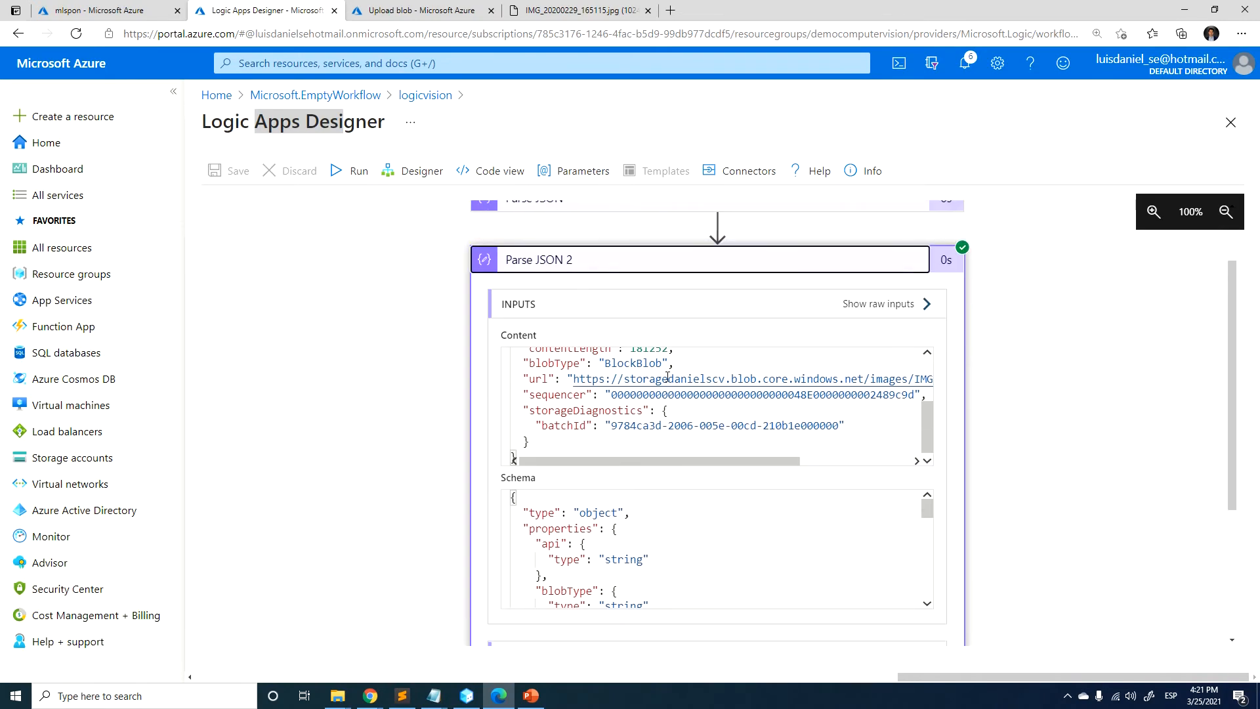
{"action": "left_click", "coordinate": [579, 276]}
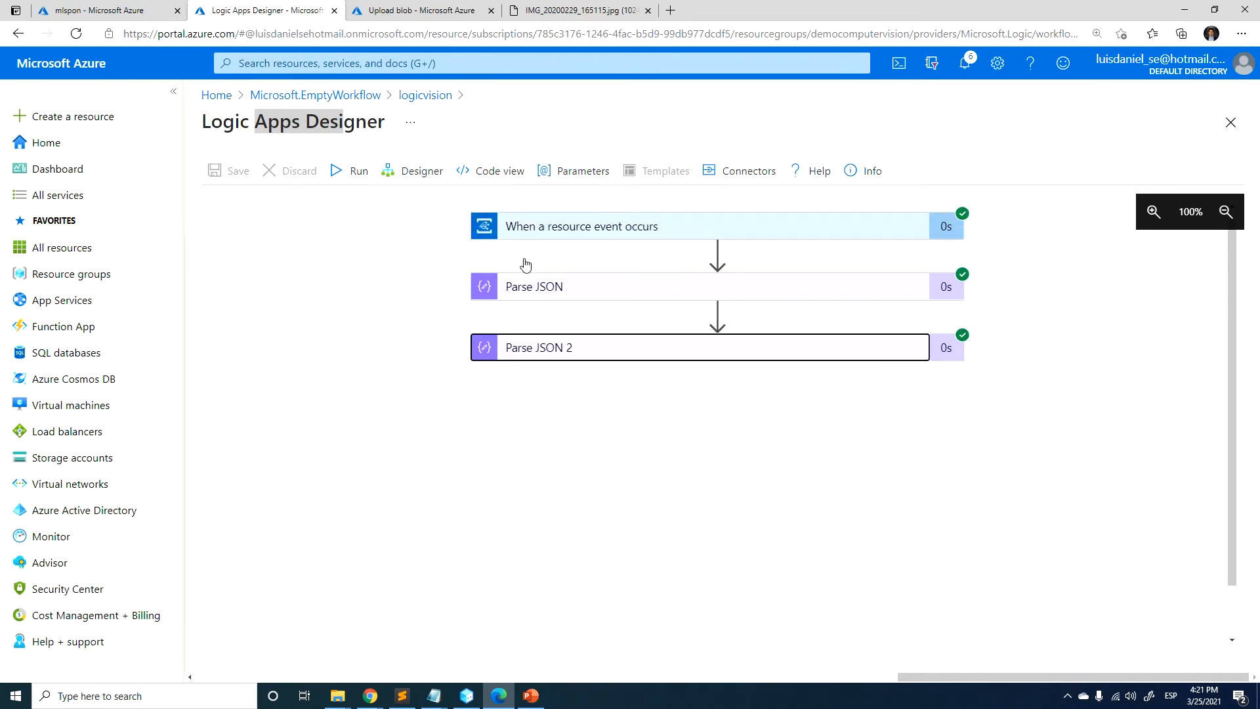
- Open portal.azure.com in a new browser tab, search for "computer vision", and start creating the Marketplace Computer Vision resource
{"action": "left_click", "coordinate": [670, 10]}
{"action": "type", "text": "https://portal.azure.com"}
{"action": "key", "text": "Return"}
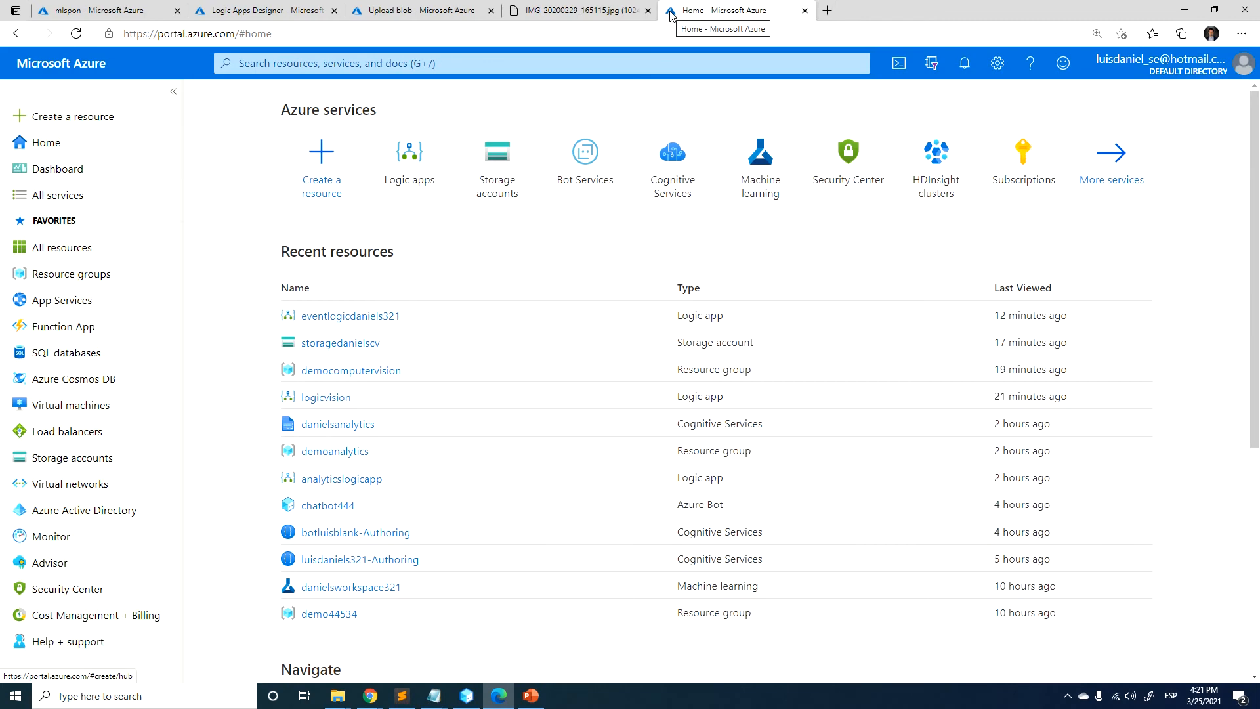
{"action": "left_click", "coordinate": [404, 62]}
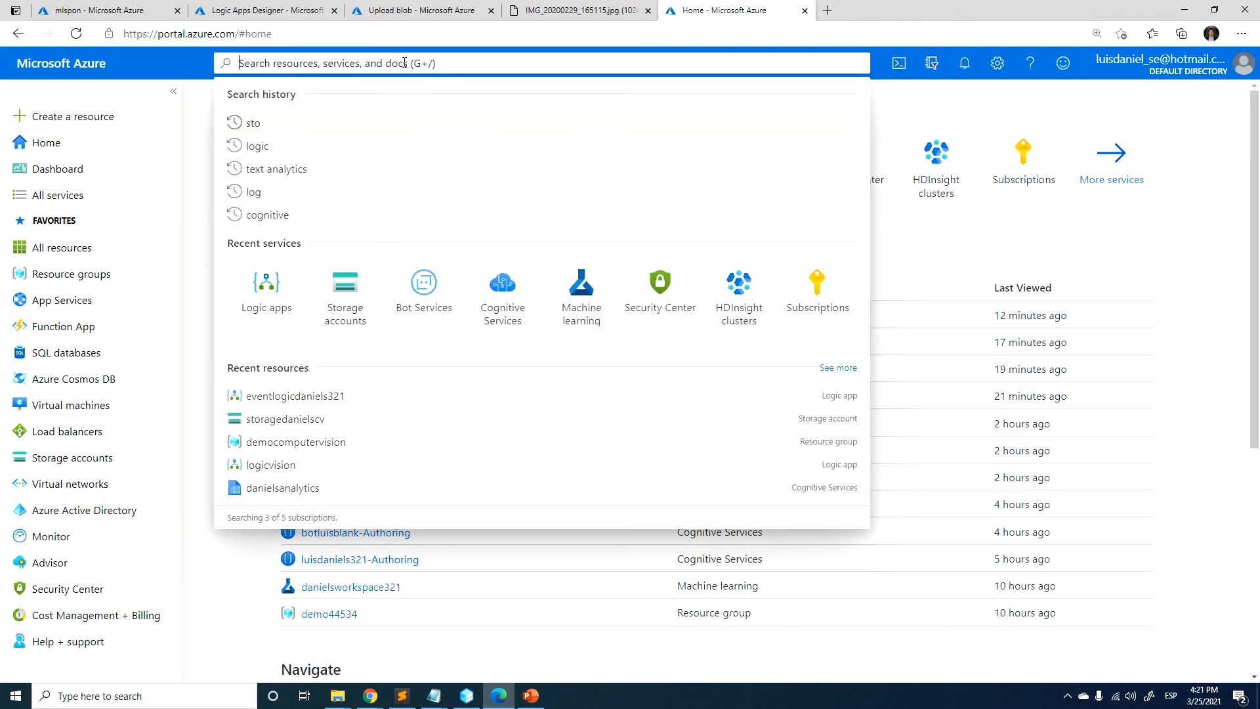
{"action": "type", "text": "compuit"}
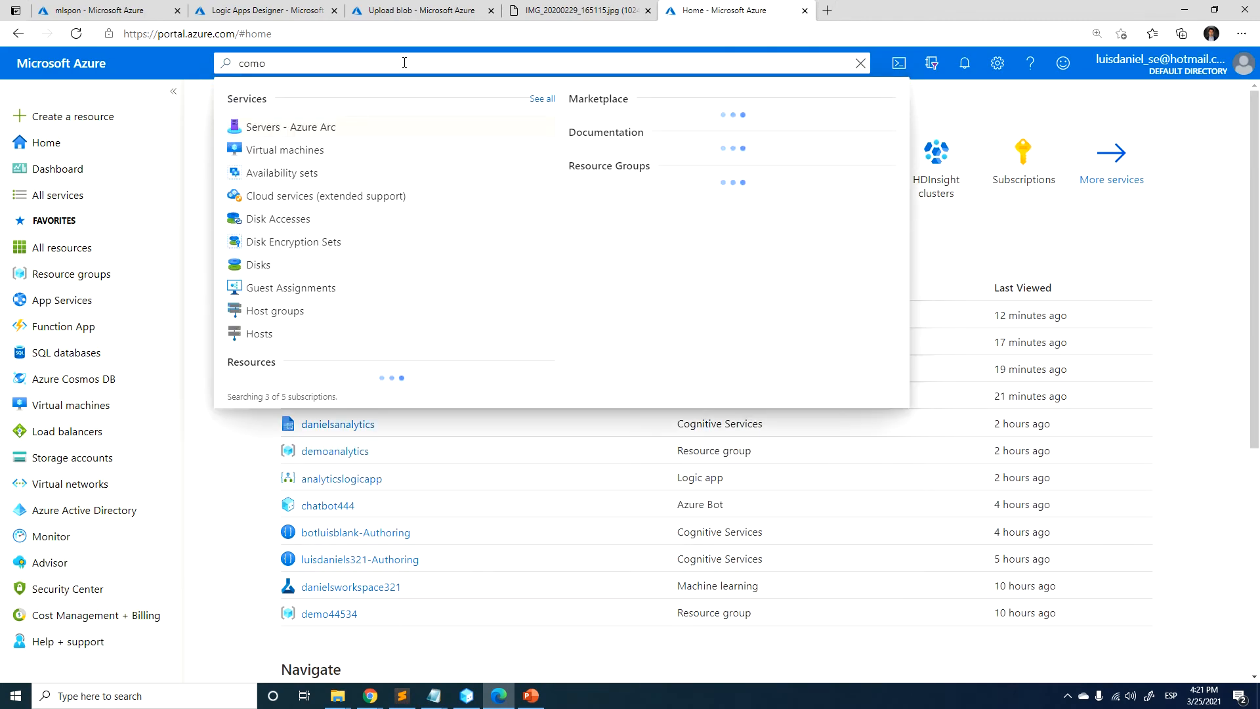
{"action": "key", "text": "BackSpace"}
{"action": "key", "text": "BackSpace"}
{"action": "type", "text": "ter vision"}
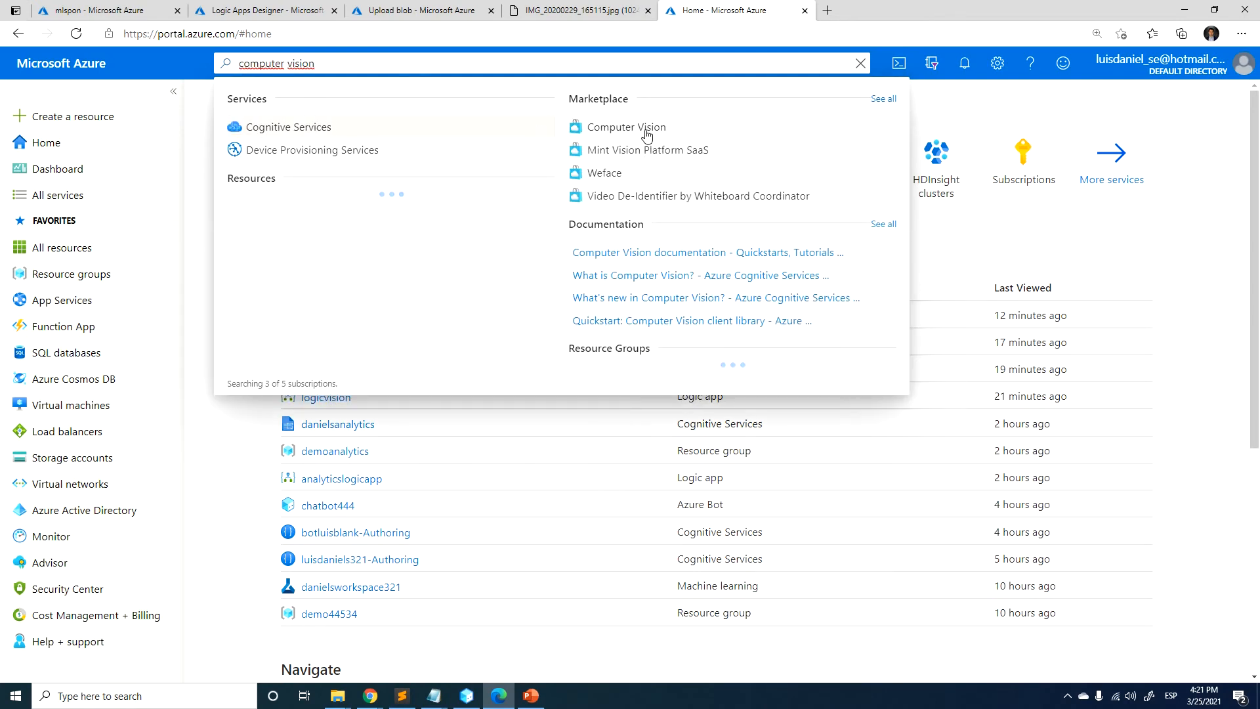
{"action": "left_click", "coordinate": [629, 131]}
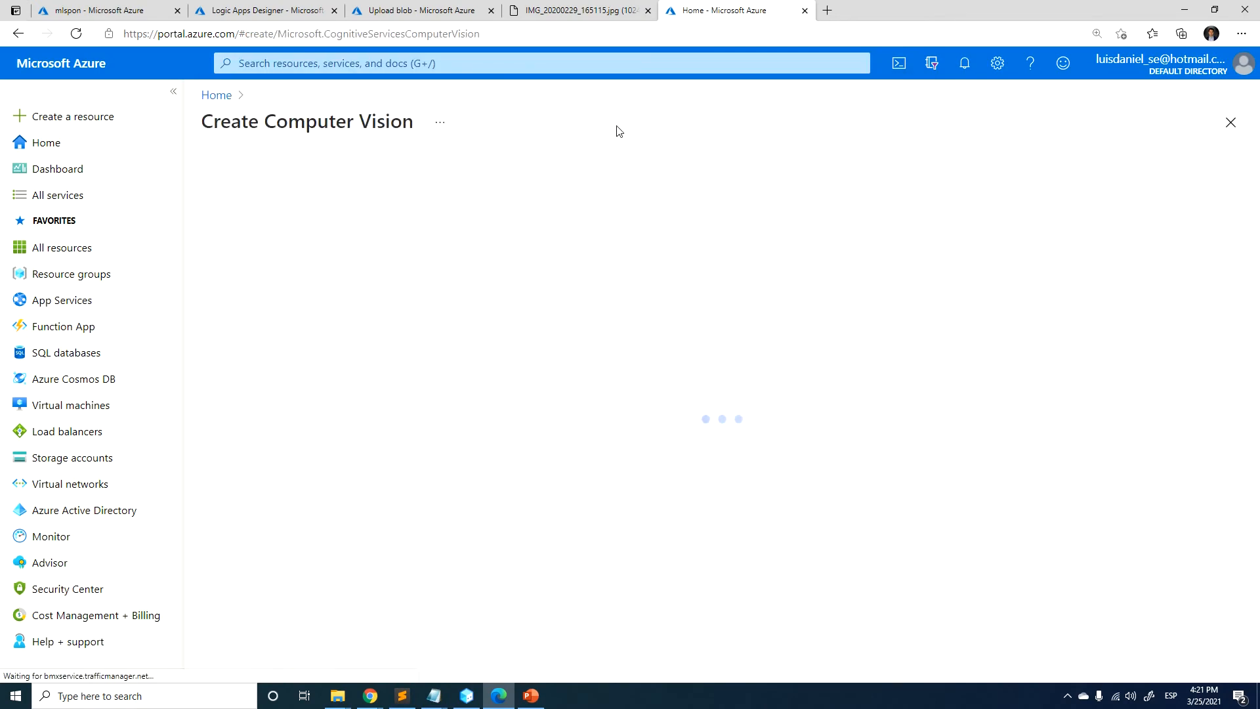
- Configure the Computer Vision resource with resource group democomputervision, name danielscvlogic, and pricing tier Standard S1 (10 Calls per second)
{"action": "left_click", "coordinate": [463, 398]}
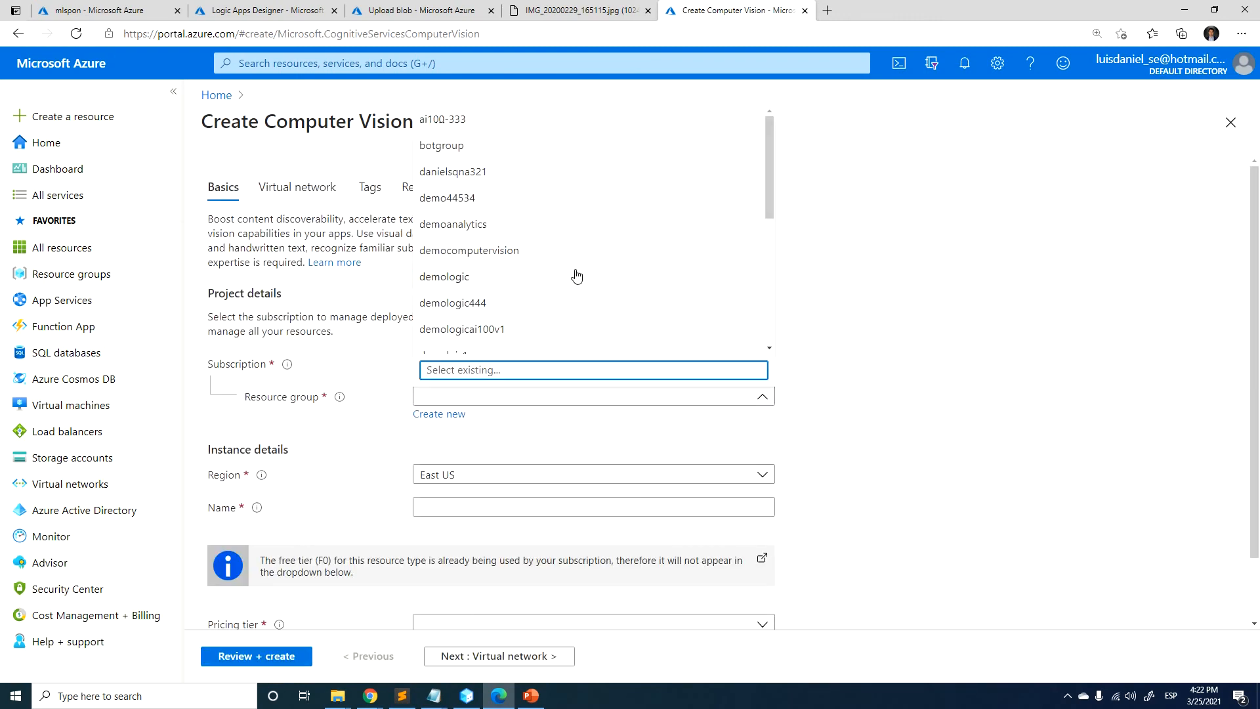
{"action": "left_click", "coordinate": [497, 252]}
{"action": "left_click", "coordinate": [467, 508]}
{"action": "type", "text": "da"}
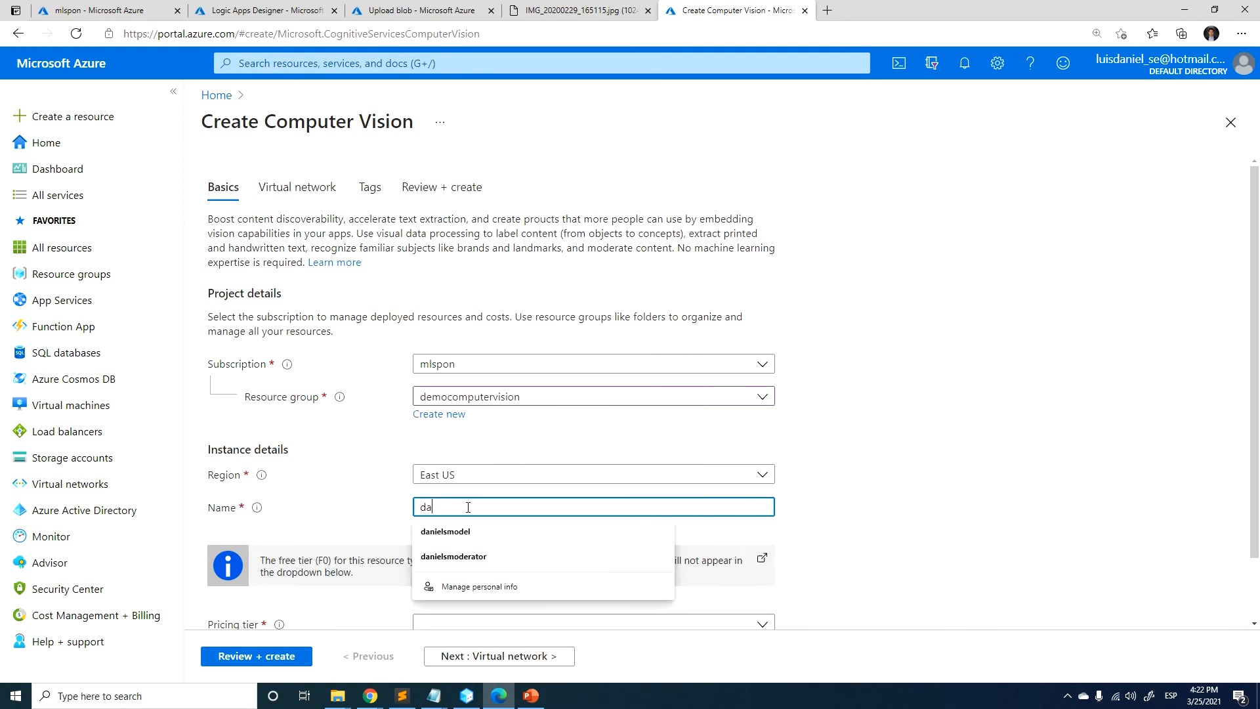
{"action": "type", "text": "nielscv"}
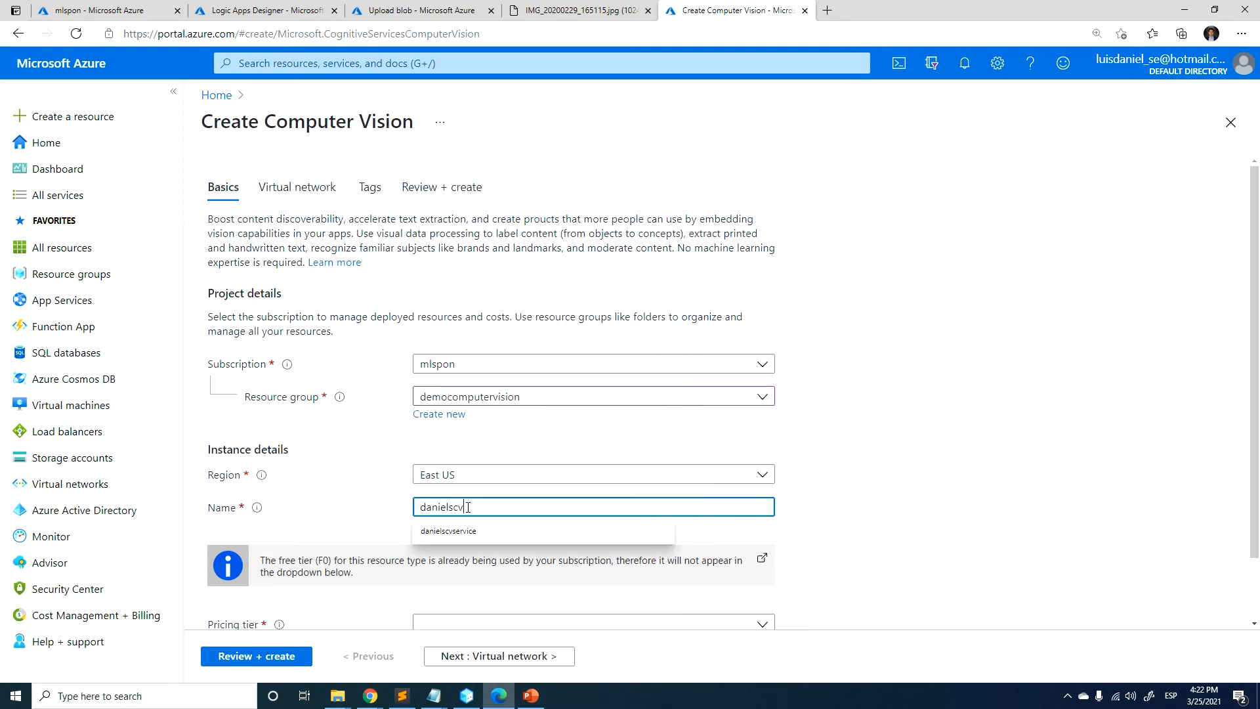
{"action": "type", "text": "logic"}
{"action": "scroll", "coordinate": [538, 453], "scroll_direction": "down", "scroll_amount": 1}
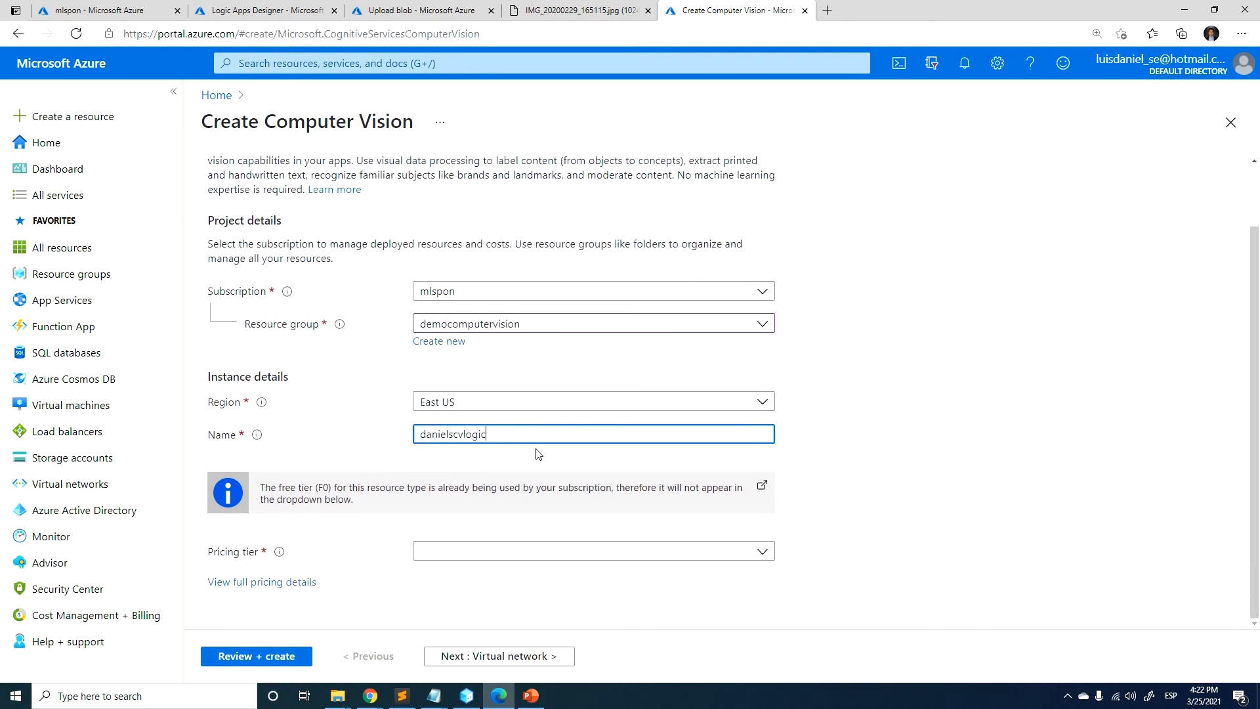
{"action": "left_click", "coordinate": [454, 552]}
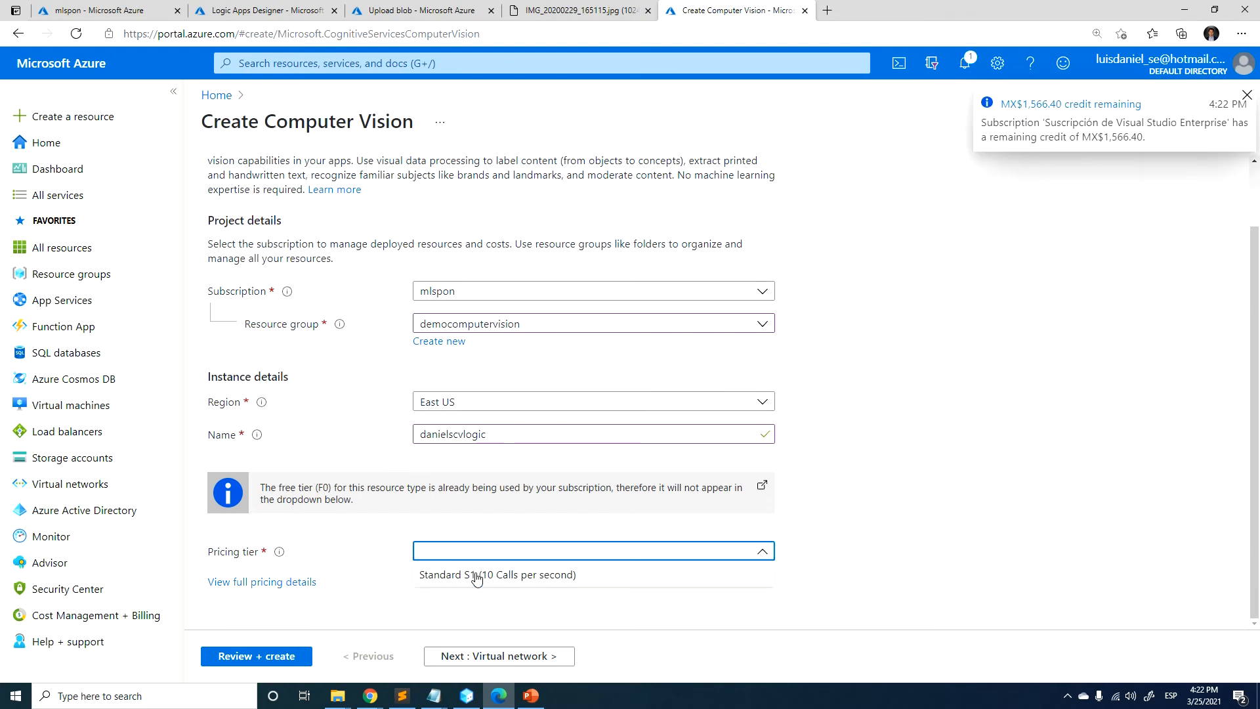
{"action": "left_click", "coordinate": [478, 576]}
- Review and create the Computer Vision resource, and open it once it is deployed
{"action": "left_click", "coordinate": [294, 655]}
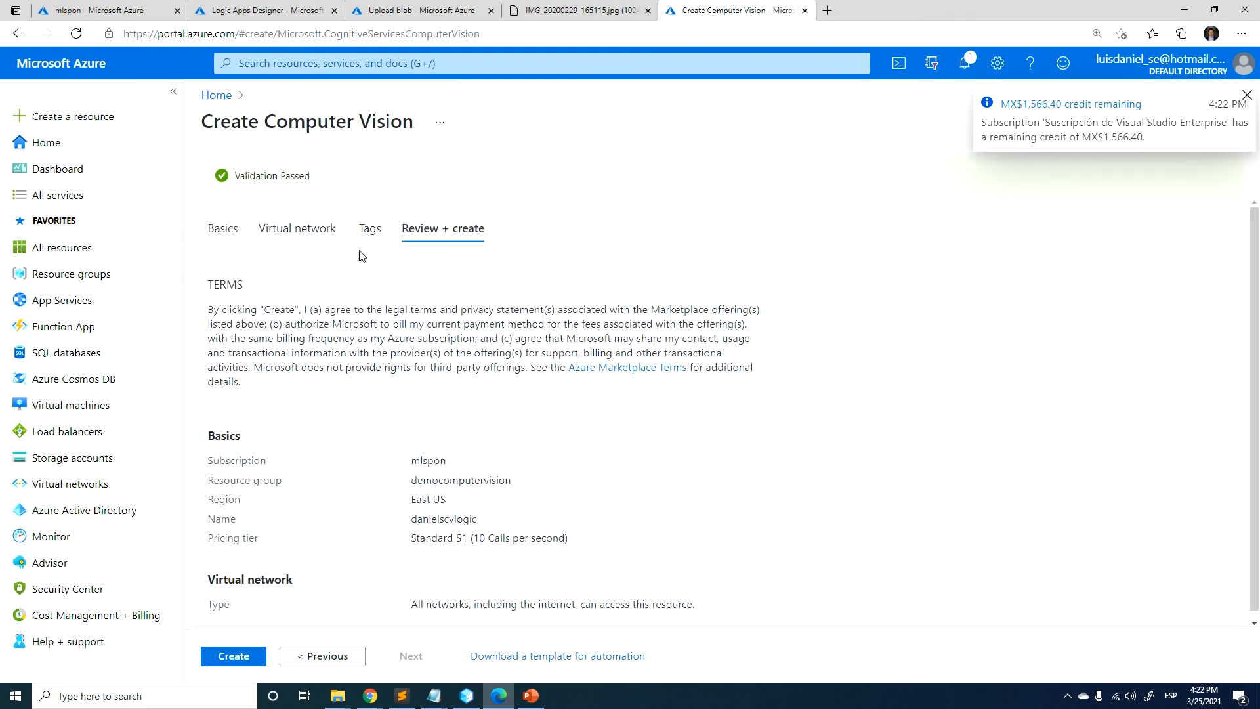
{"action": "left_click", "coordinate": [238, 655]}
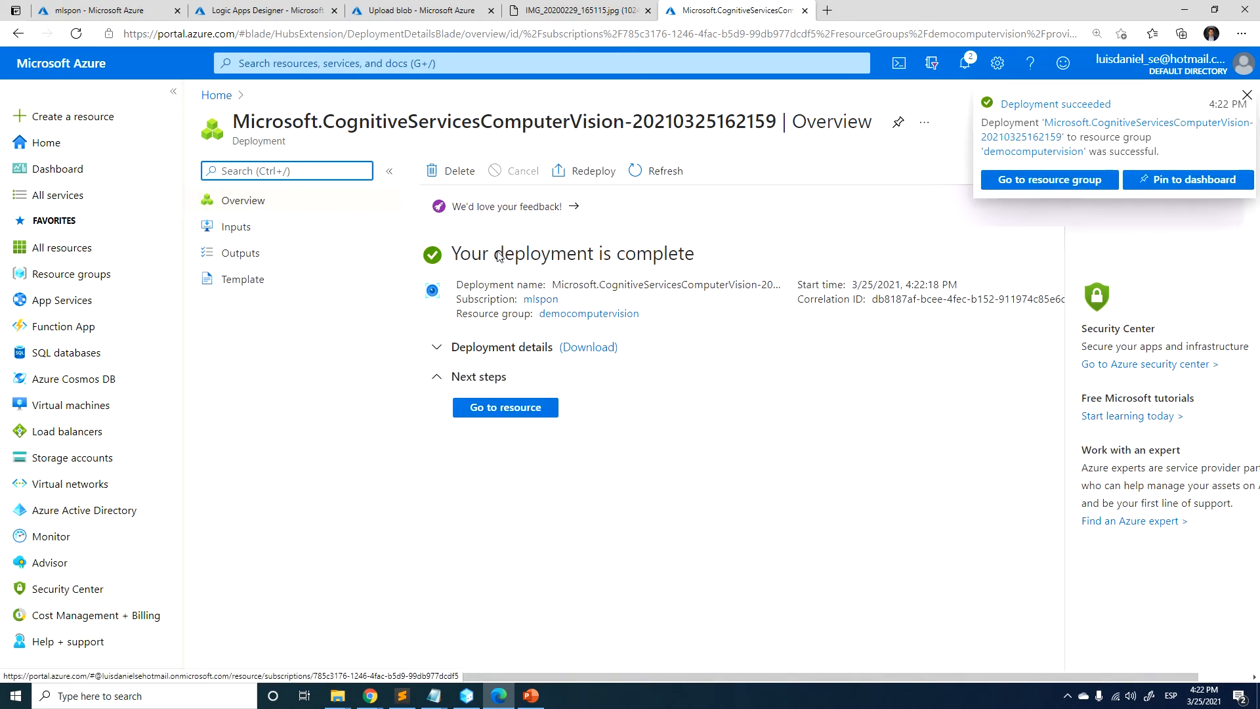
{"action": "left_click", "coordinate": [502, 484]}
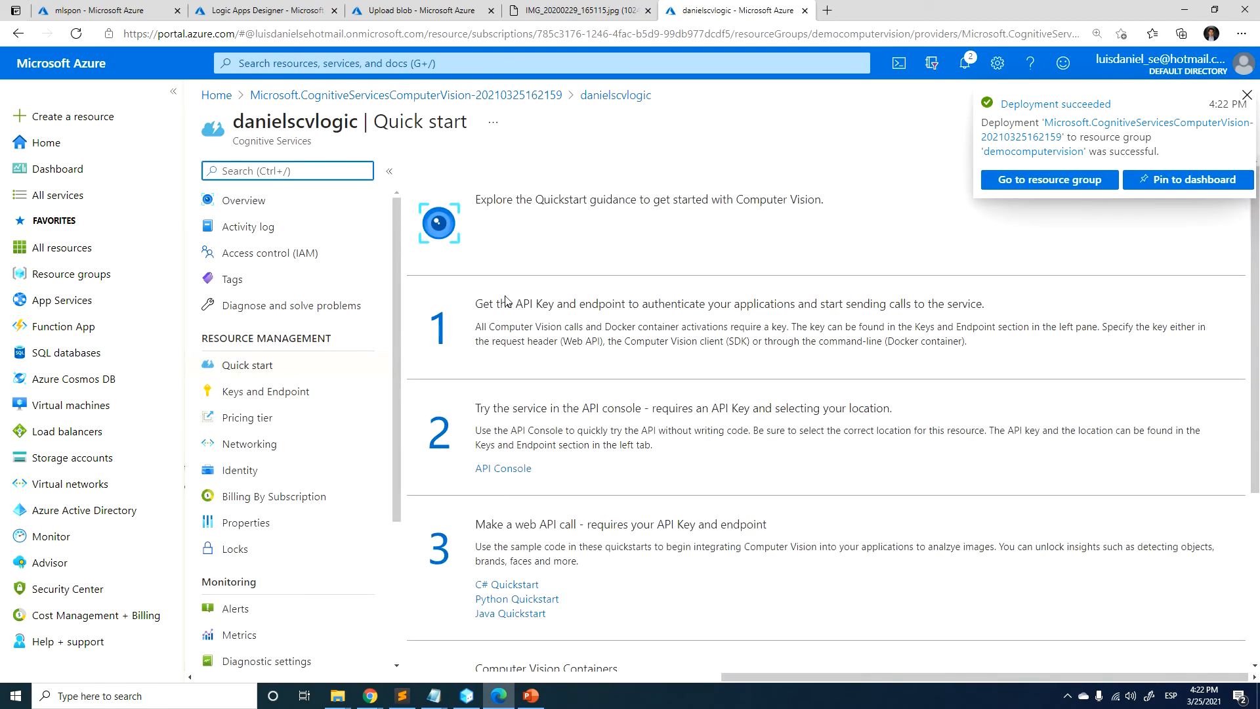
- Reopen the logic app for editing and add the Computer Vision API Analyze Image action after Parse JSON 2
{"action": "left_click", "coordinate": [301, 17]}
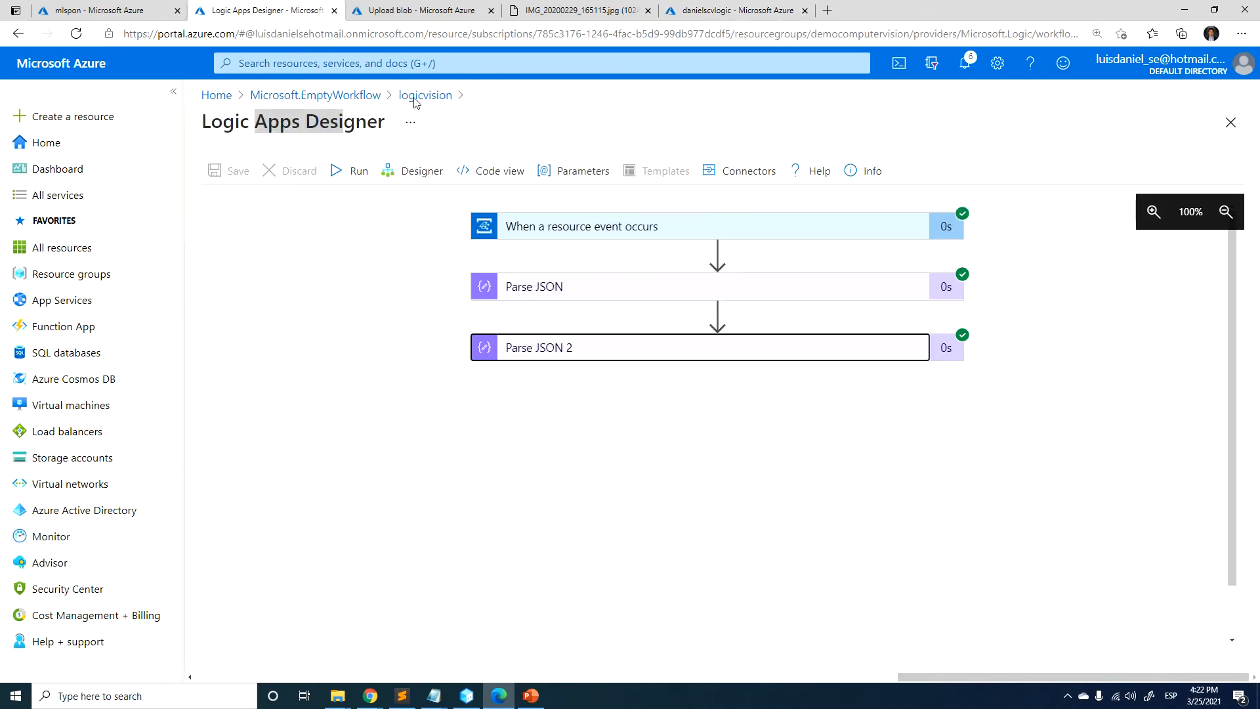
{"action": "left_click", "coordinate": [683, 349]}
{"action": "left_click", "coordinate": [425, 172]}
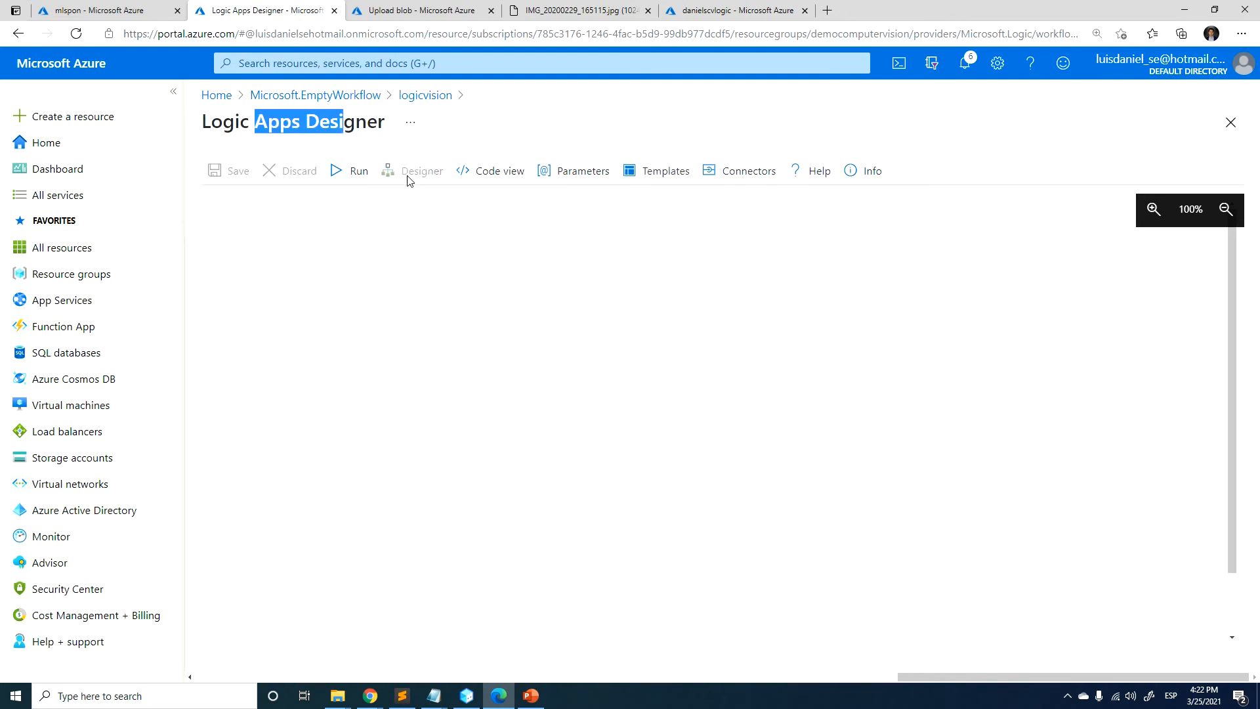
{"action": "left_click", "coordinate": [715, 421]}
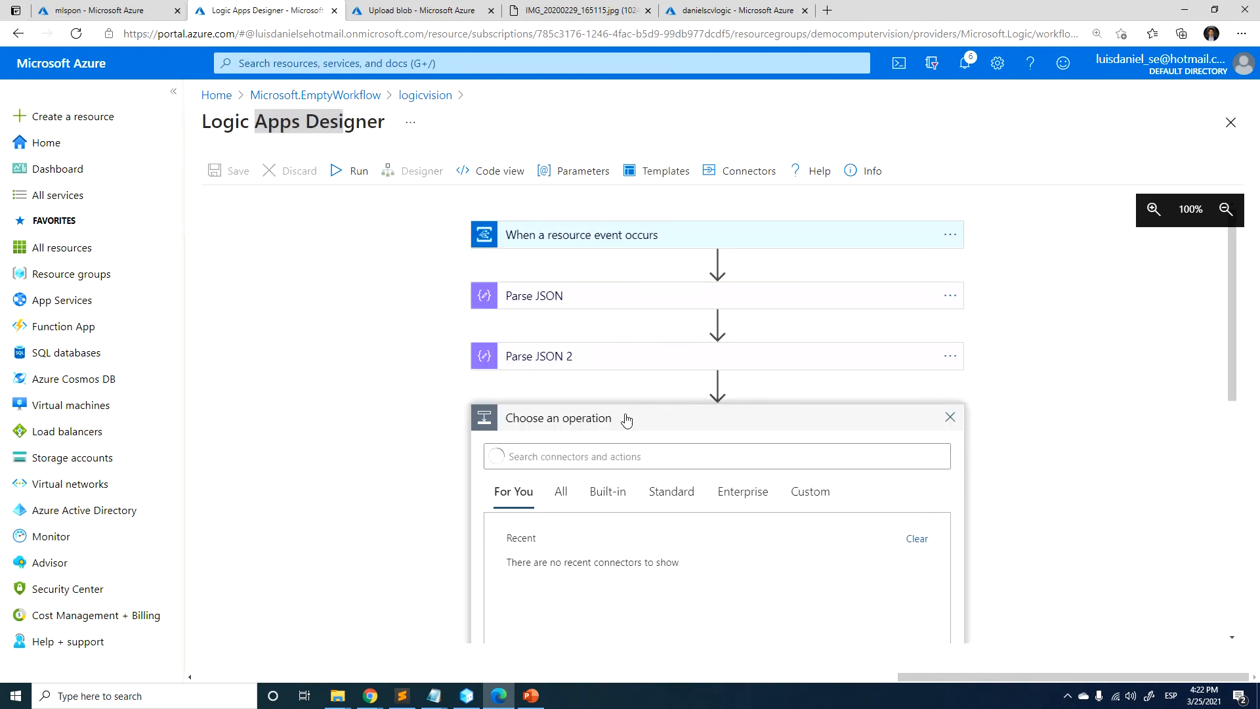
{"action": "type", "text": "computer vision"}
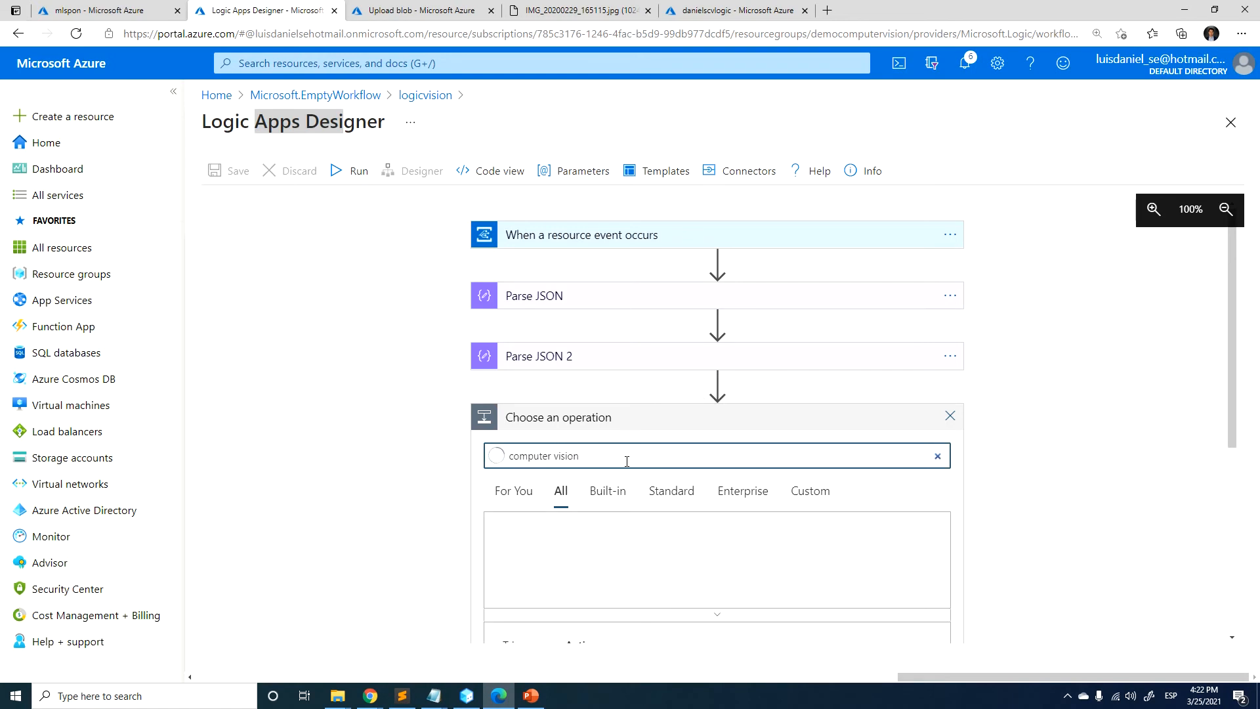
{"action": "scroll", "coordinate": [627, 462], "scroll_direction": "down", "scroll_amount": 2}
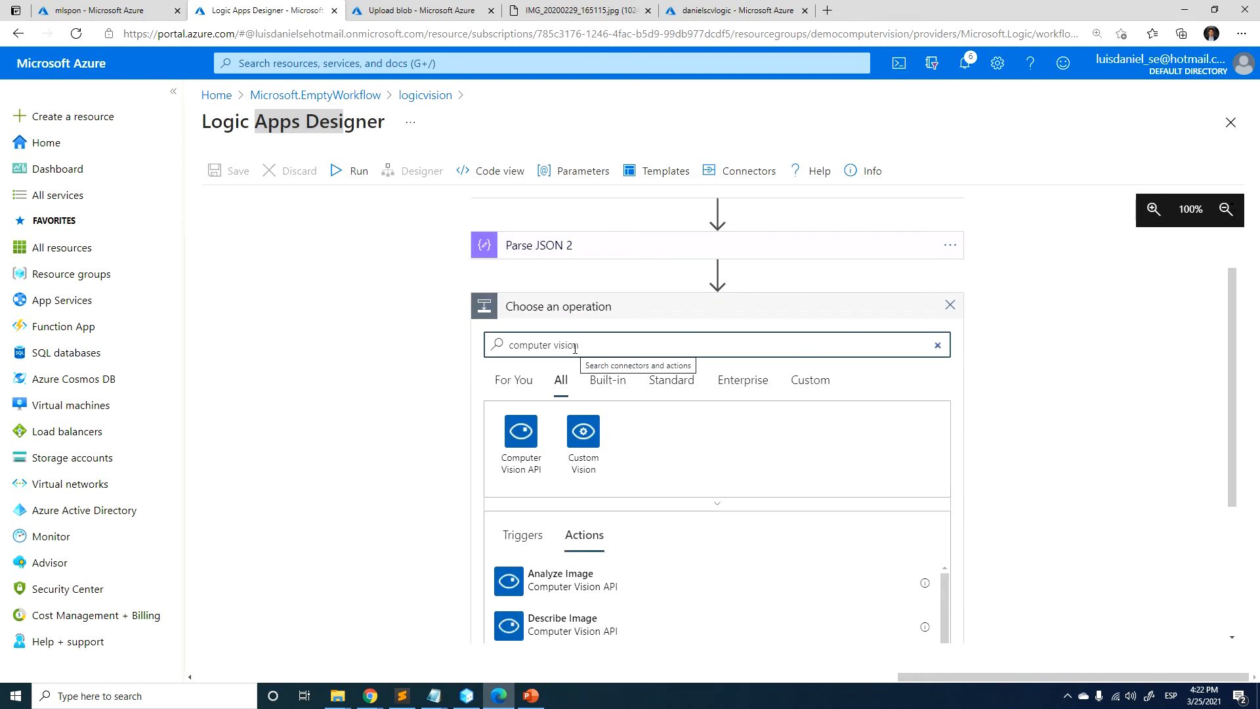
{"action": "left_click", "coordinate": [514, 441]}
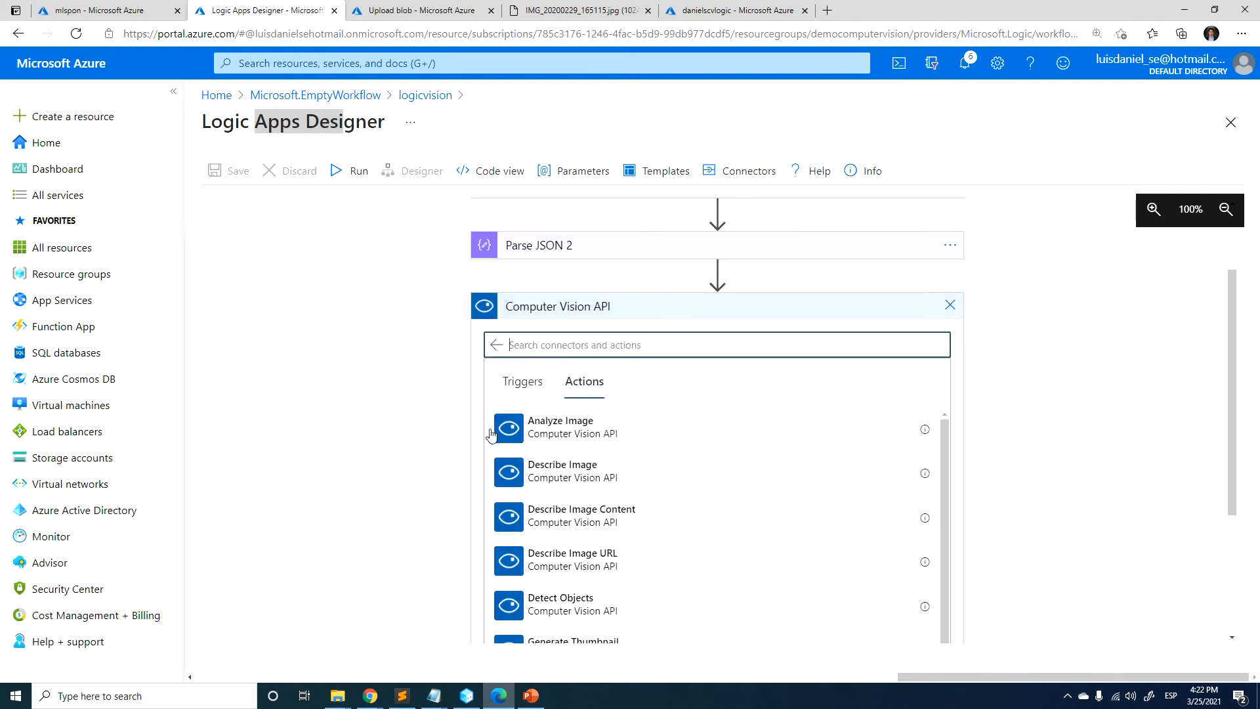
{"action": "left_click", "coordinate": [590, 433]}
{"action": "left_click", "coordinate": [662, 384]}
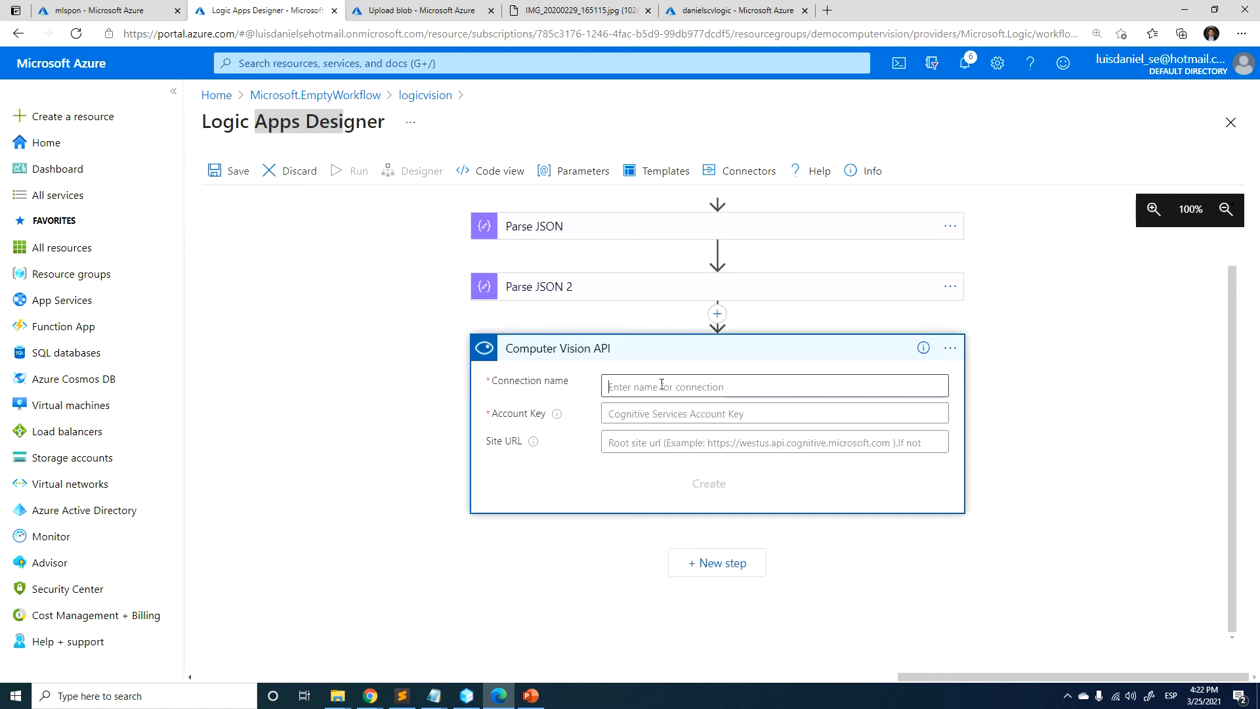
- Name the Computer Vision API connection danielscvonnection and fill its Account Key with Key 1 copied from the danielscvlogic resource
{"action": "type", "text": "danielscvonnection"}
{"action": "left_click", "coordinate": [820, 414]}
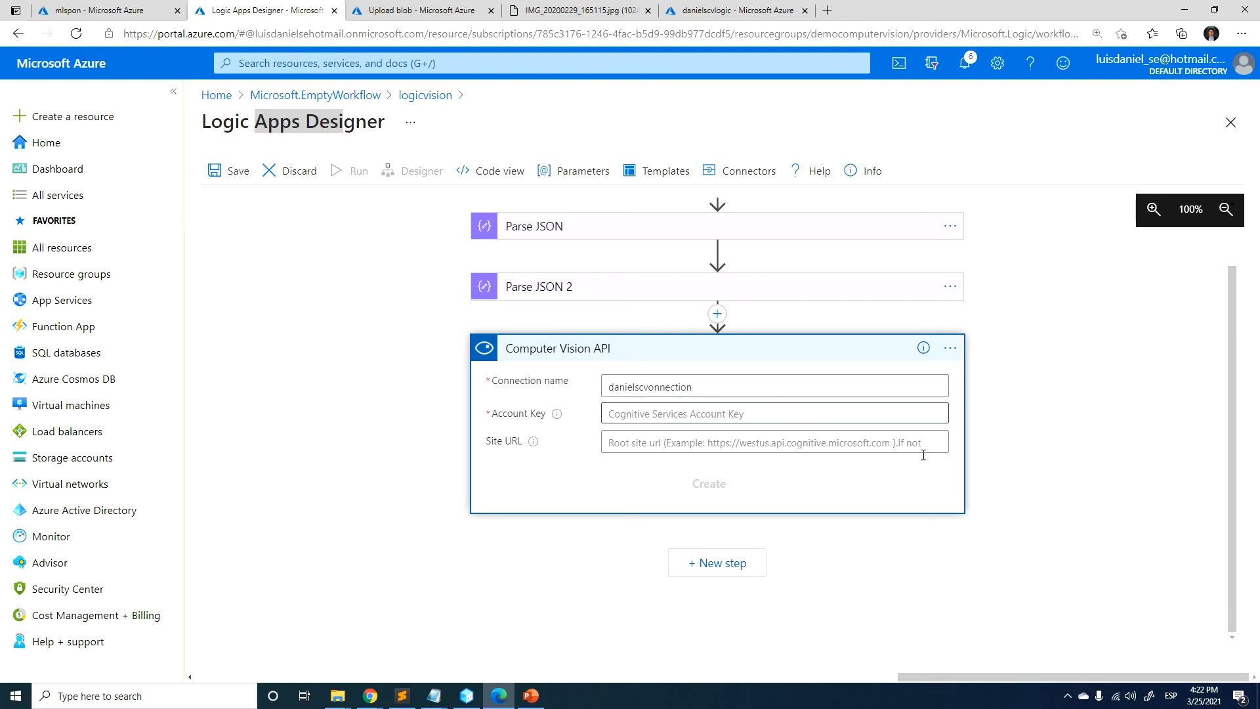
{"action": "left_click", "coordinate": [729, 19]}
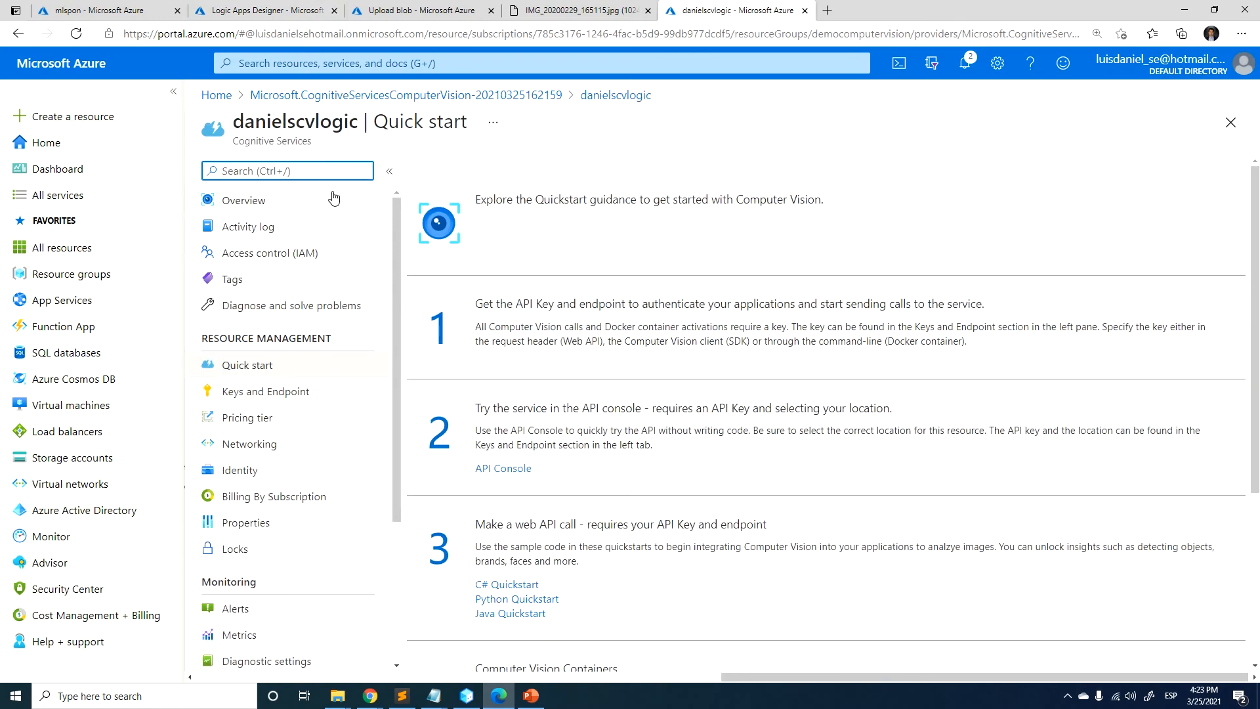
{"action": "left_click_drag", "start_coordinate": [242, 336], "coordinate": [326, 341]}
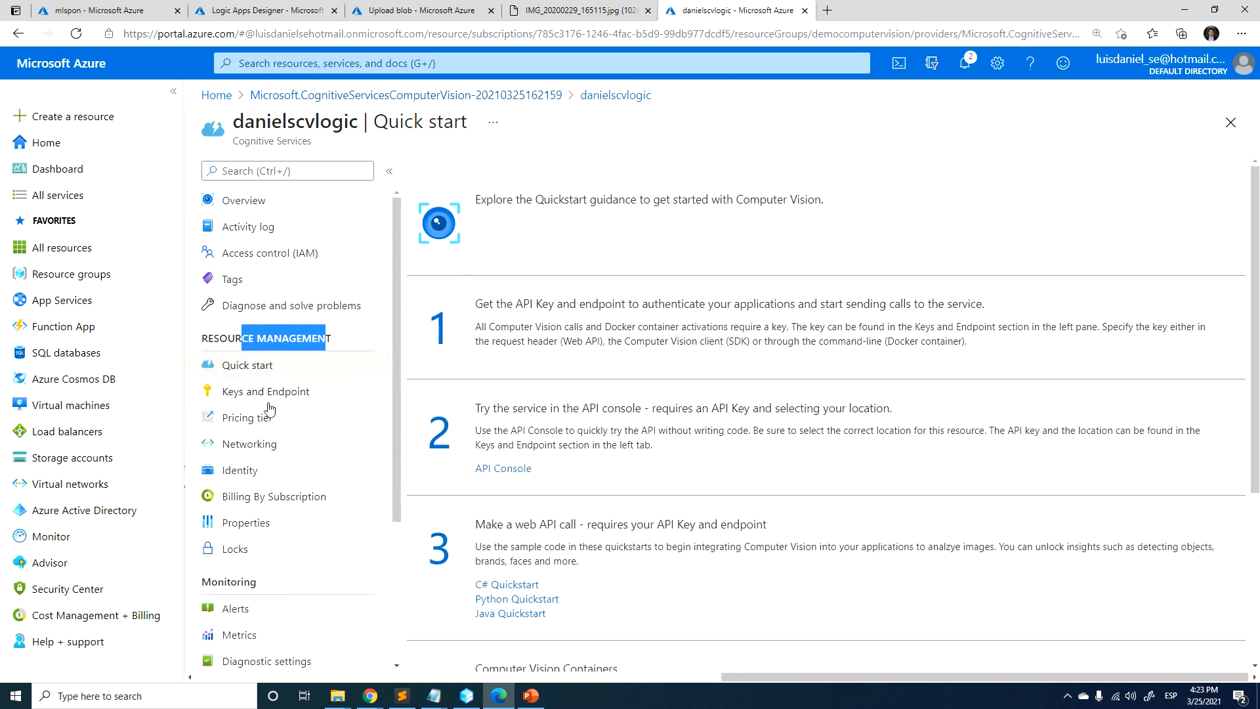
{"action": "left_click", "coordinate": [264, 393]}
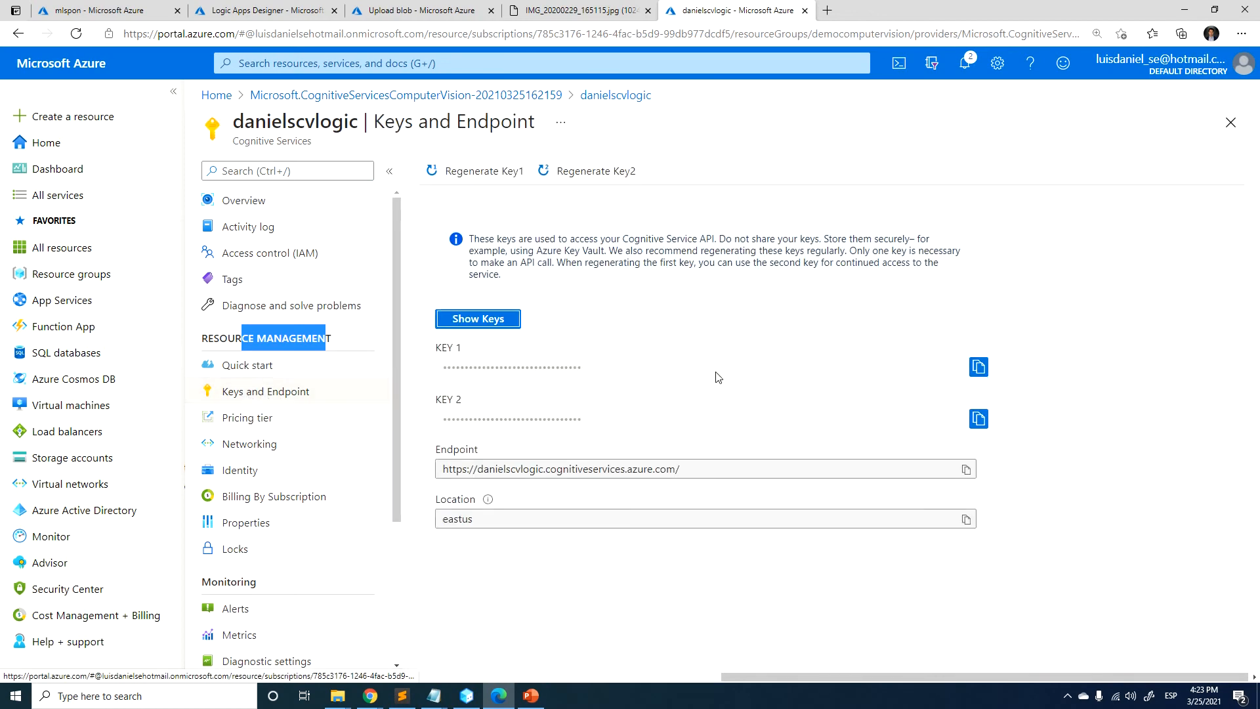
{"action": "left_click", "coordinate": [978, 366]}
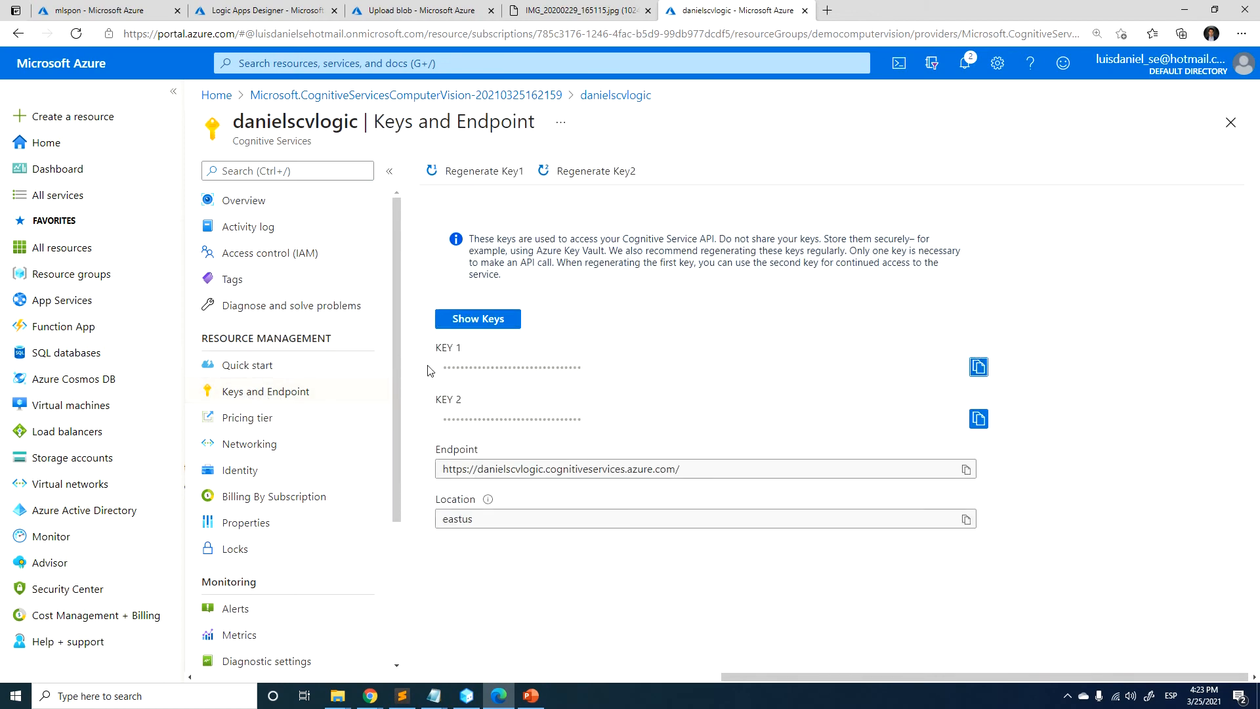
{"action": "left_click", "coordinate": [979, 368]}
{"action": "left_click", "coordinate": [260, 12]}
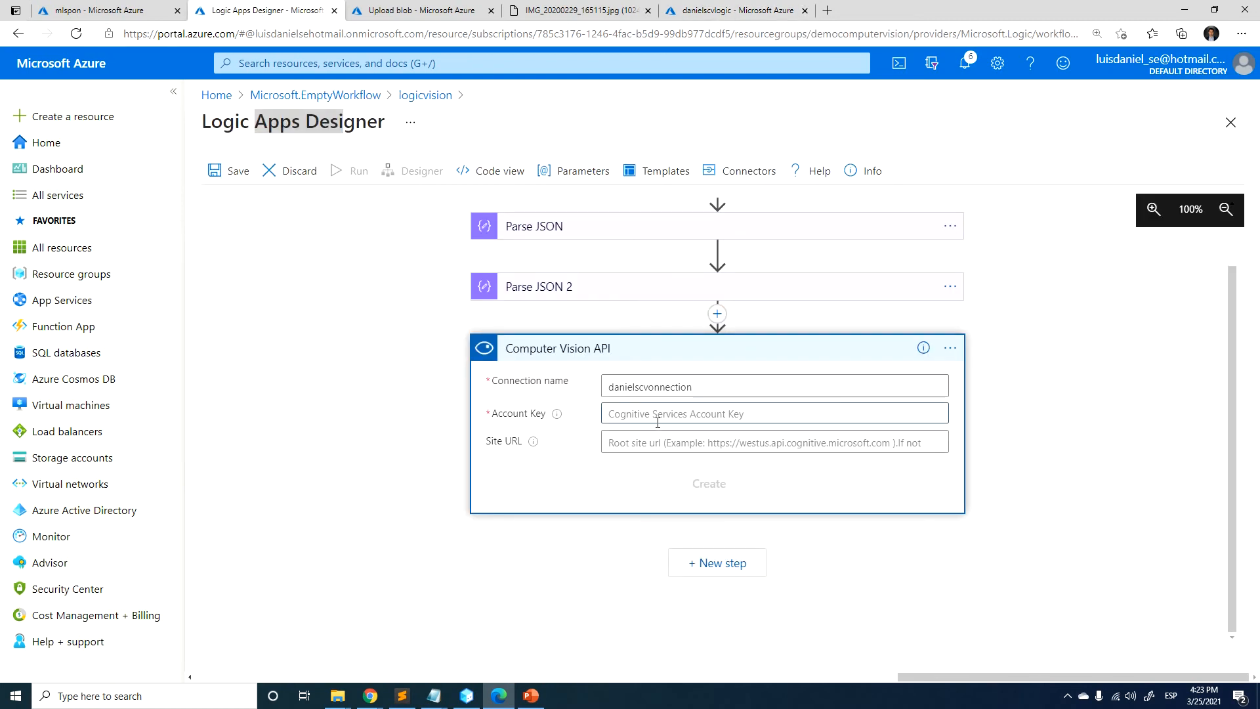
{"action": "key", "text": "ctrl+v"}
{"action": "left_click", "coordinate": [649, 444]}
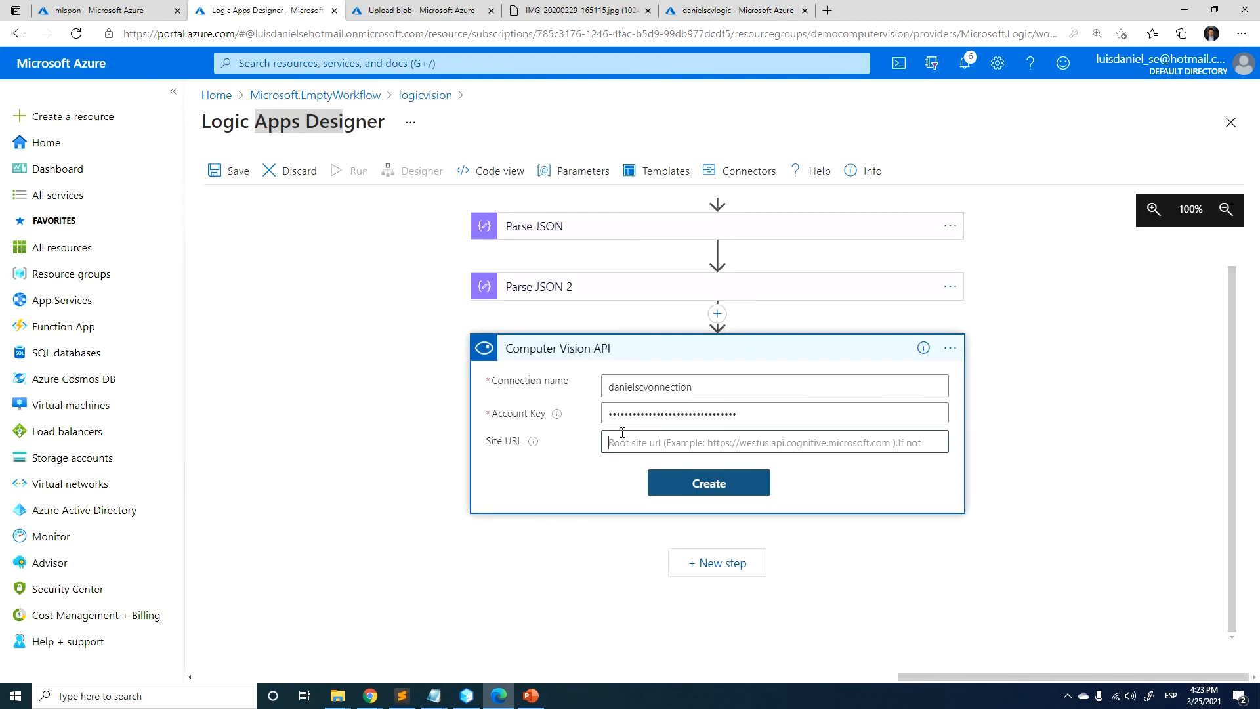
{"action": "left_click", "coordinate": [735, 11]}
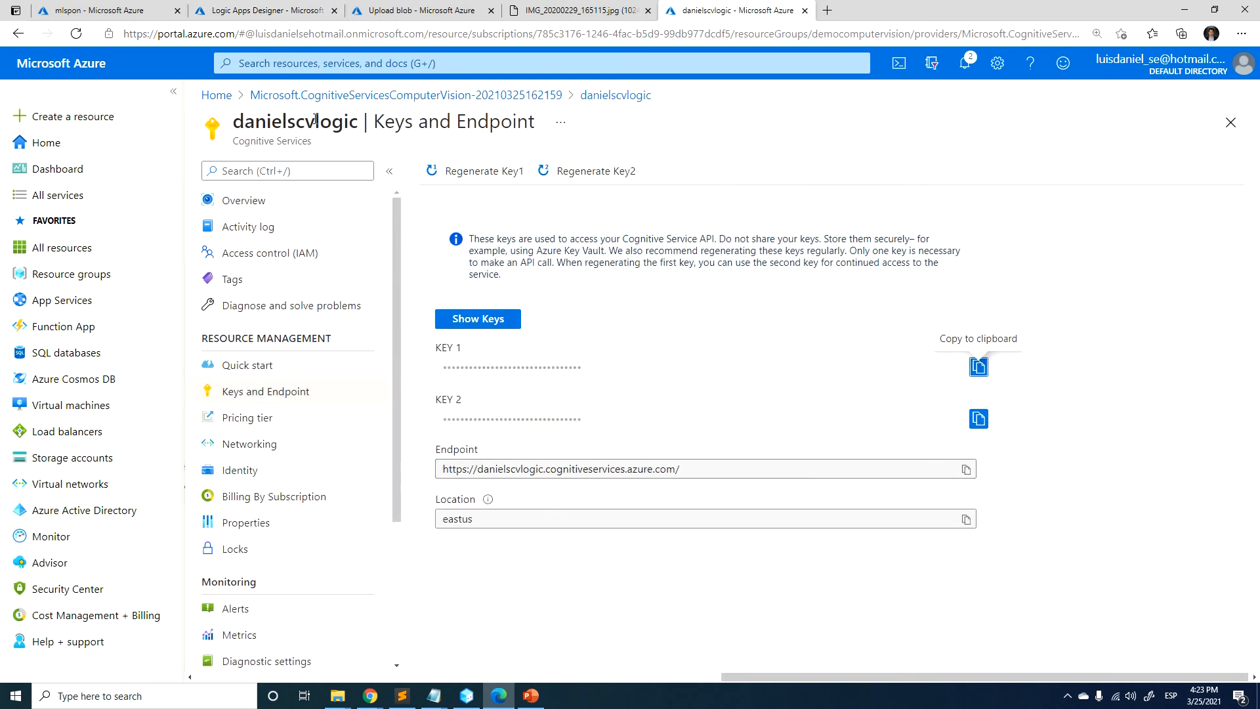
{"action": "left_click", "coordinate": [967, 471]}
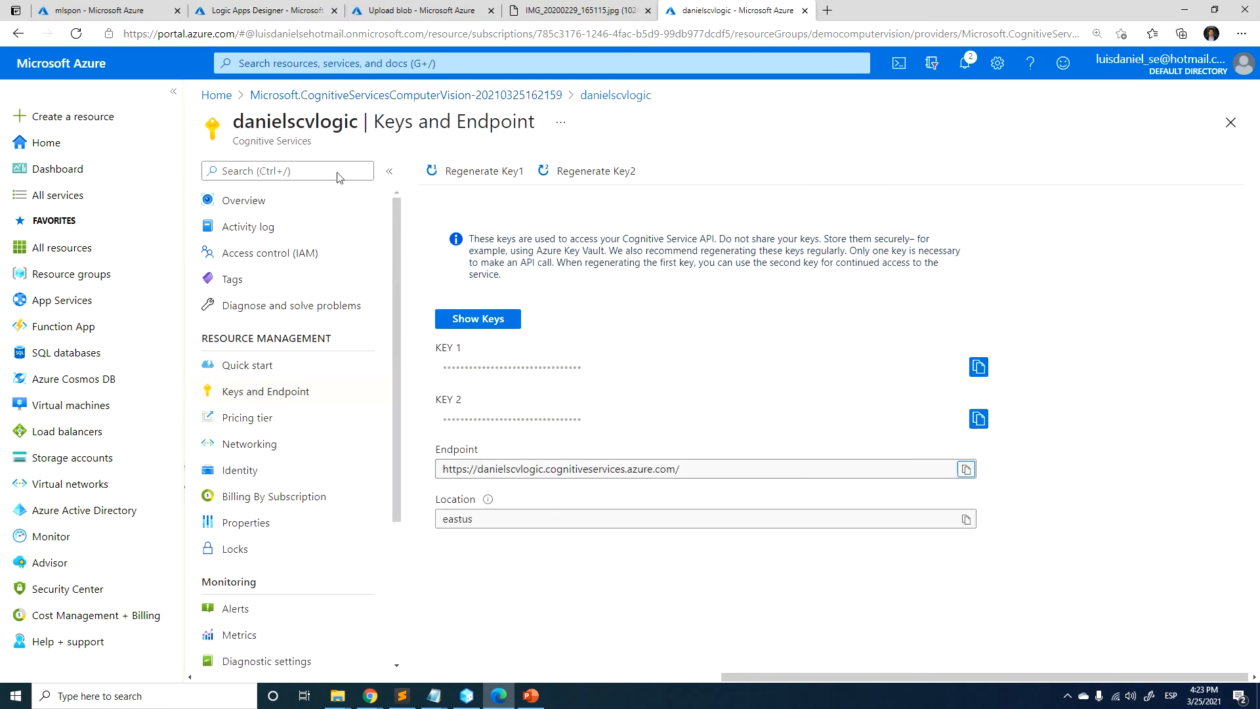
{"action": "left_click", "coordinate": [239, 8]}
{"action": "left_click", "coordinate": [694, 437]}
{"action": "key", "text": "ctrl+v"}
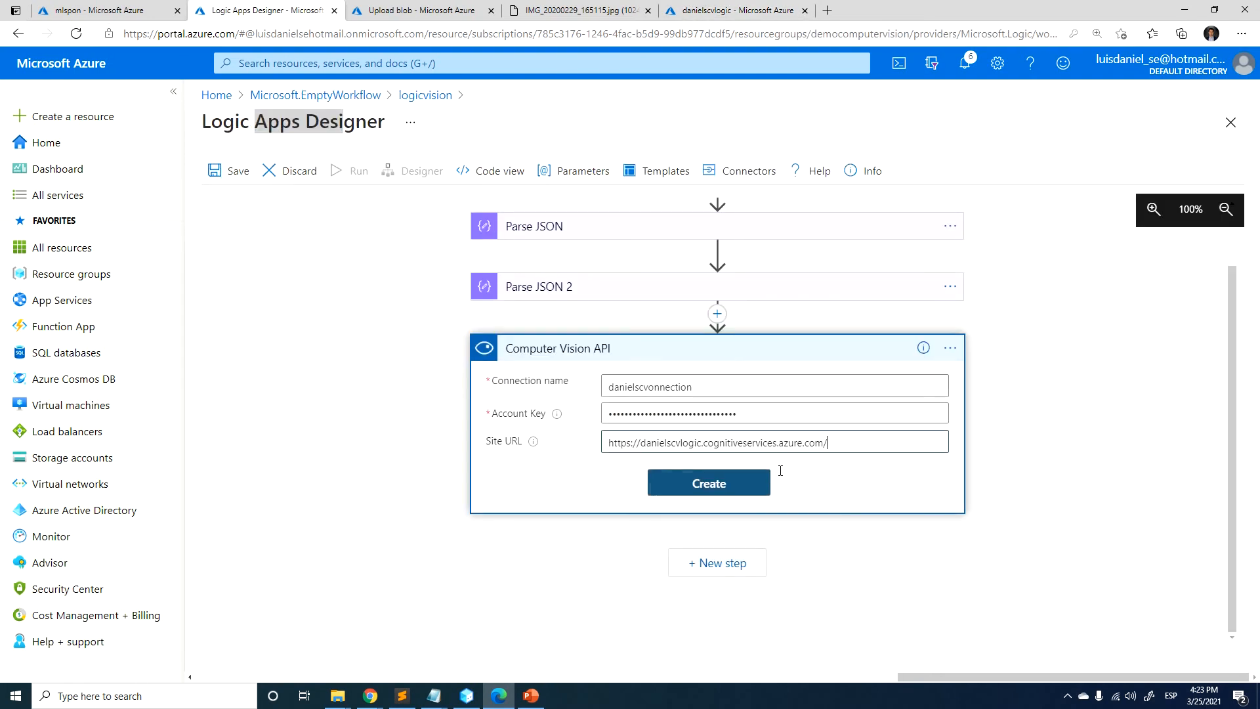
{"action": "left_click", "coordinate": [708, 492]}
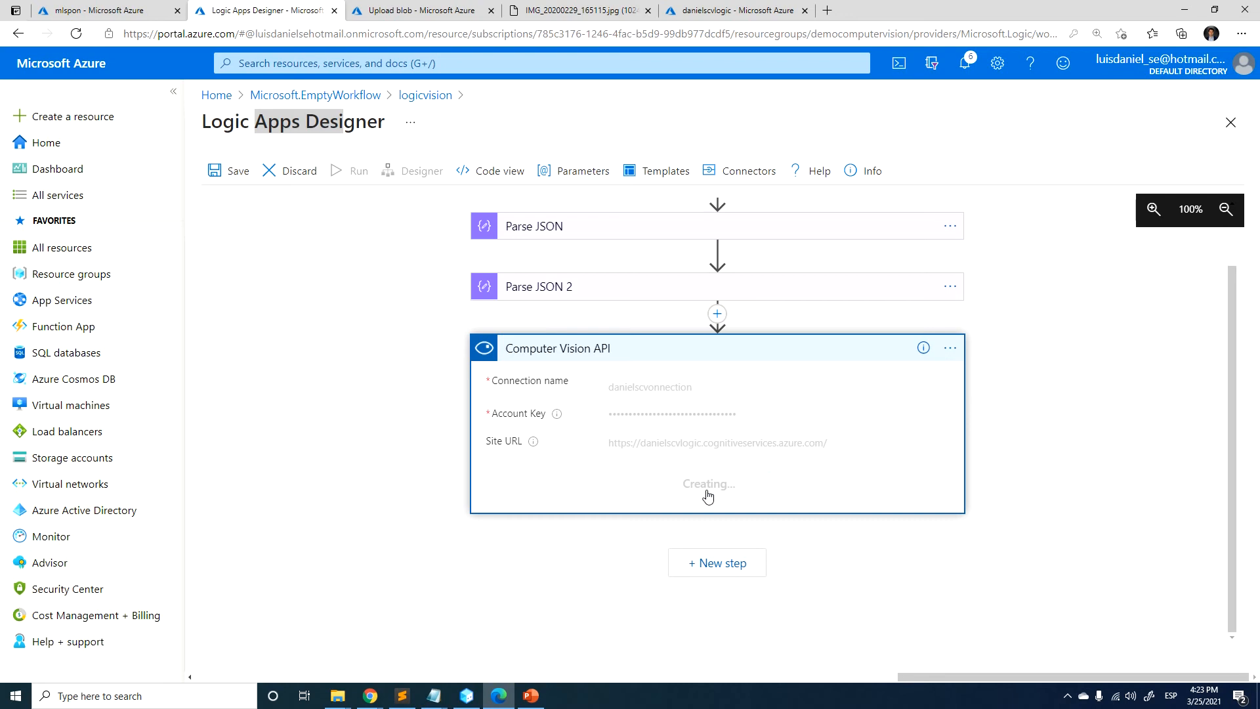
- Set the Analyze Image action's Image Source to Image URL and add the Image URL parameter
{"action": "left_click", "coordinate": [802, 388]}
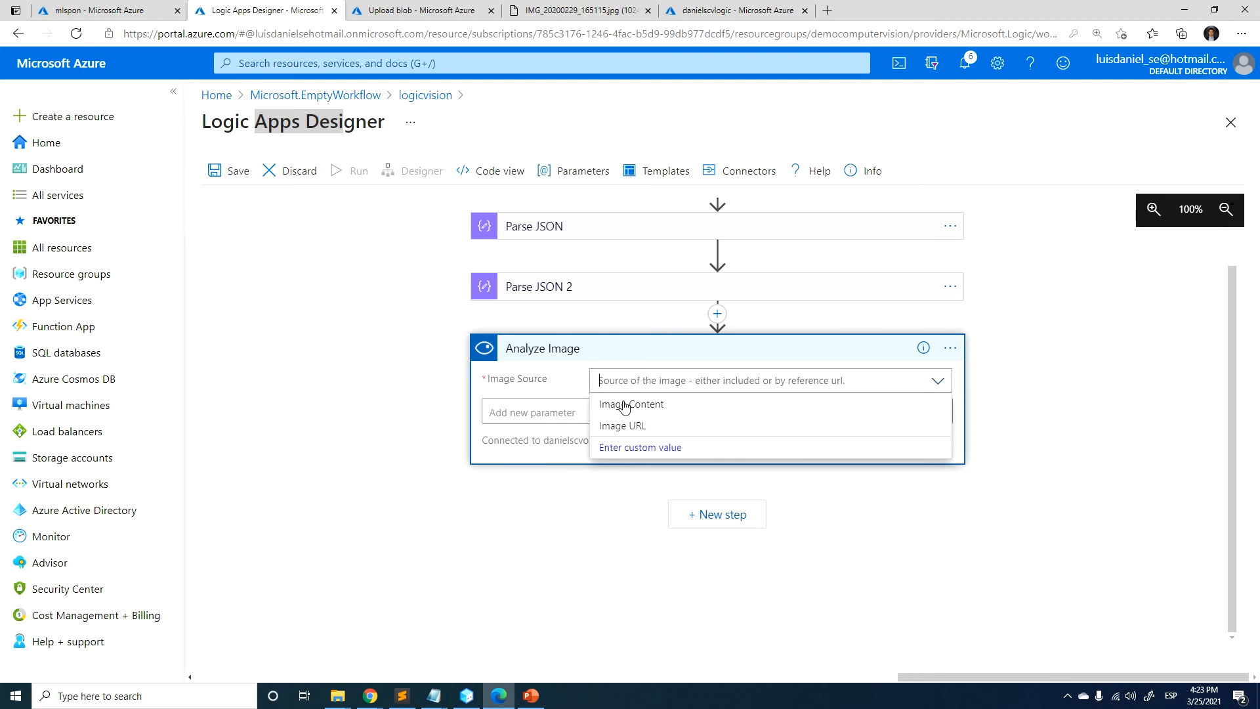
{"action": "left_click", "coordinate": [636, 426]}
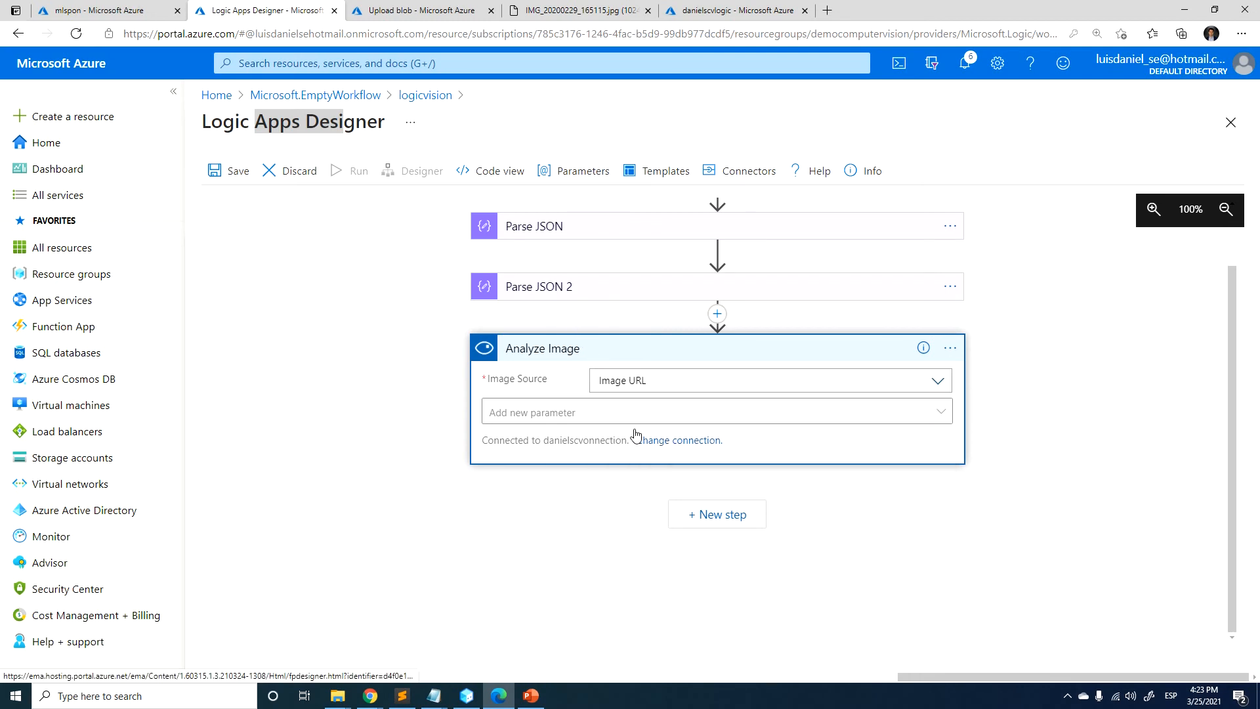
{"action": "left_click", "coordinate": [699, 414]}
{"action": "left_click", "coordinate": [504, 518]}
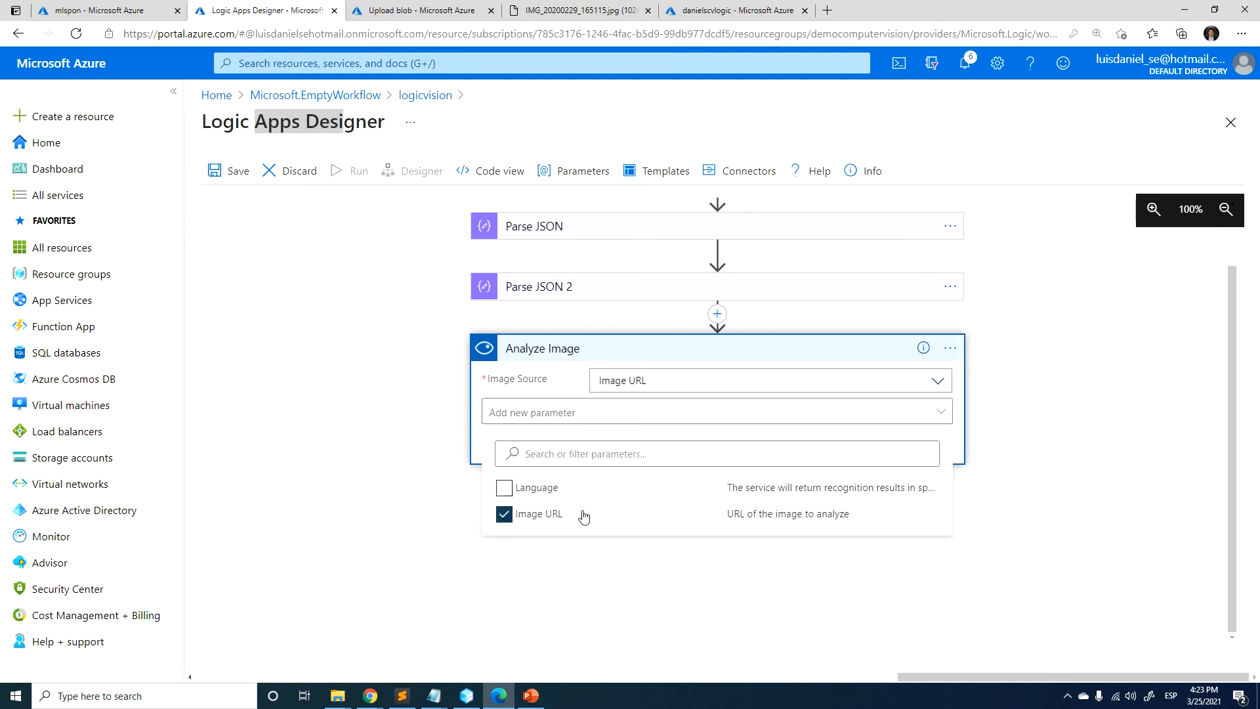
{"action": "left_click", "coordinate": [630, 575]}
- Fill the Image URL parameter with the url dynamic content from Parse JSON 2
{"action": "left_click", "coordinate": [600, 408]}
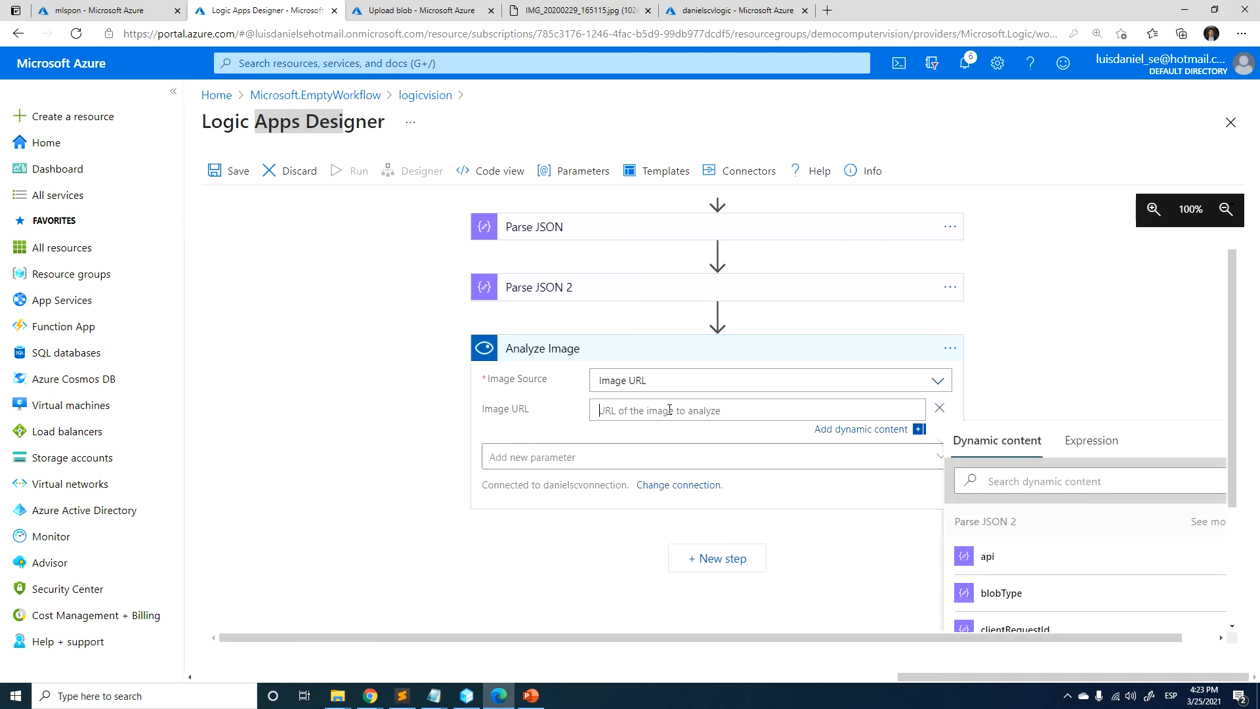
{"action": "scroll", "coordinate": [1092, 518], "scroll_direction": "down", "scroll_amount": 1}
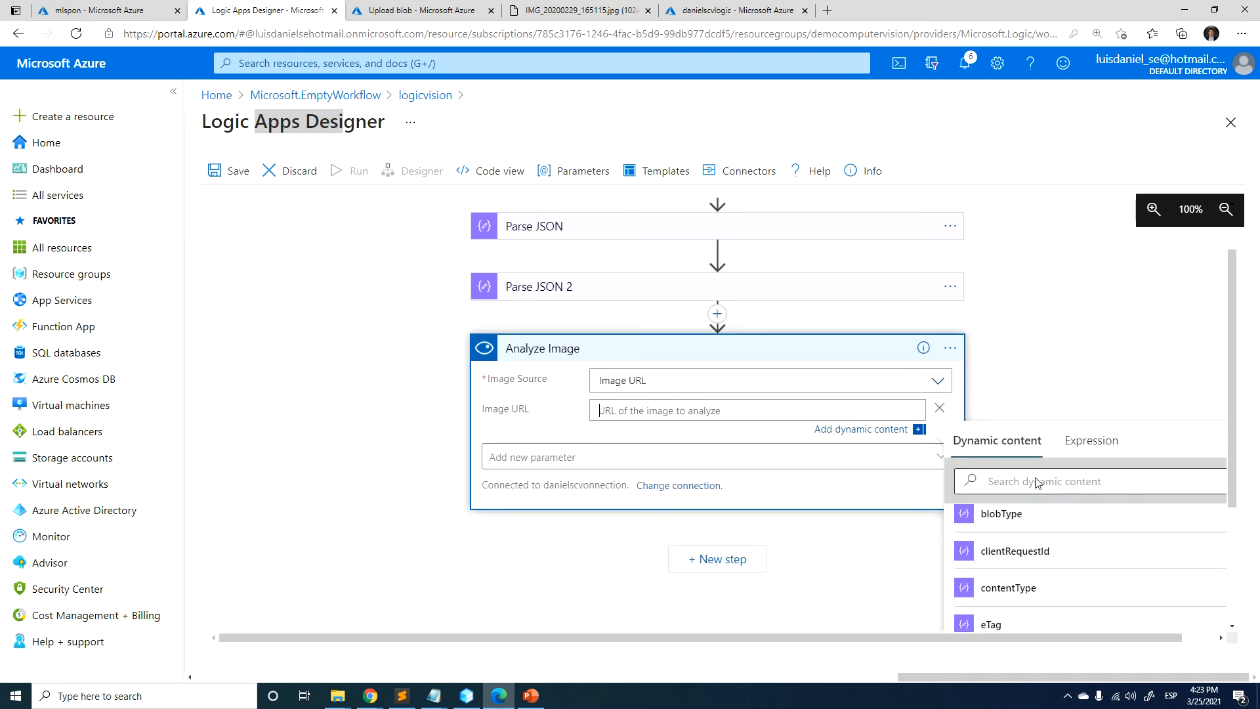
{"action": "scroll", "coordinate": [1038, 483], "scroll_direction": "up", "scroll_amount": 1}
{"action": "scroll", "coordinate": [1045, 378], "scroll_direction": "down", "scroll_amount": 1}
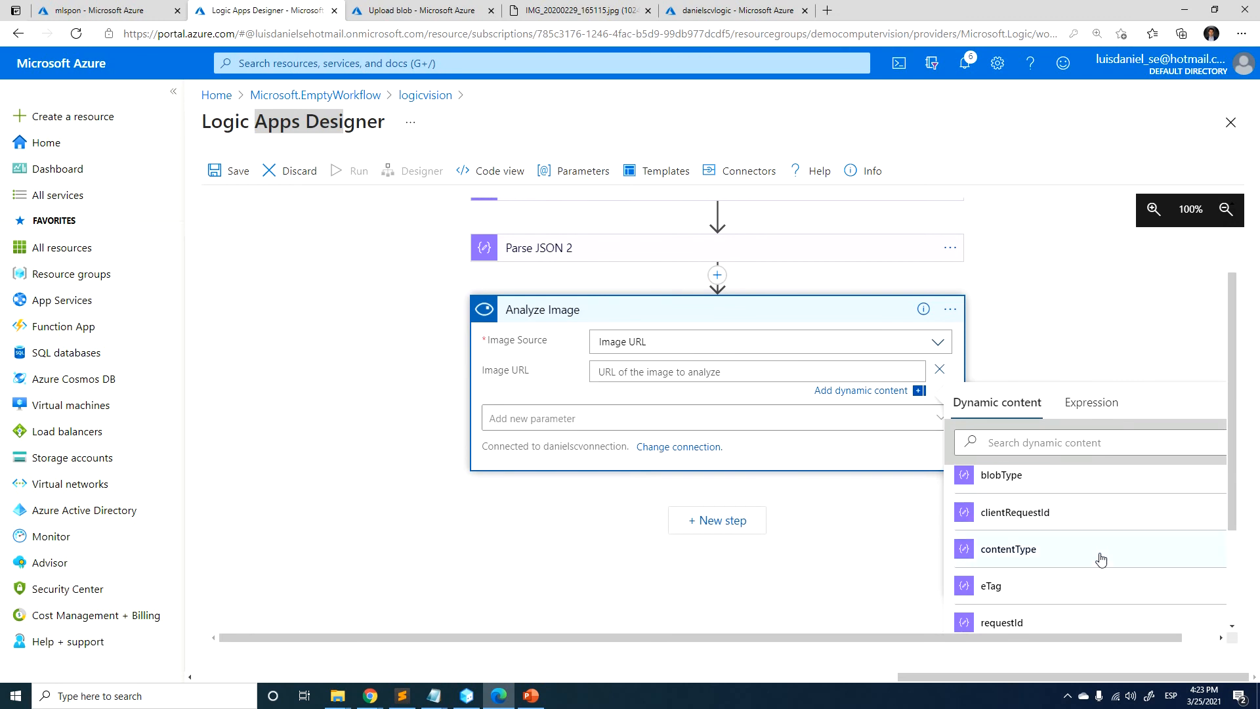
{"action": "scroll", "coordinate": [1102, 558], "scroll_direction": "down", "scroll_amount": 3}
{"action": "left_click", "coordinate": [1054, 579]}
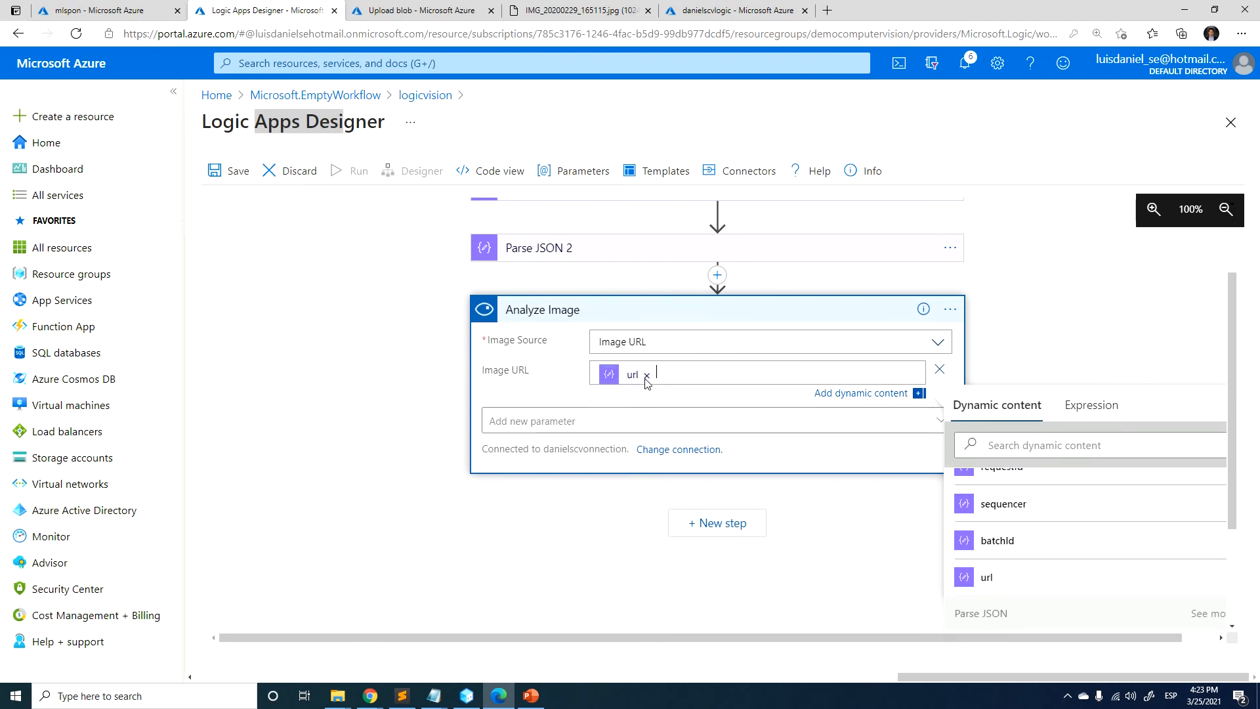
- Collapse the Analyze Image action, save the logic app, and start a run
{"action": "left_click", "coordinate": [701, 319]}
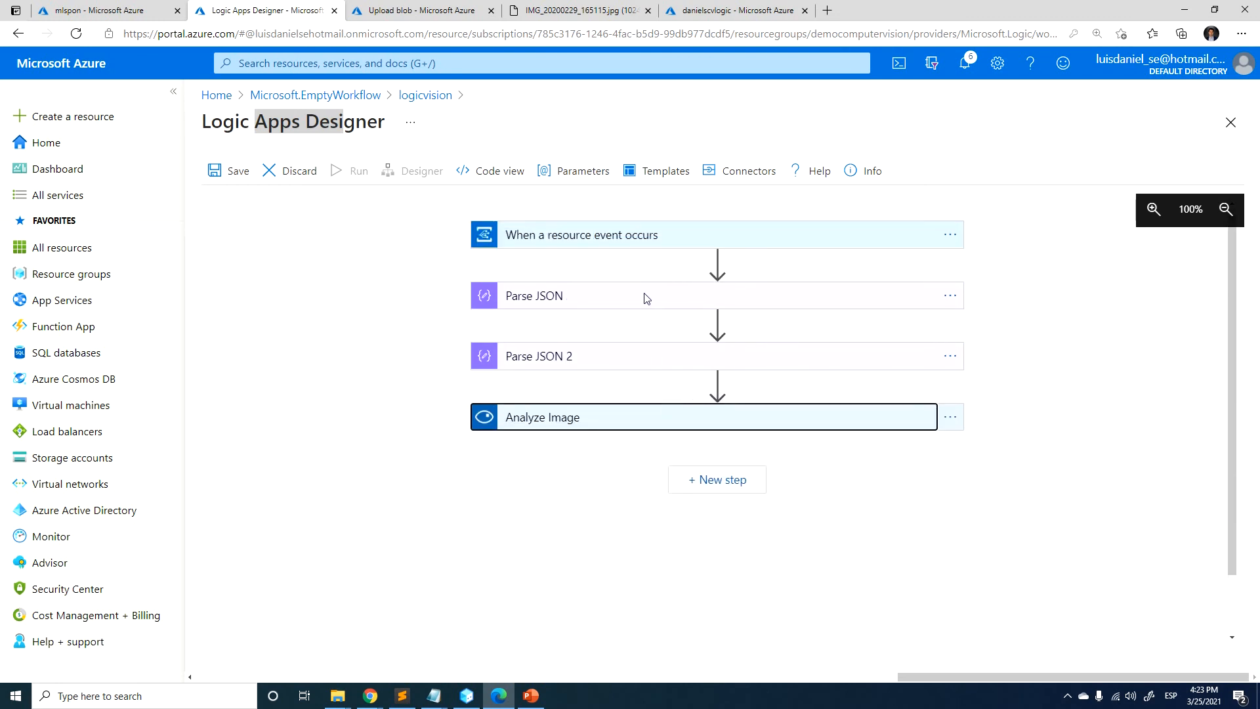
{"action": "left_click", "coordinate": [238, 184]}
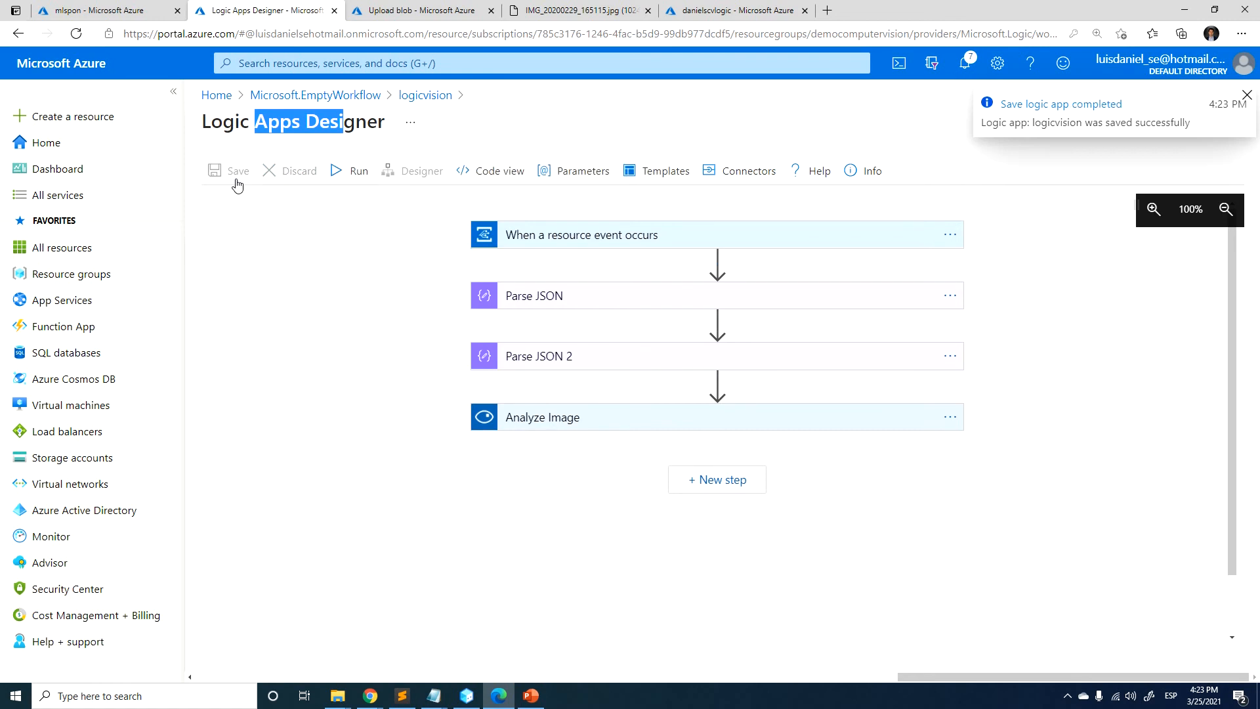
{"action": "left_click", "coordinate": [344, 185]}
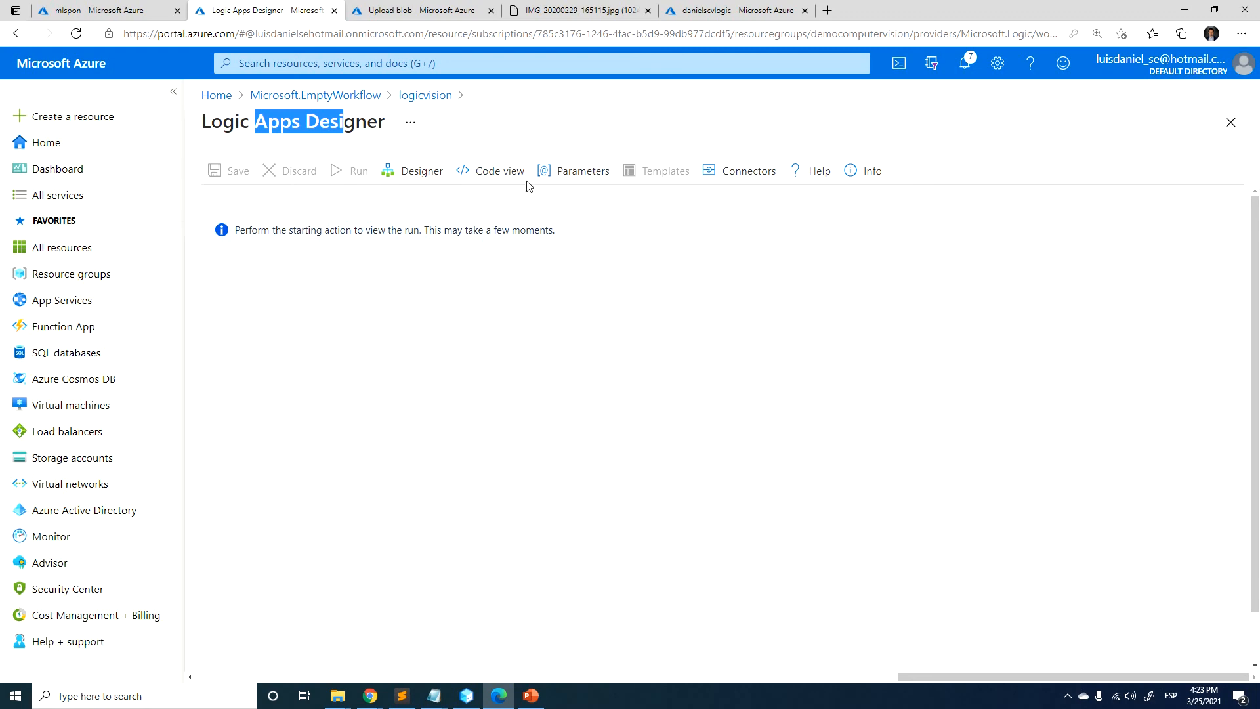
- Upload danielspic-removebg-preview.jpg from the picturesCV folder to the images container
{"action": "left_click", "coordinate": [724, 15]}
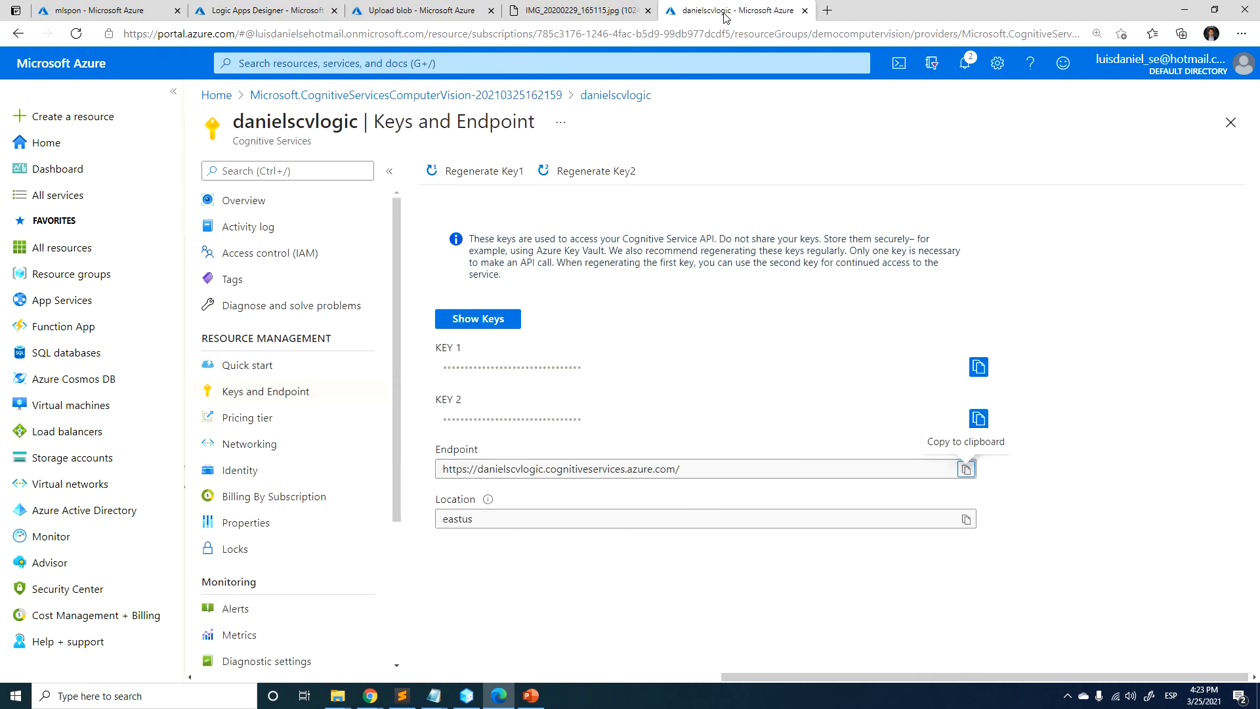
{"action": "left_click", "coordinate": [441, 10]}
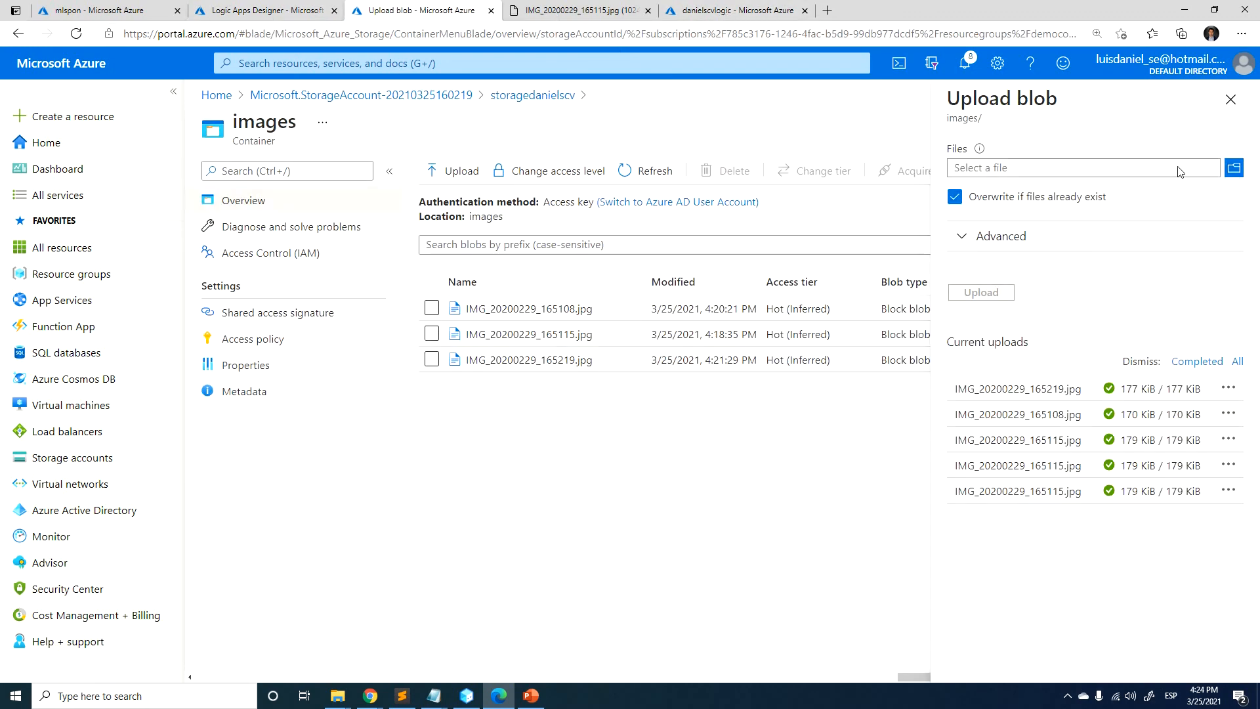
{"action": "left_click", "coordinate": [1234, 169]}
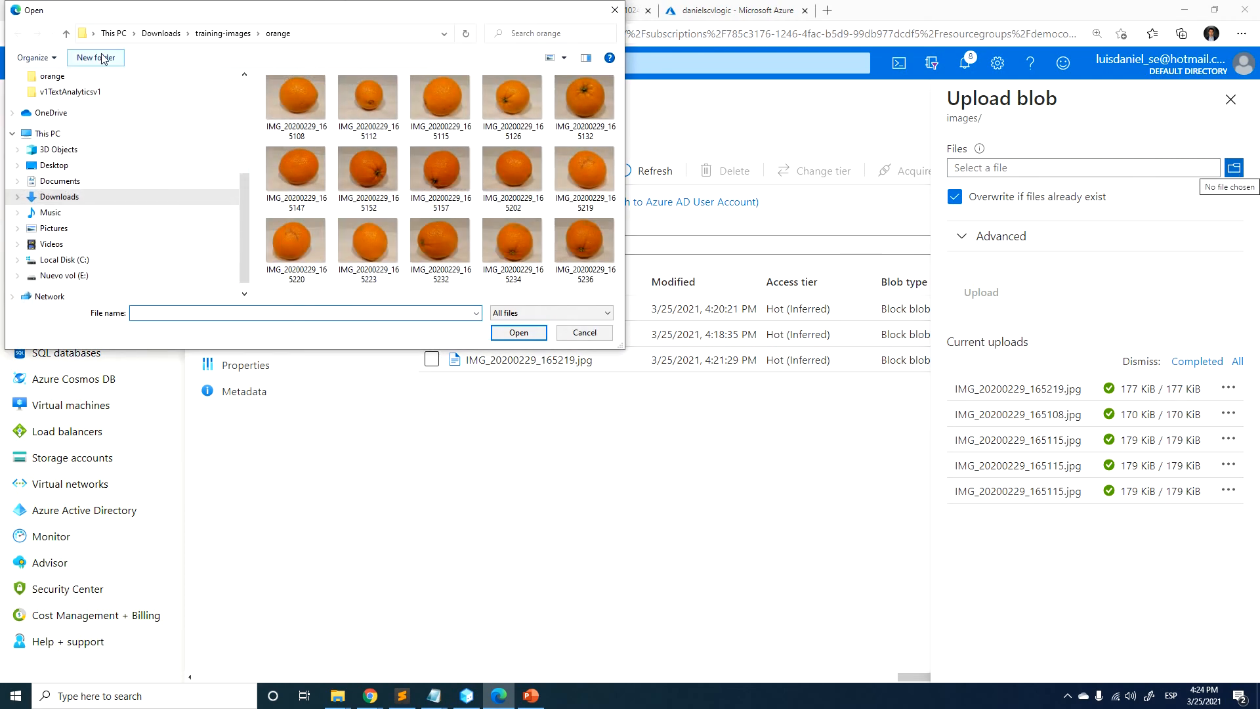
{"action": "left_click", "coordinate": [67, 34]}
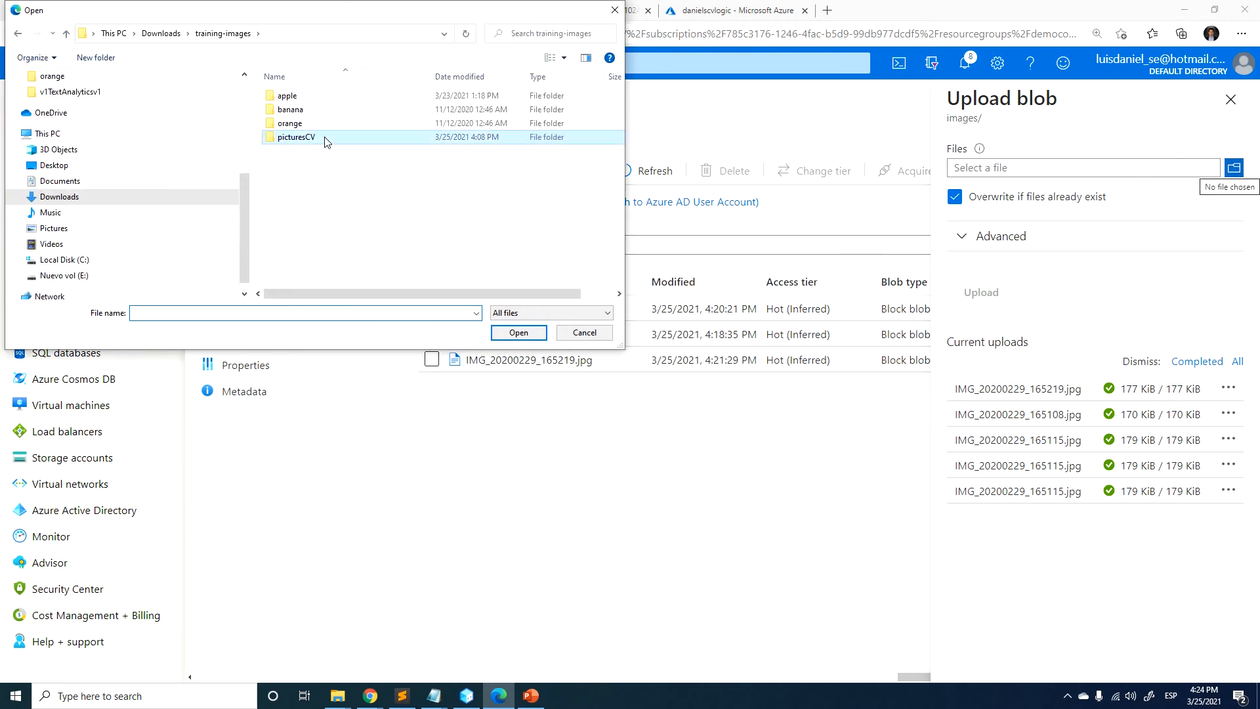
{"action": "double_click", "coordinate": [296, 137]}
{"action": "double_click", "coordinate": [304, 110]}
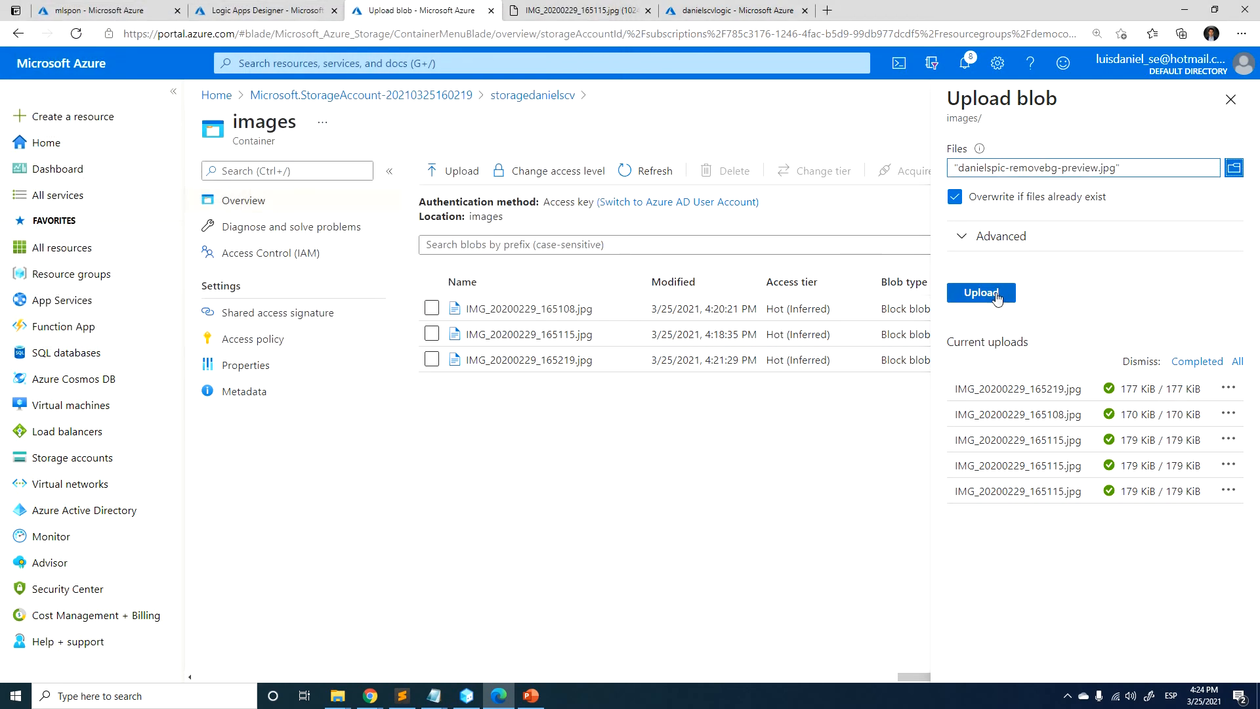
{"action": "left_click", "coordinate": [982, 292]}
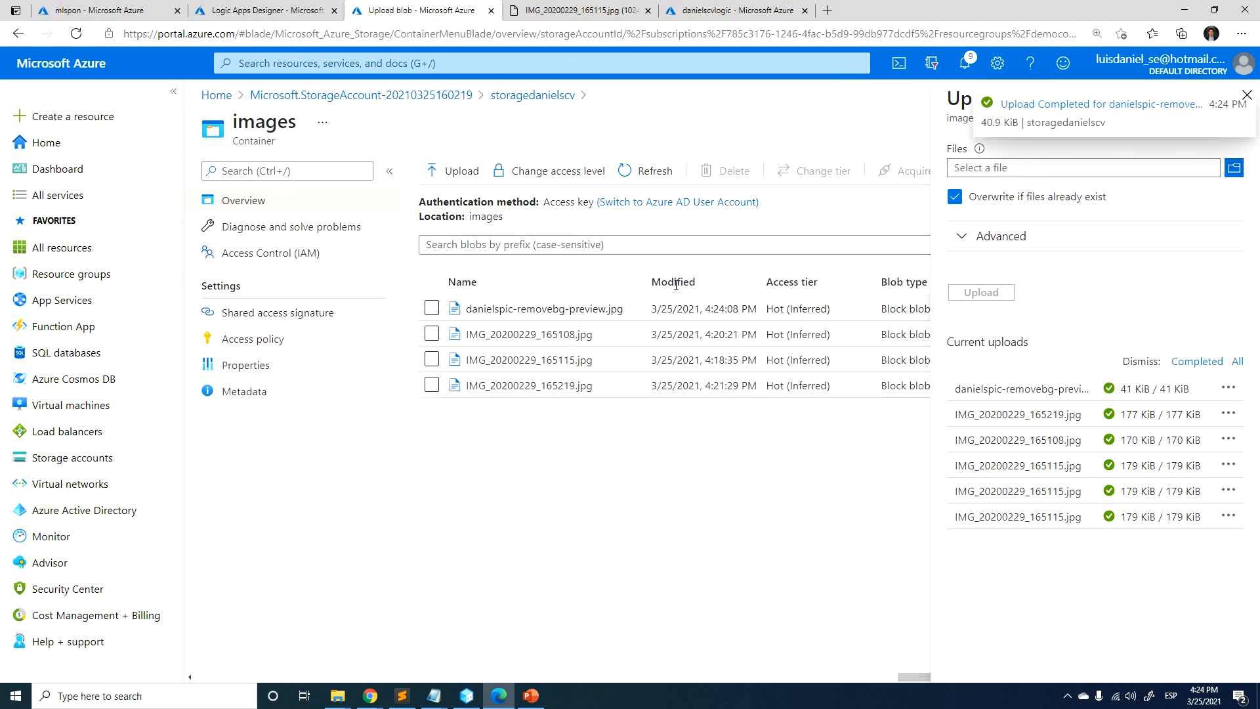
- Copy the URL of the danielspic-removebg-preview.jpg blob and open the image in a new browser tab
{"action": "left_click", "coordinate": [533, 308]}
{"action": "left_click", "coordinate": [977, 263]}
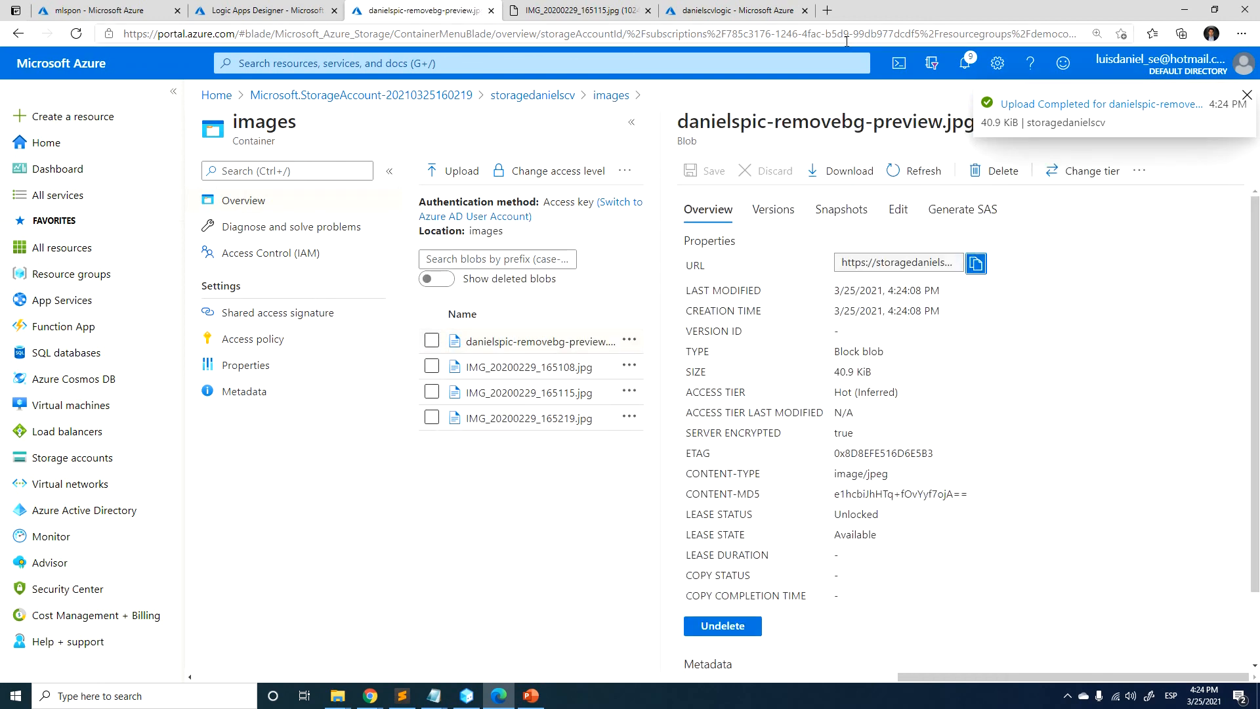
{"action": "left_click", "coordinate": [827, 11]}
{"action": "key", "text": "ctrl+v"}
{"action": "key", "text": "Return"}
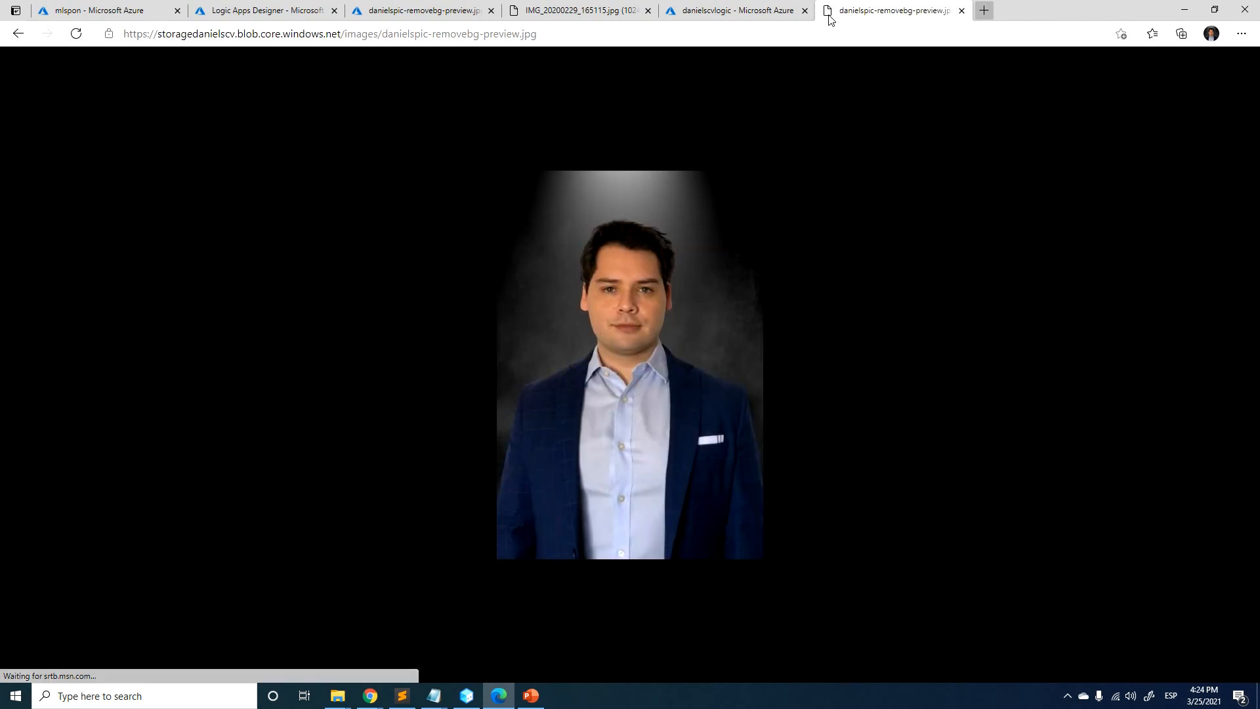
- Return to the logic app run and examine the Analyze Image output's caption text and confidence value
{"action": "left_click", "coordinate": [230, 13]}
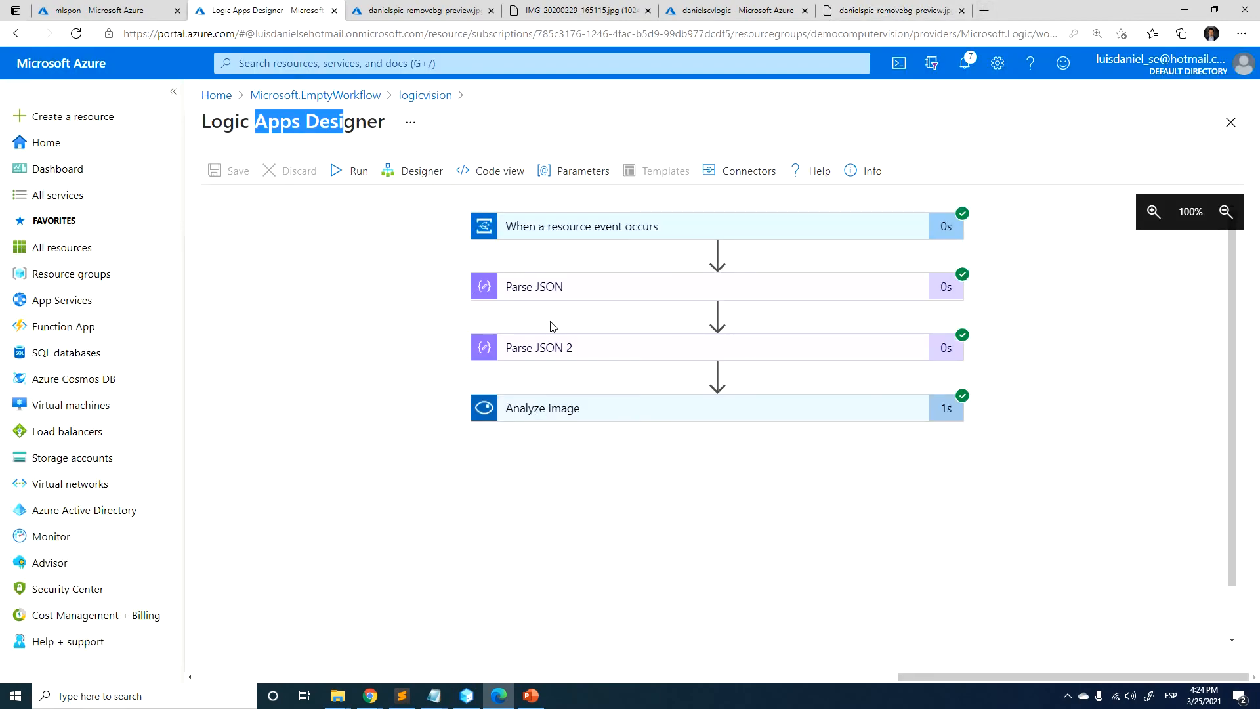
{"action": "left_click", "coordinate": [592, 416]}
{"action": "scroll", "coordinate": [735, 484], "scroll_direction": "down", "scroll_amount": 5}
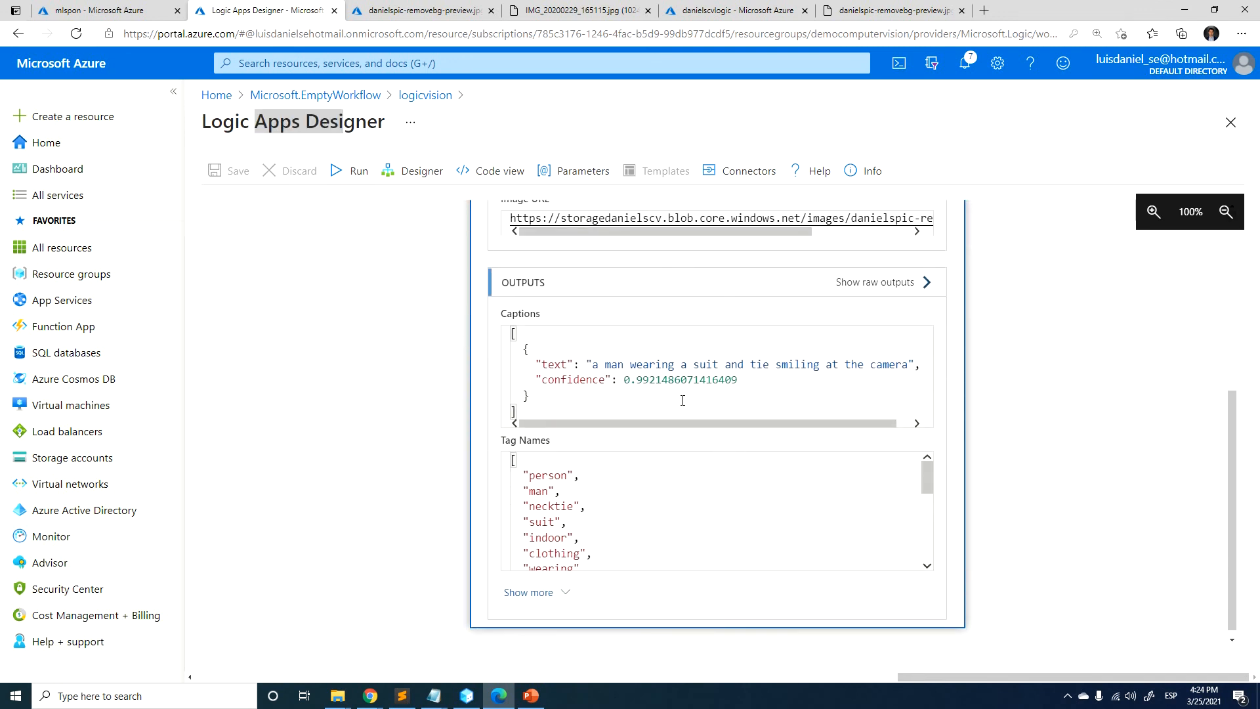
{"action": "left_click_drag", "start_coordinate": [543, 364], "coordinate": [720, 361]}
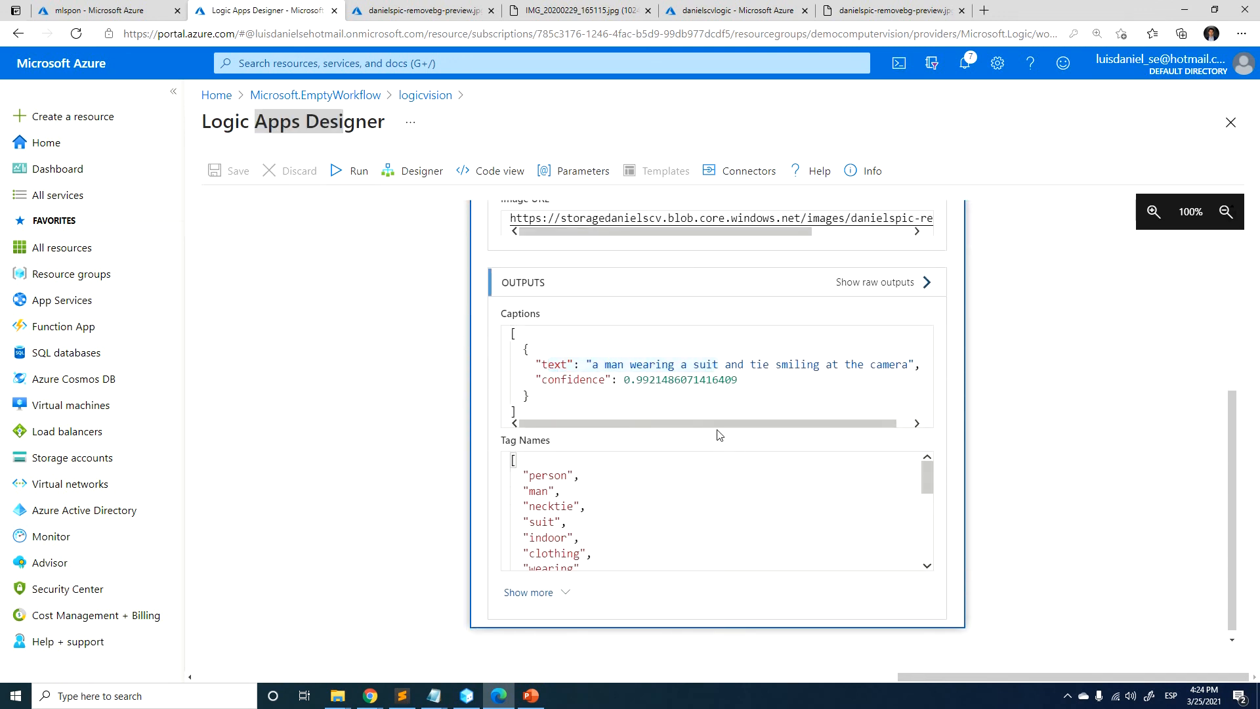
{"action": "left_click", "coordinate": [698, 424]}
{"action": "left_click_drag", "start_coordinate": [773, 421], "coordinate": [816, 422]}
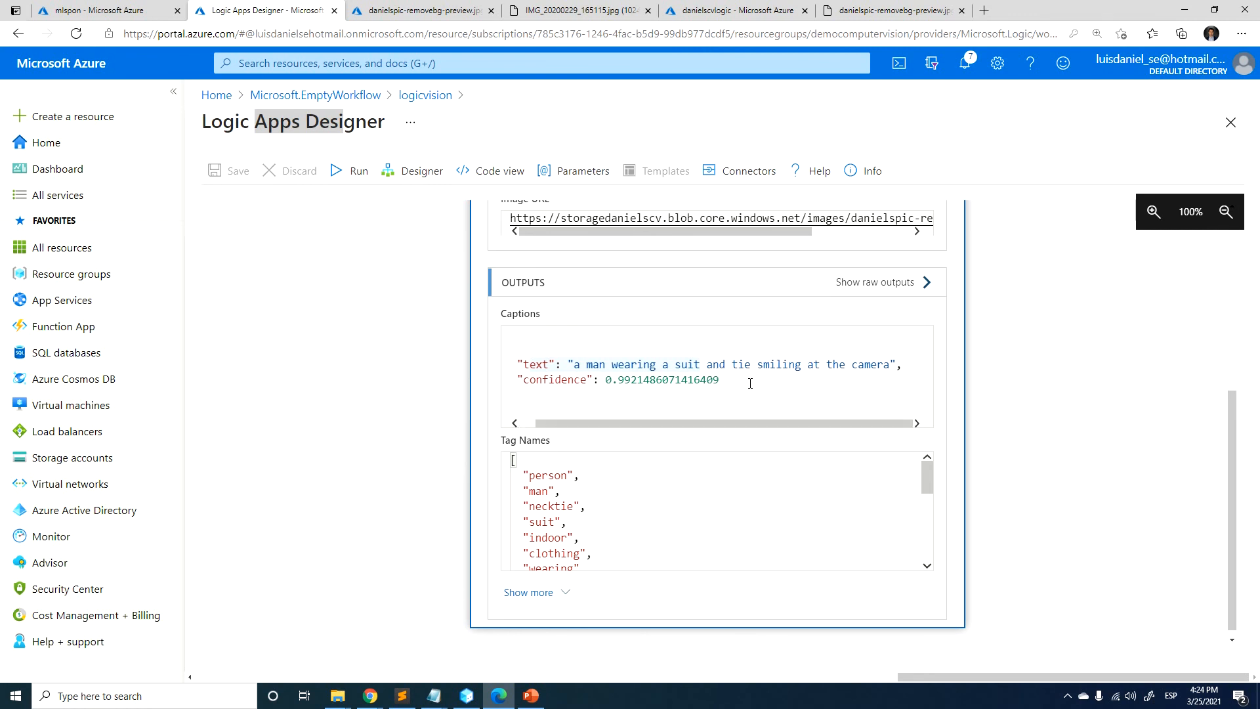
{"action": "left_click_drag", "start_coordinate": [606, 380], "coordinate": [688, 380]}
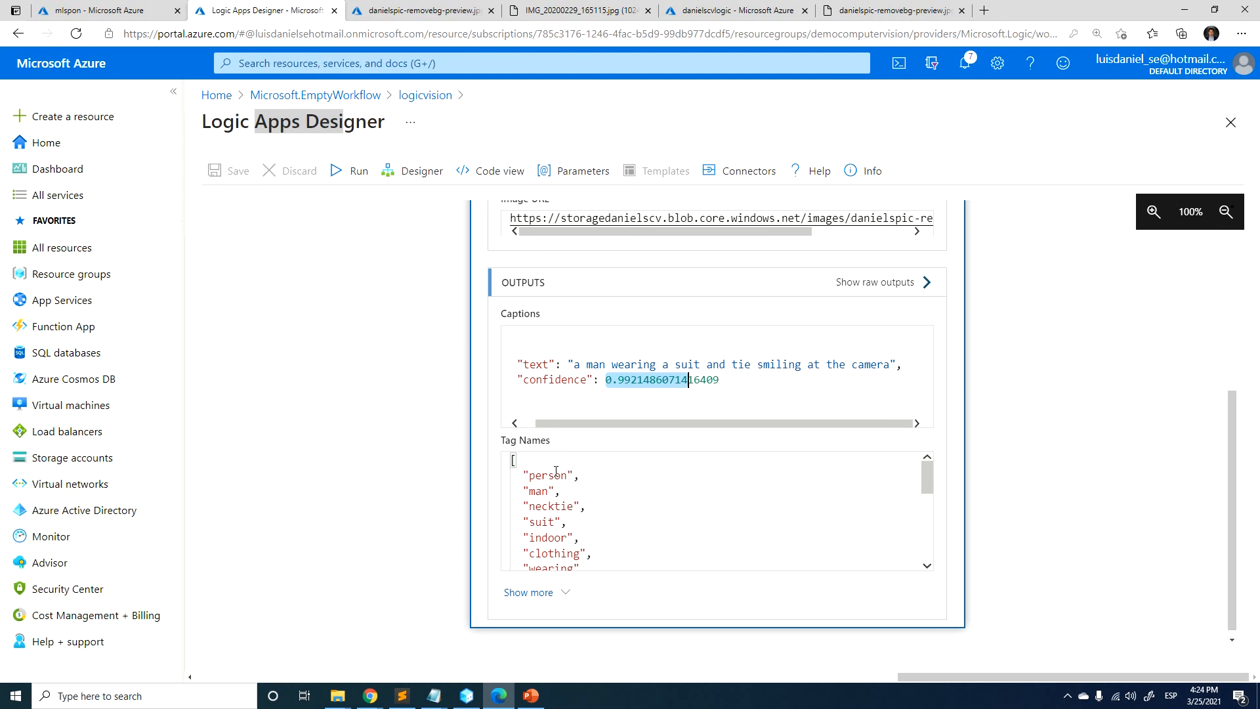
- Review the Tag Names in the Analyze Image output and compare them with the uploaded picture
{"action": "scroll", "coordinate": [556, 472], "scroll_direction": "down", "scroll_amount": 2}
{"action": "scroll", "coordinate": [556, 471], "scroll_direction": "up", "scroll_amount": 2}
{"action": "double_click", "coordinate": [539, 491]}
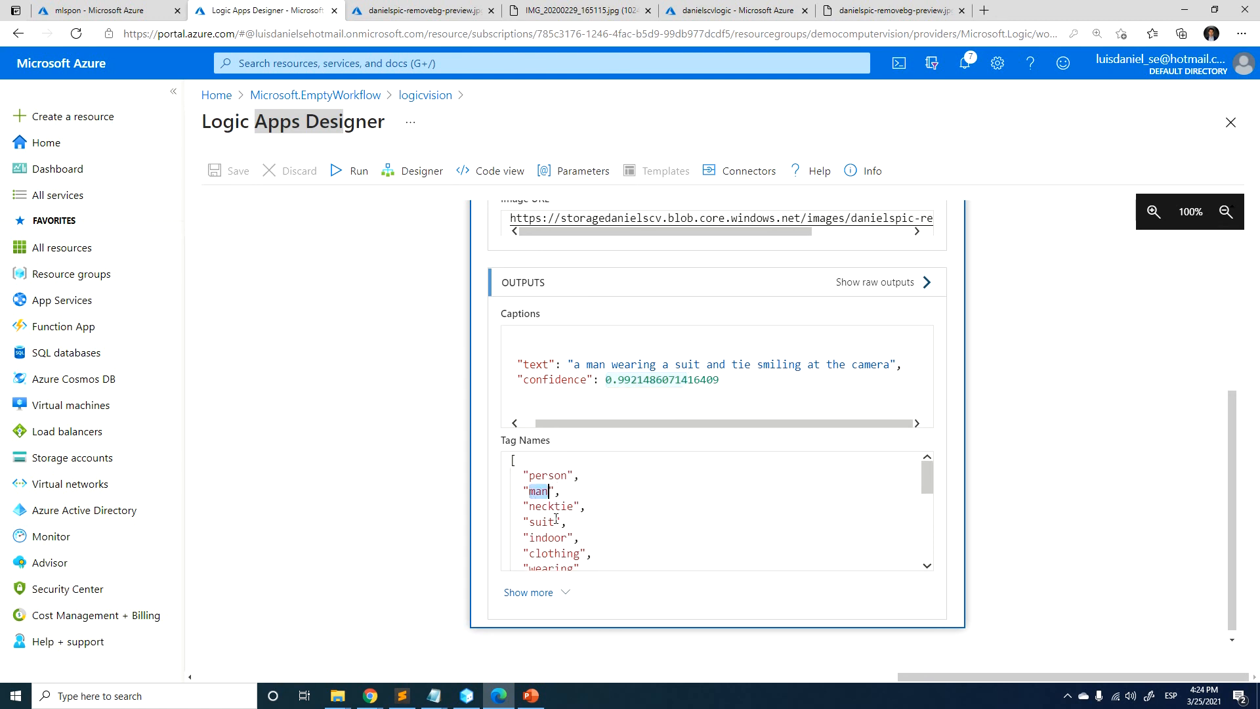
{"action": "left_click_drag", "start_coordinate": [542, 523], "coordinate": [563, 539]}
{"action": "scroll", "coordinate": [627, 512], "scroll_direction": "up", "scroll_amount": 2}
{"action": "left_click", "coordinate": [878, 11]}
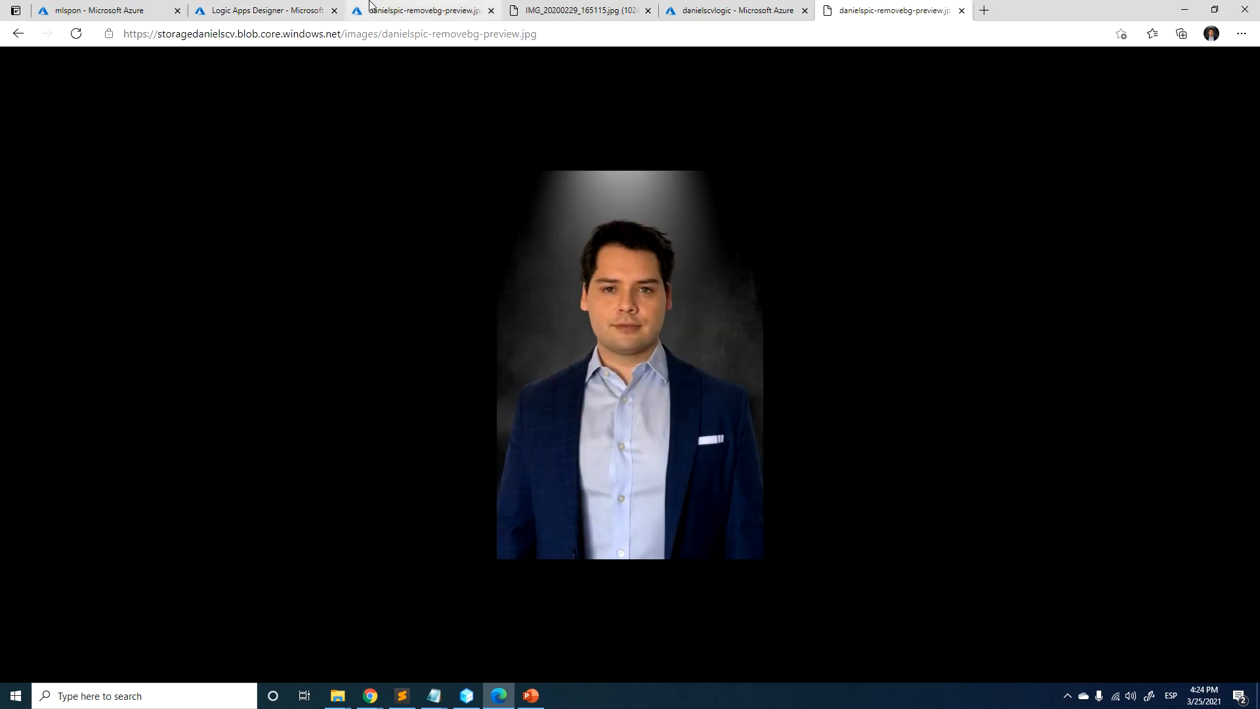